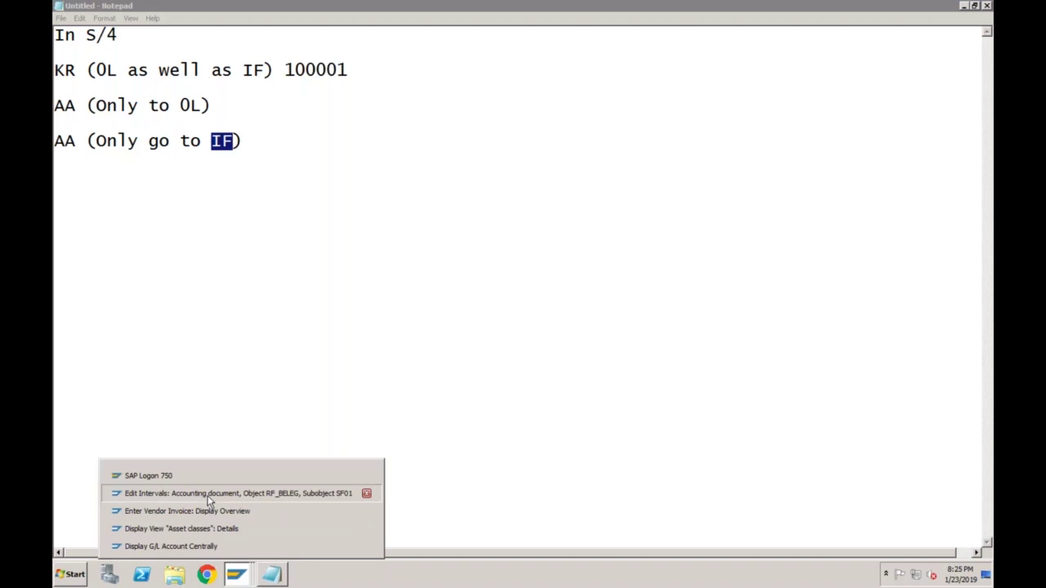
Switch to the SAP session editing the SF01 number range intervals, leave it and run transaction /nspro
left_click(207, 496)
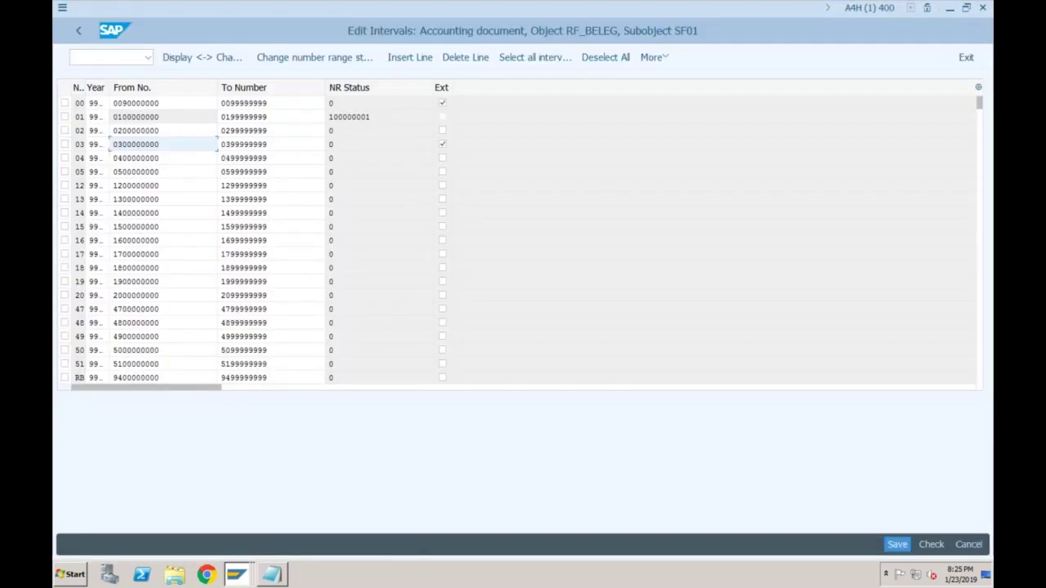
key("F3")
left_click(101, 59)
type("/nspro")
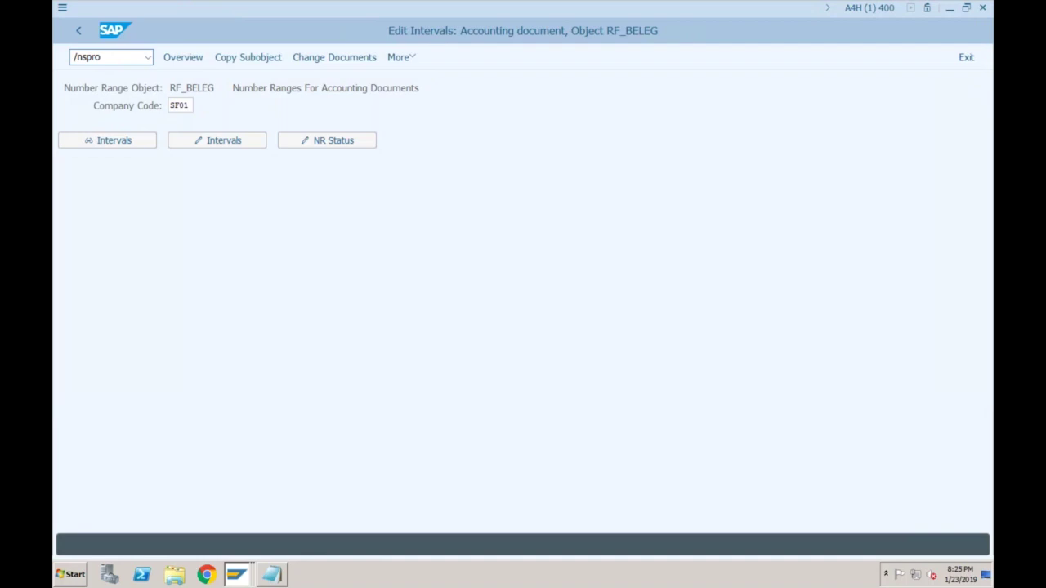
key("Return")
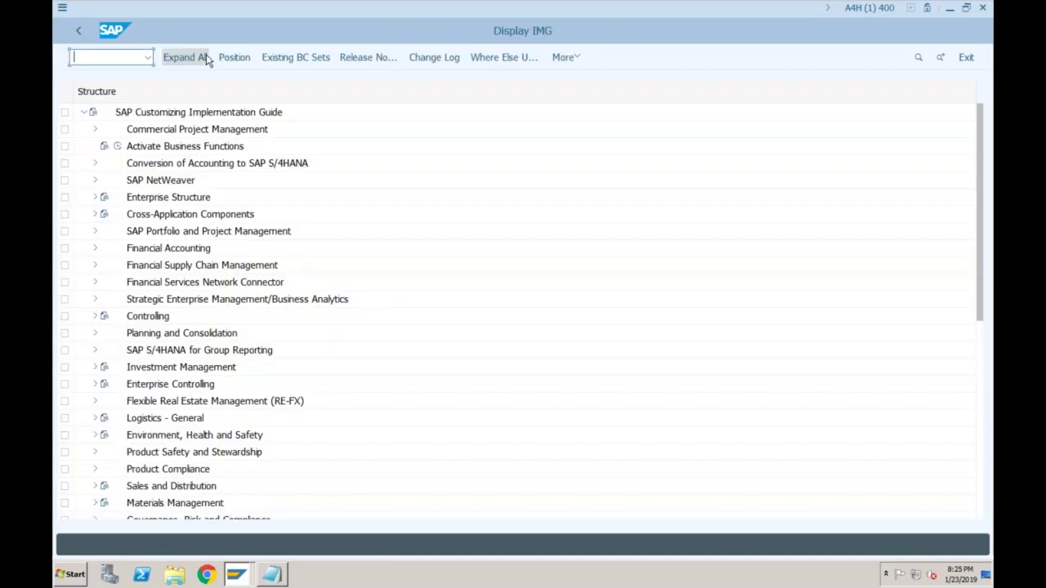
Open Define Document Types in a Ledger, under Financial Accounting Global Settings > Document > Document Types, for ledger IF
left_click(94, 248)
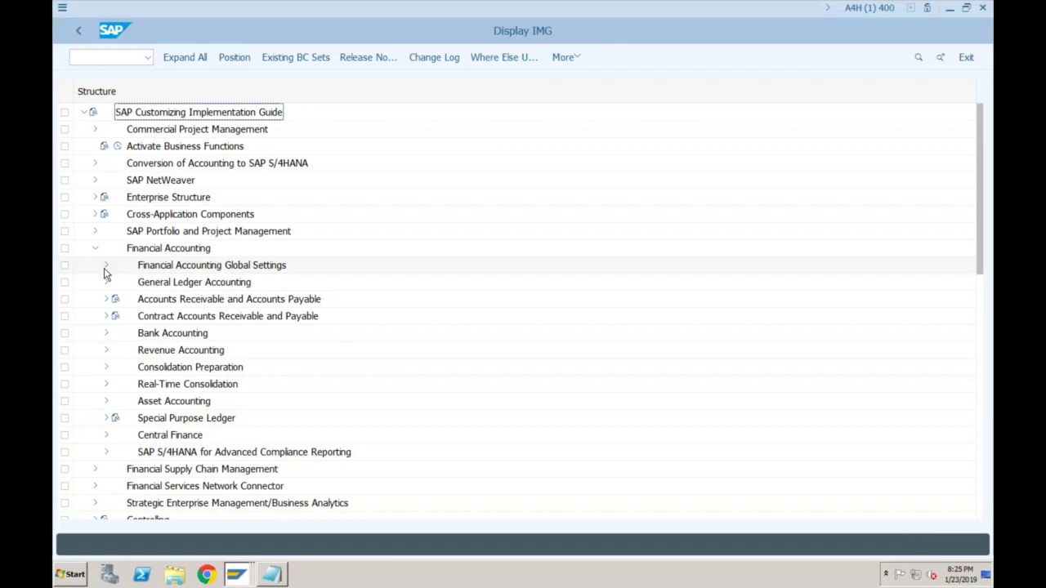
left_click(106, 266)
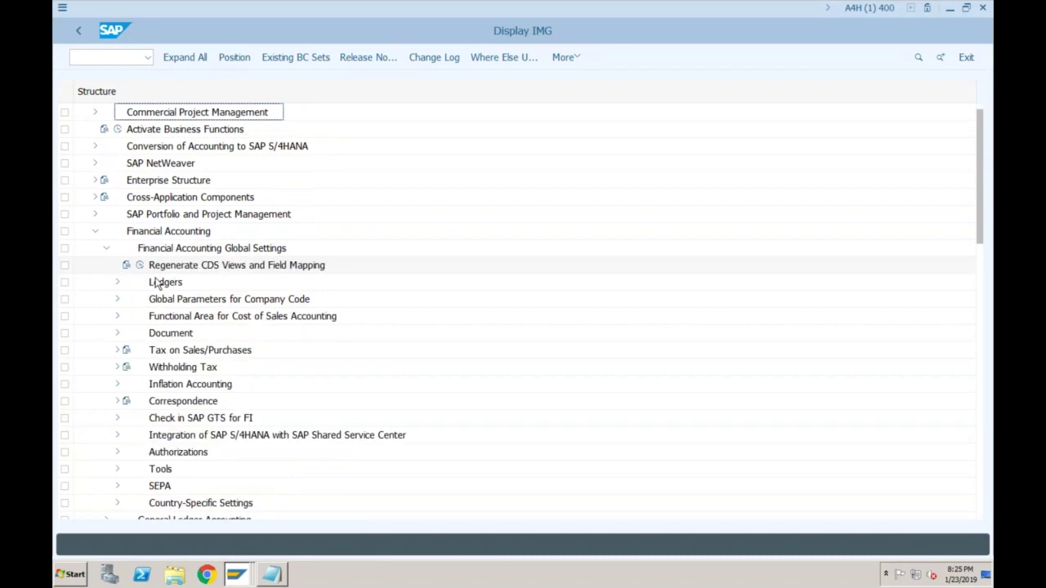
left_click(117, 333)
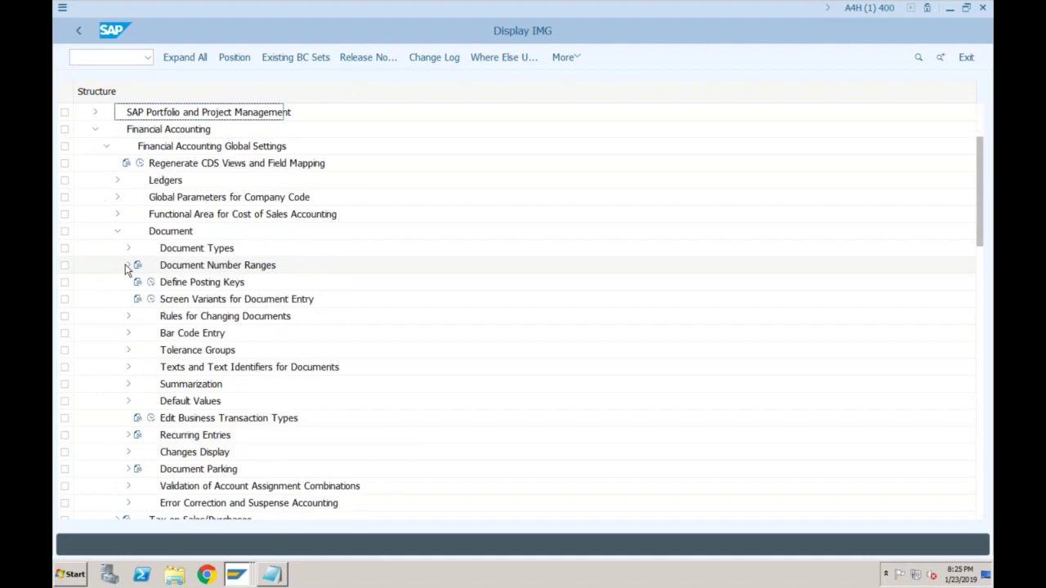
left_click(128, 248)
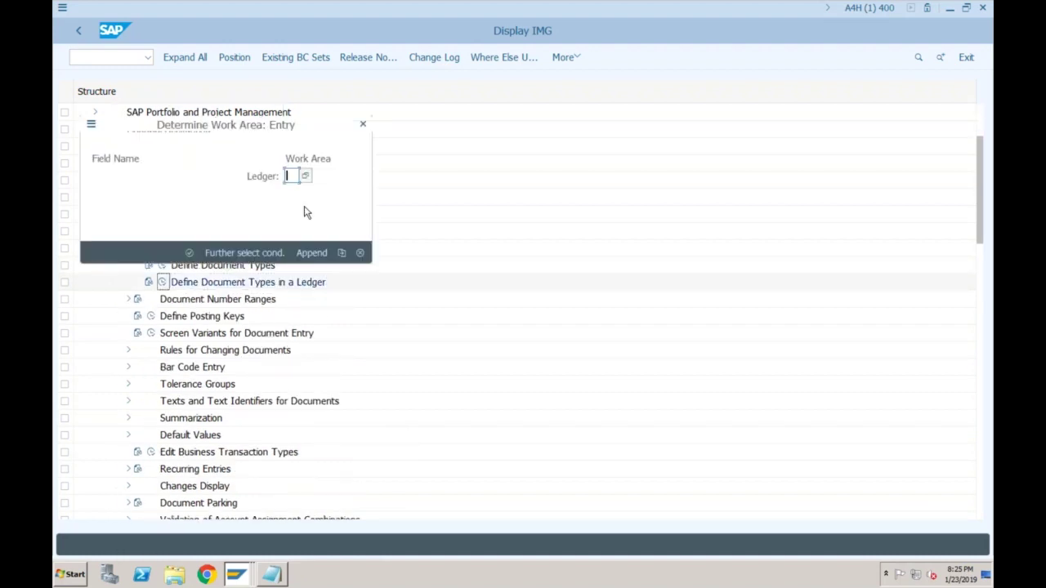
type("IF")
key("Return")
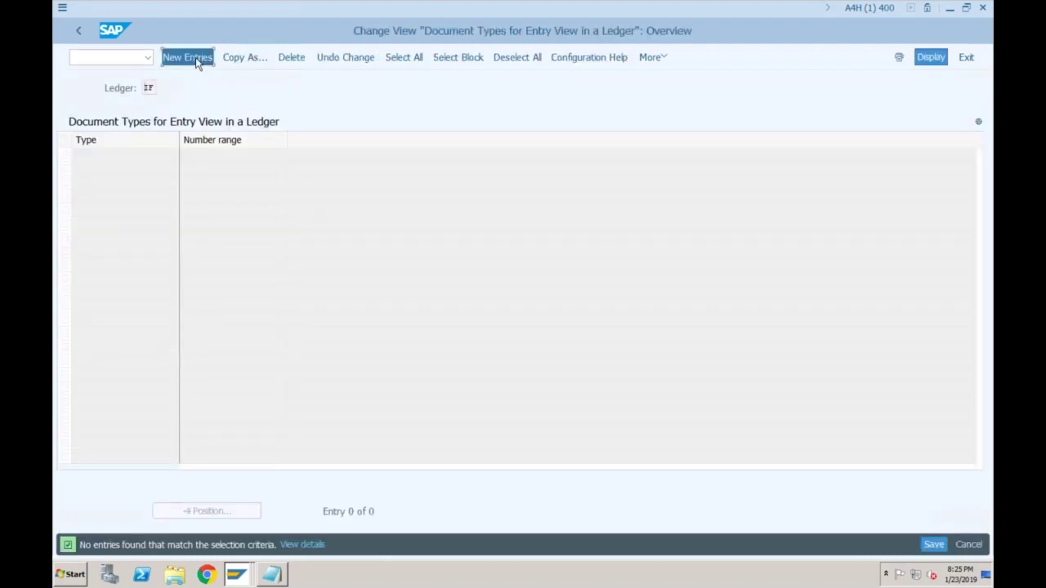
Try to save a new entry for document type AA with number range 01 in ledger IF
left_click(195, 60)
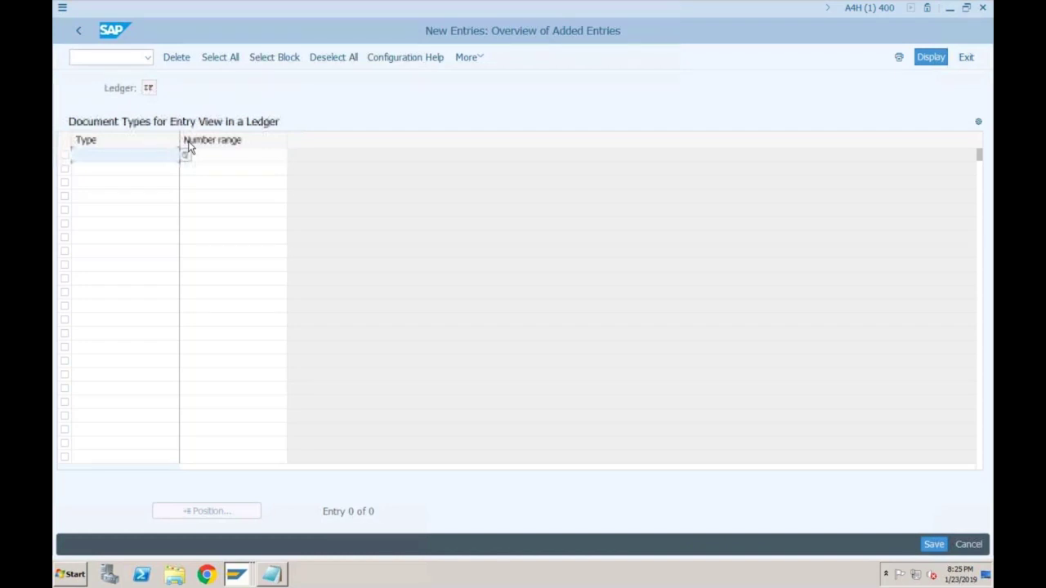
type("AA")
left_click(216, 157)
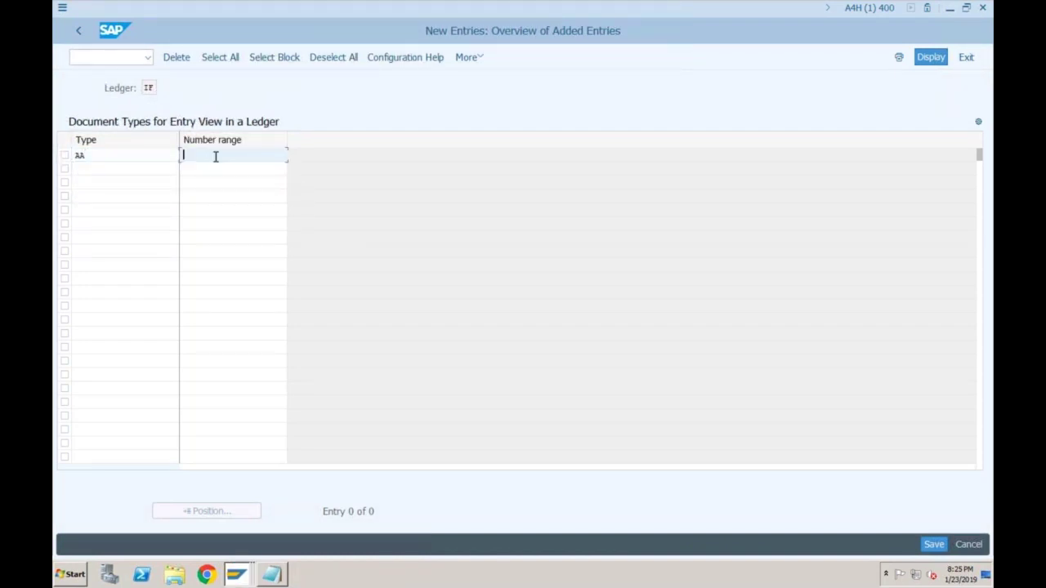
type("01")
key("Return")
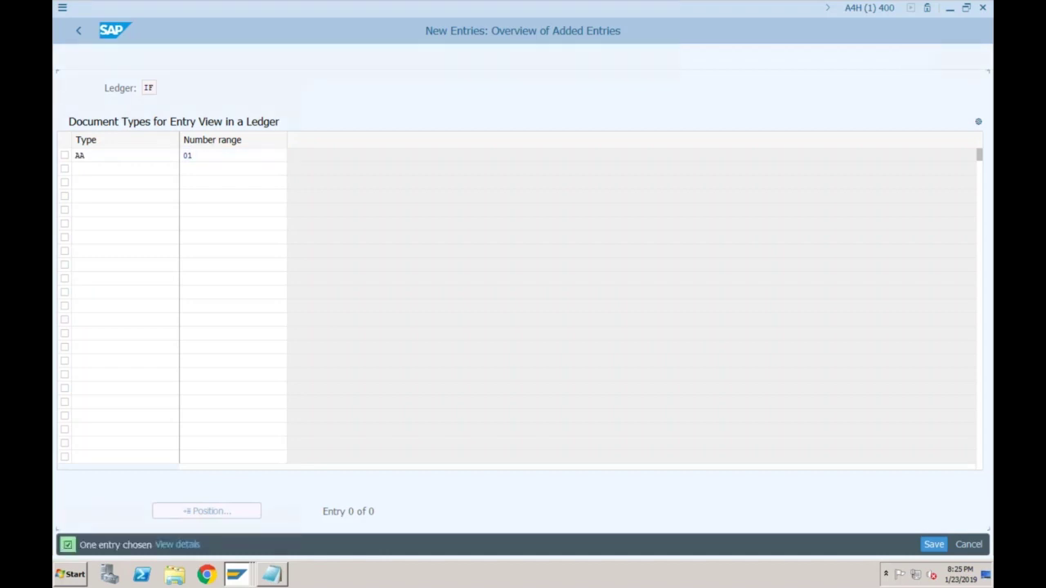
left_click(924, 545)
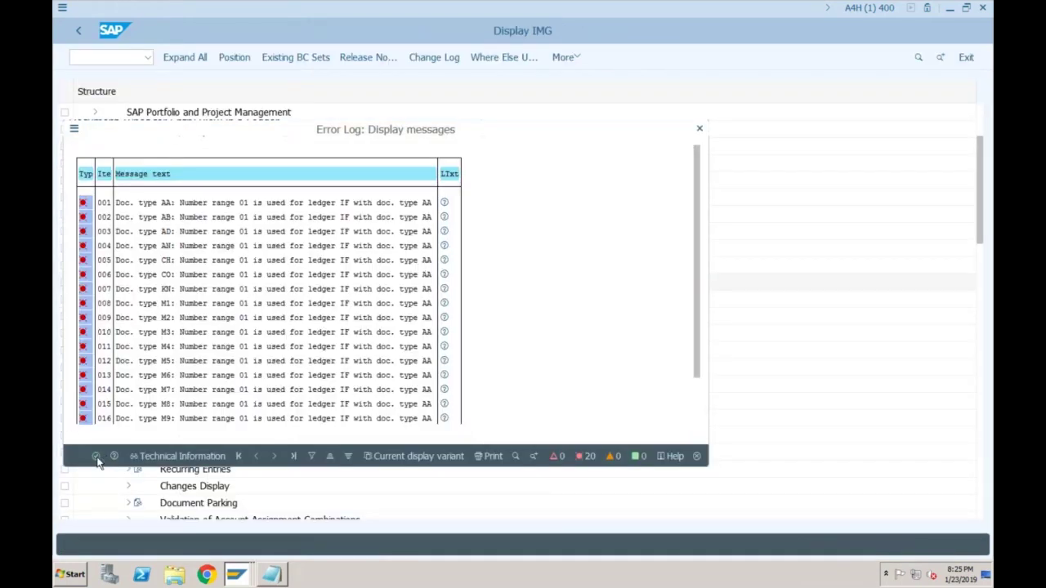
left_click(96, 456)
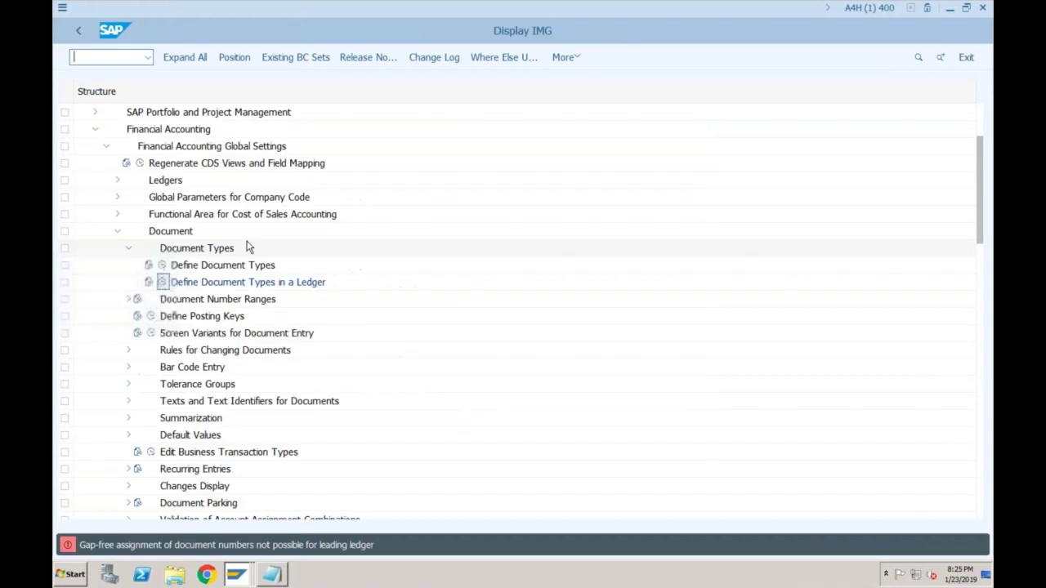
Open the document number range intervals of company code SF01 for editing from the Document Number Ranges node
left_click(128, 300)
left_click(161, 315)
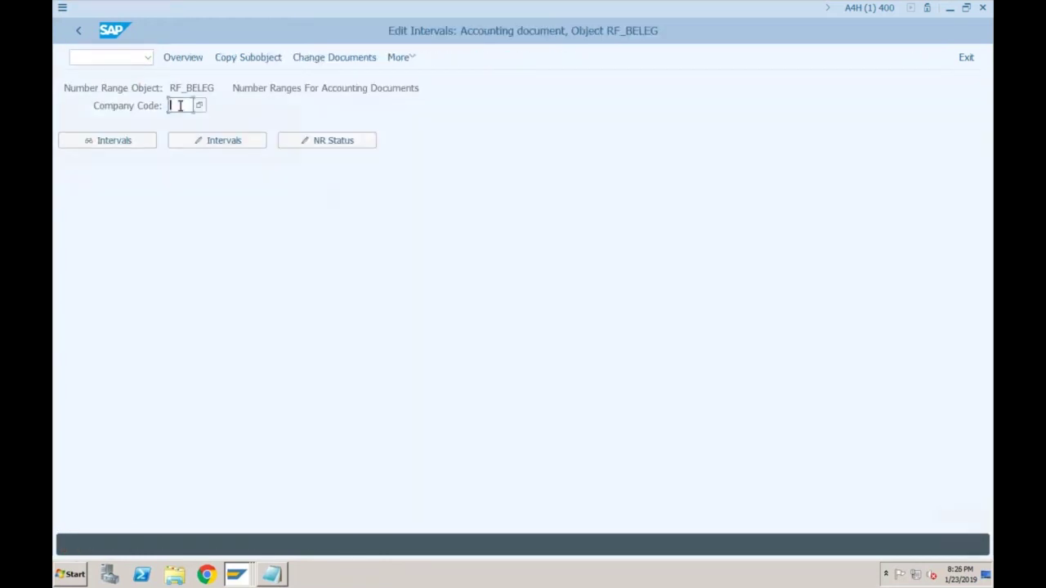
type("sf01")
left_click(189, 143)
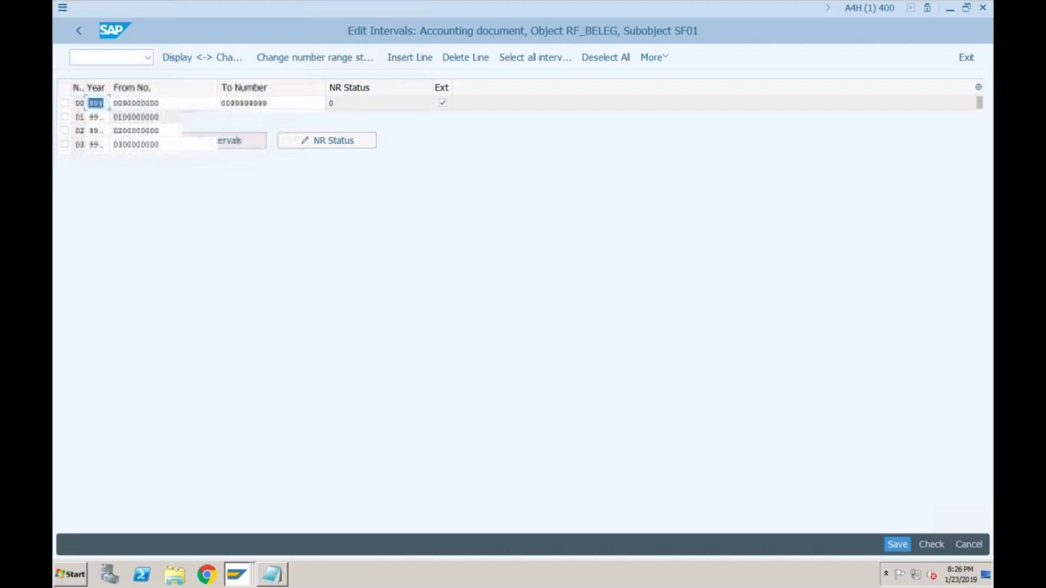
left_click(86, 117)
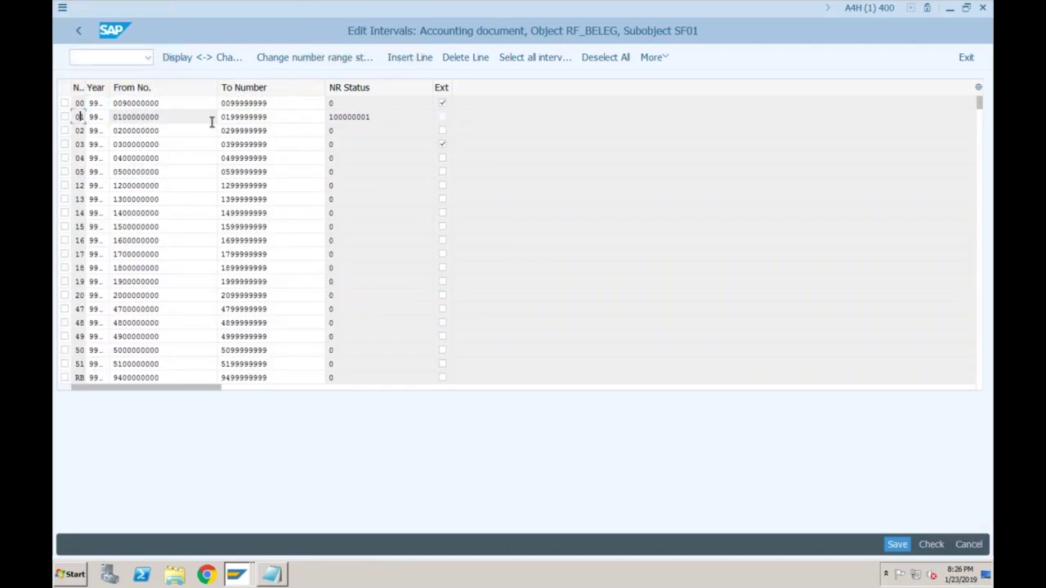
left_click(416, 59)
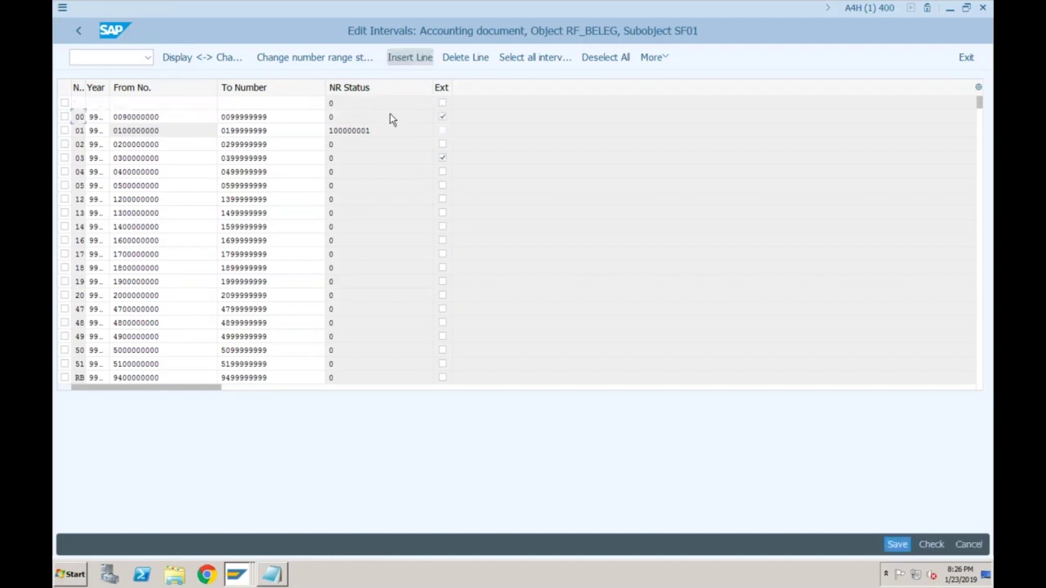
type("99")
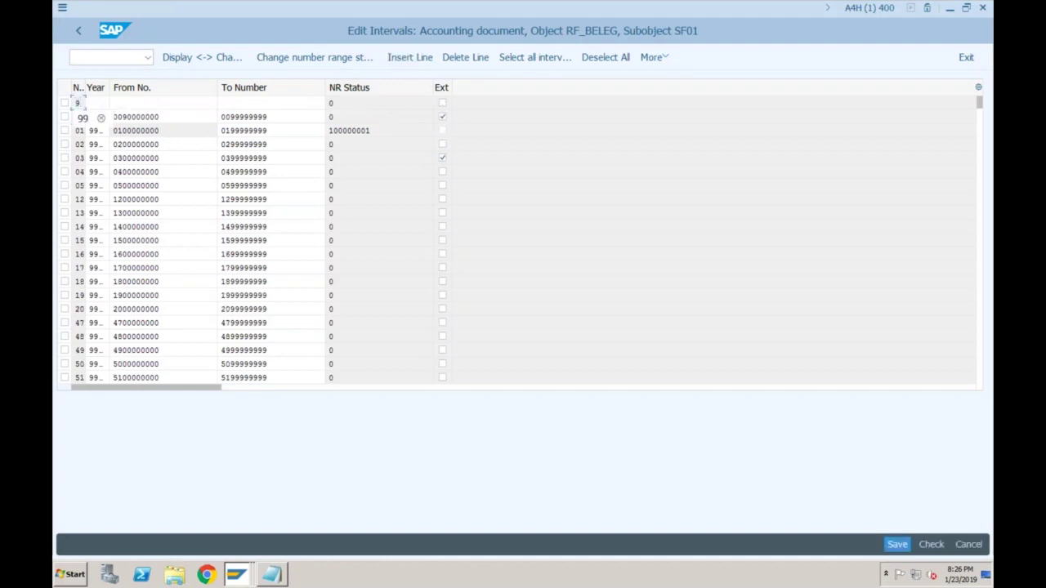
type("999")
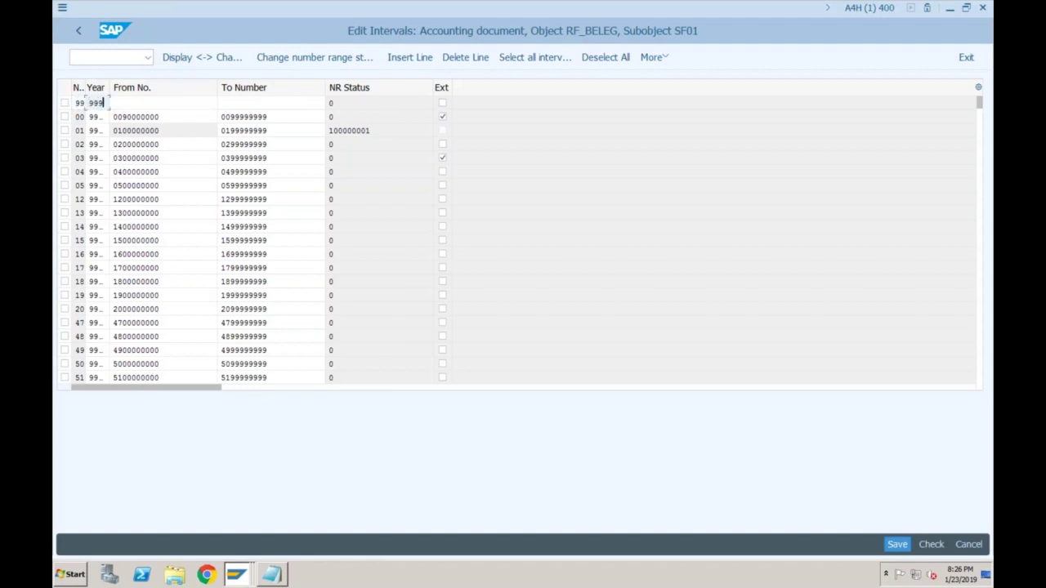
type("9")
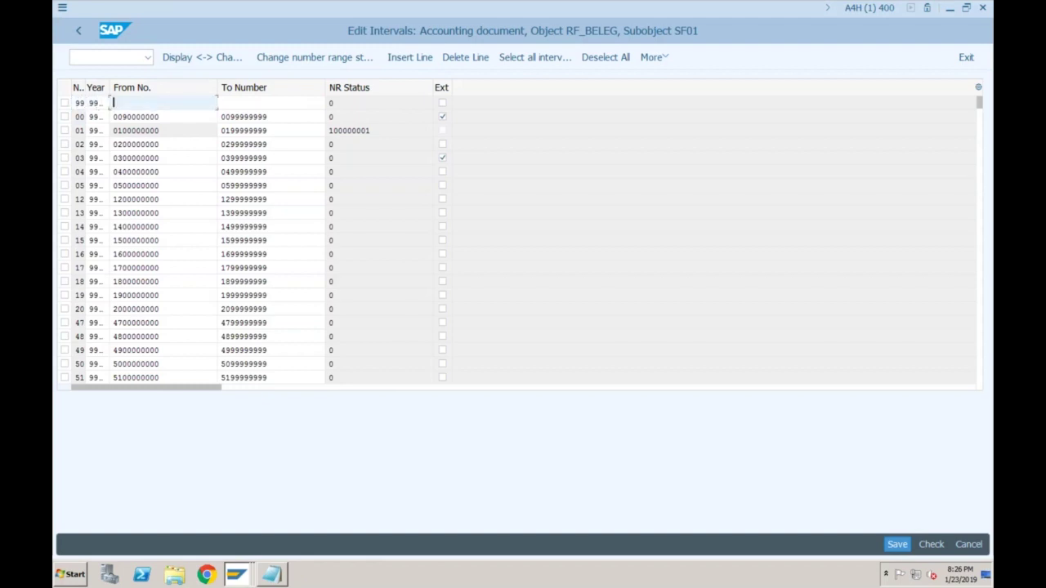
type("9")
key("Down")
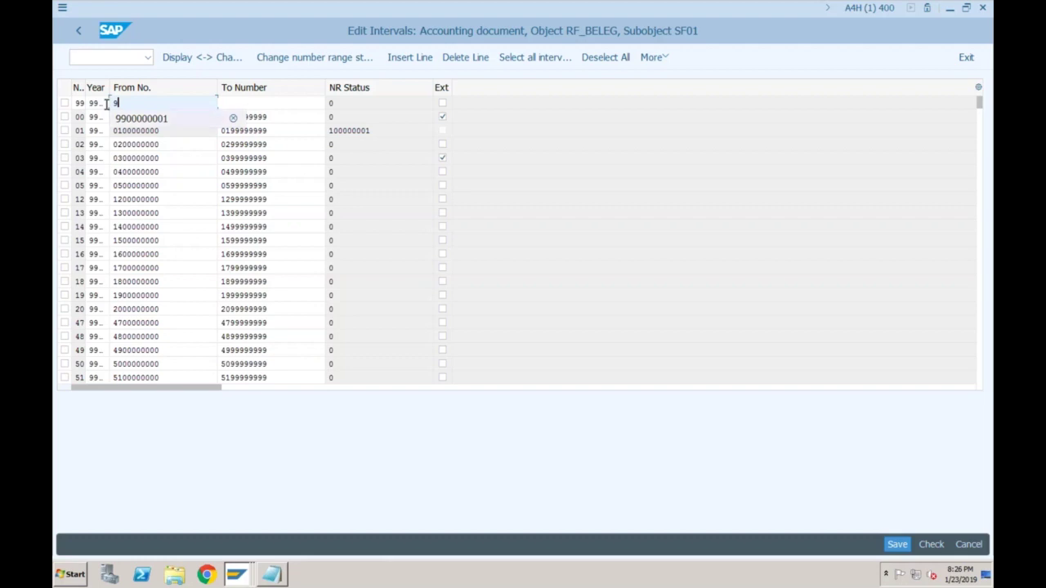
key("Return")
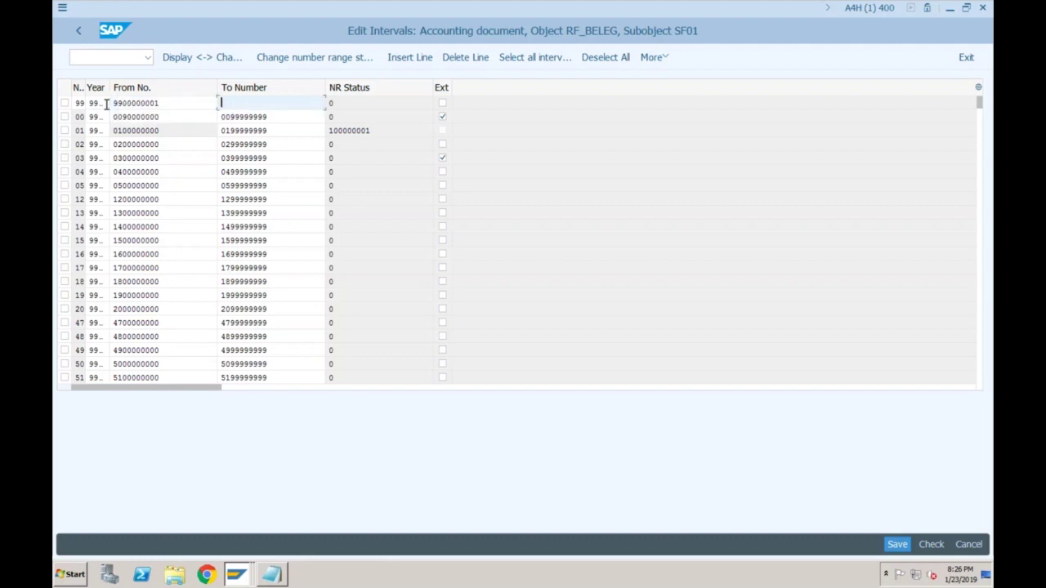
key("Down")
key("Down")
key("Down")
key("Return")
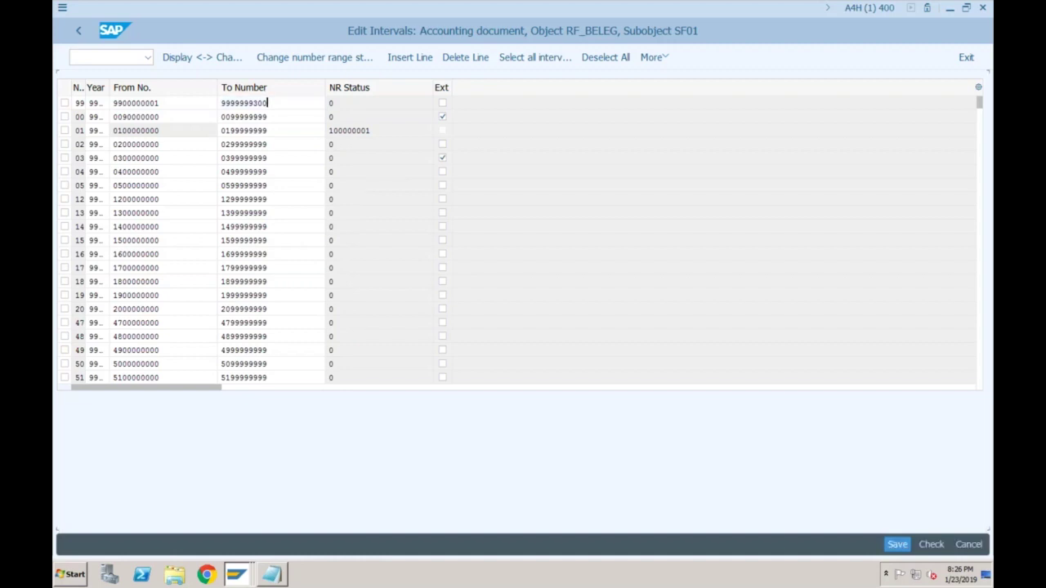
key("Return")
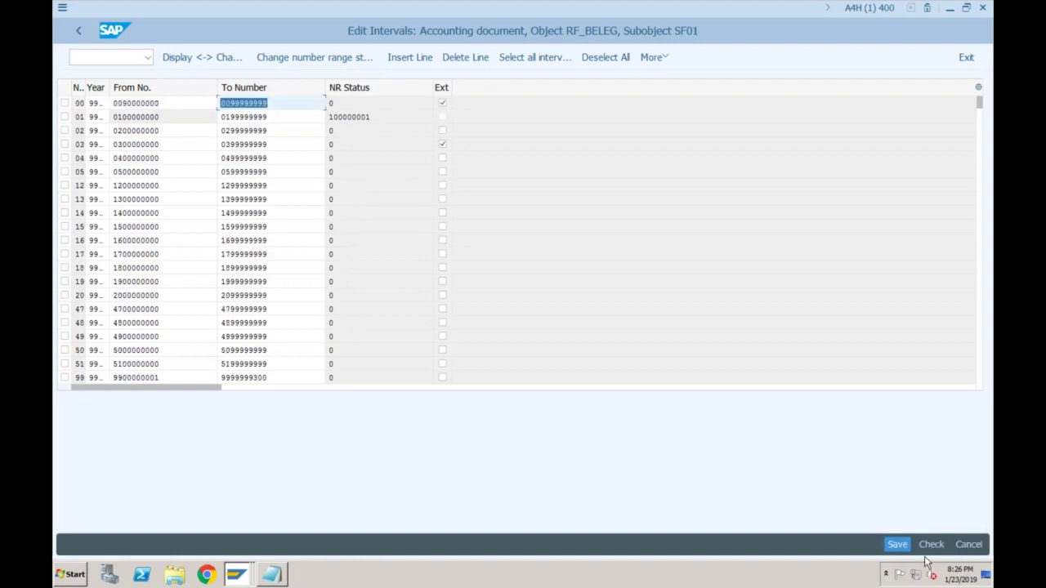
left_click(897, 544)
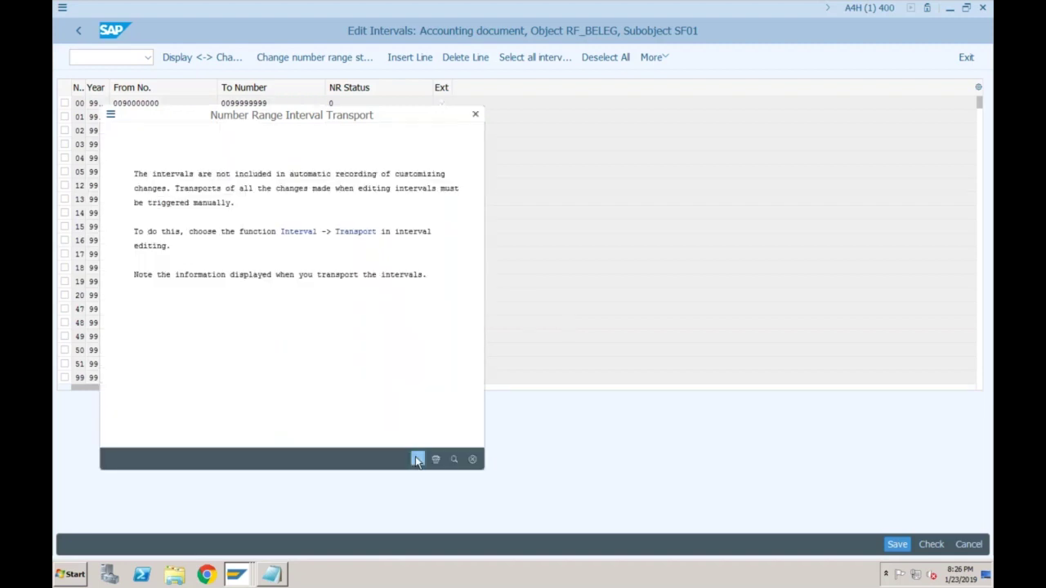
left_click(417, 460)
Return to the implementation guide and reopen Define Document Types in a Ledger for ledger IF
left_click(79, 30)
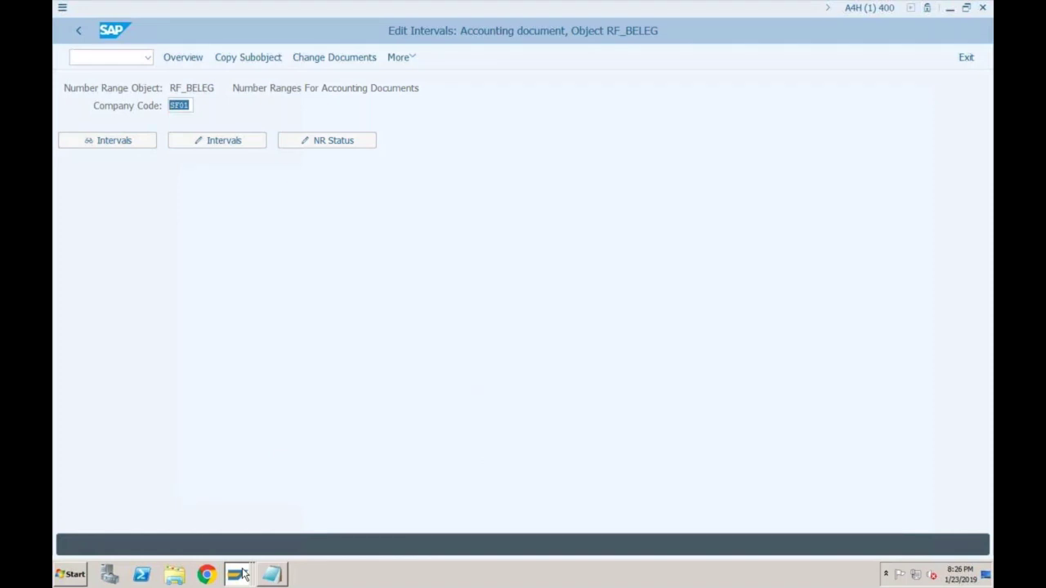
left_click(242, 574)
left_click(231, 310)
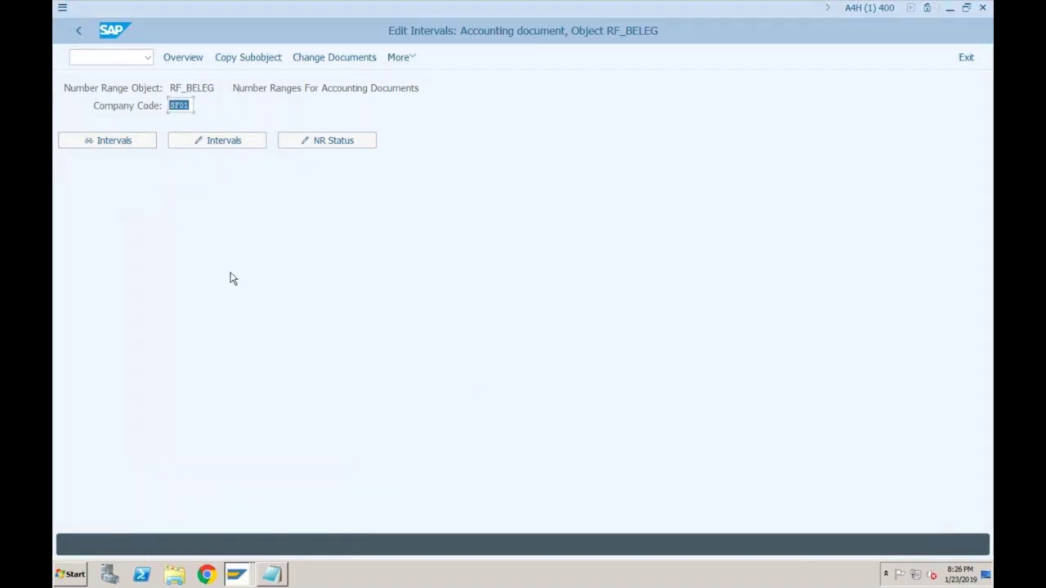
left_click(74, 31)
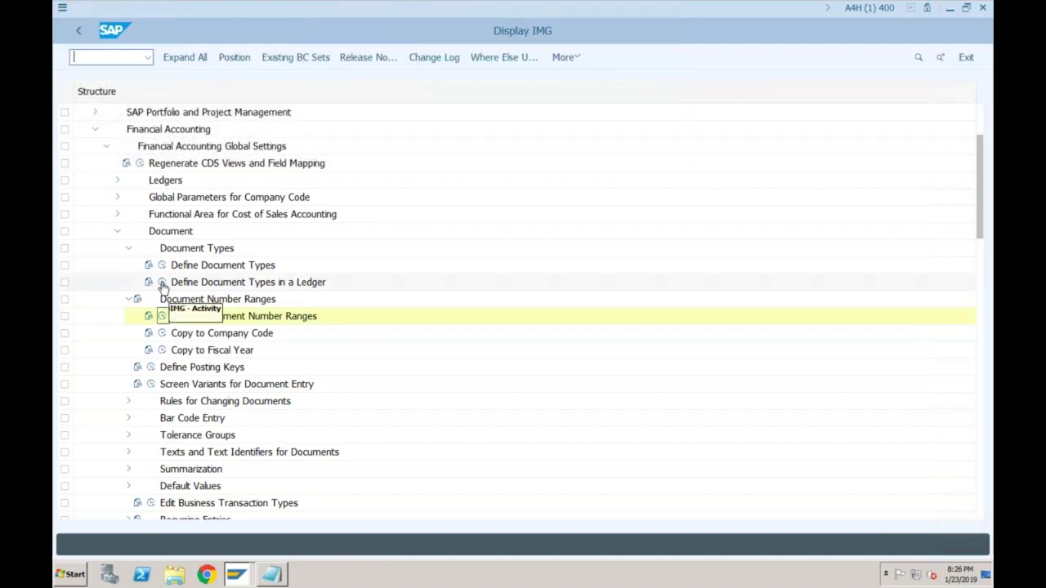
left_click(162, 282)
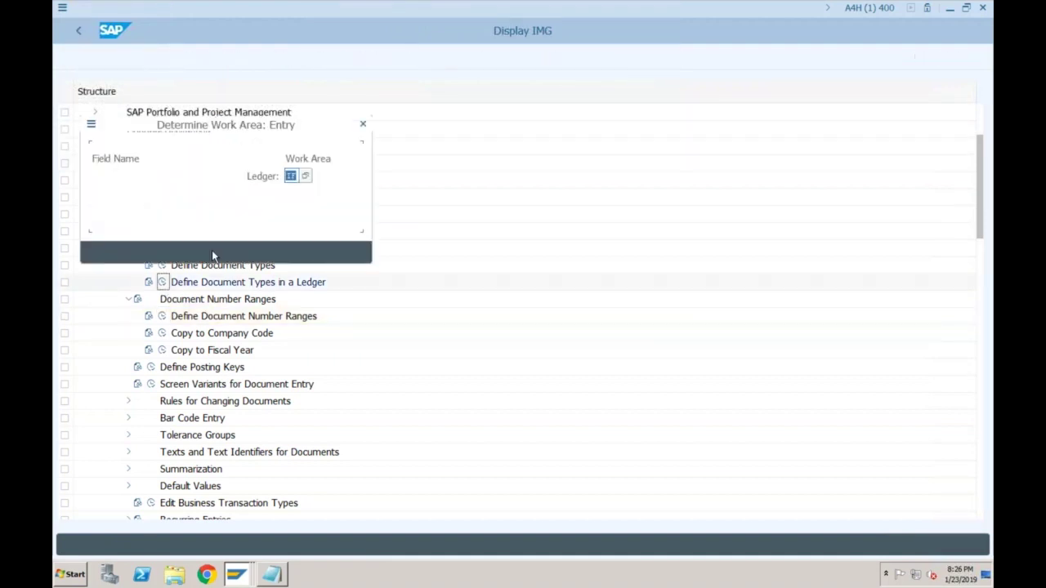
left_click(189, 252)
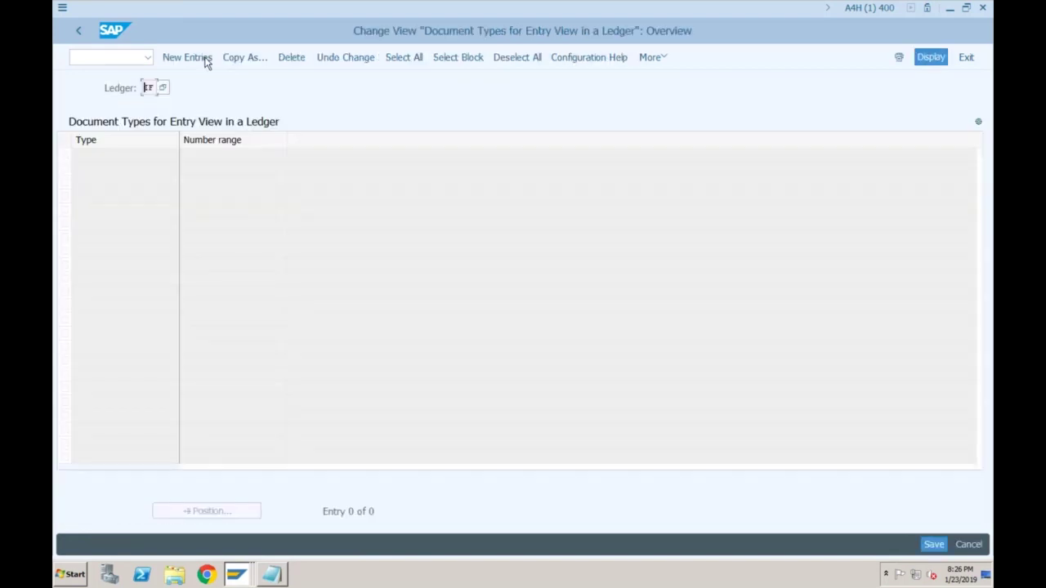
Add document type AA with number range 99 to ledger IF and save it under the proposed Customizing request
left_click(187, 57)
type("AA")
left_click(239, 154)
type("99")
key("Return")
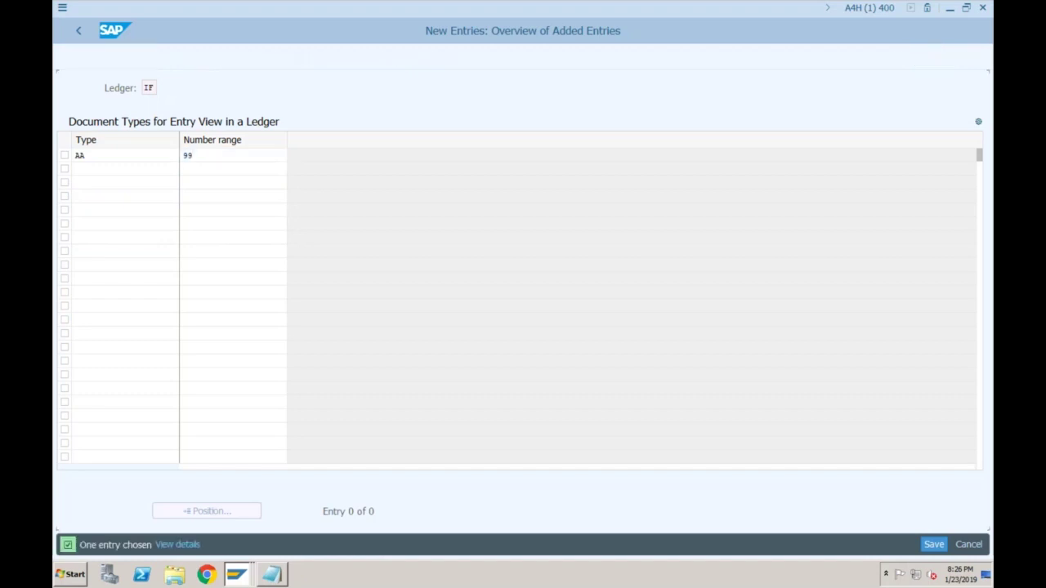
left_click(924, 544)
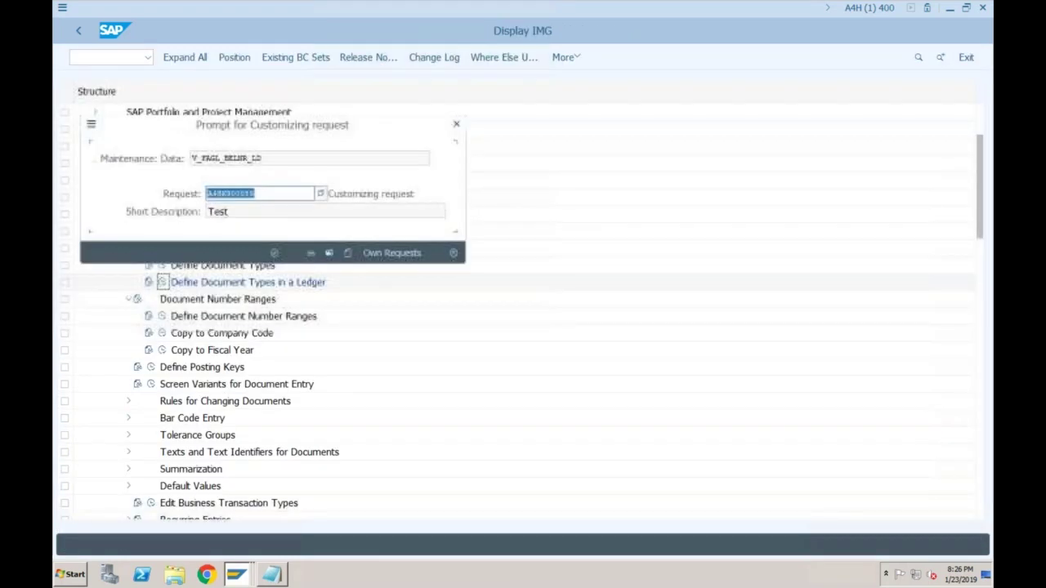
left_click(275, 252)
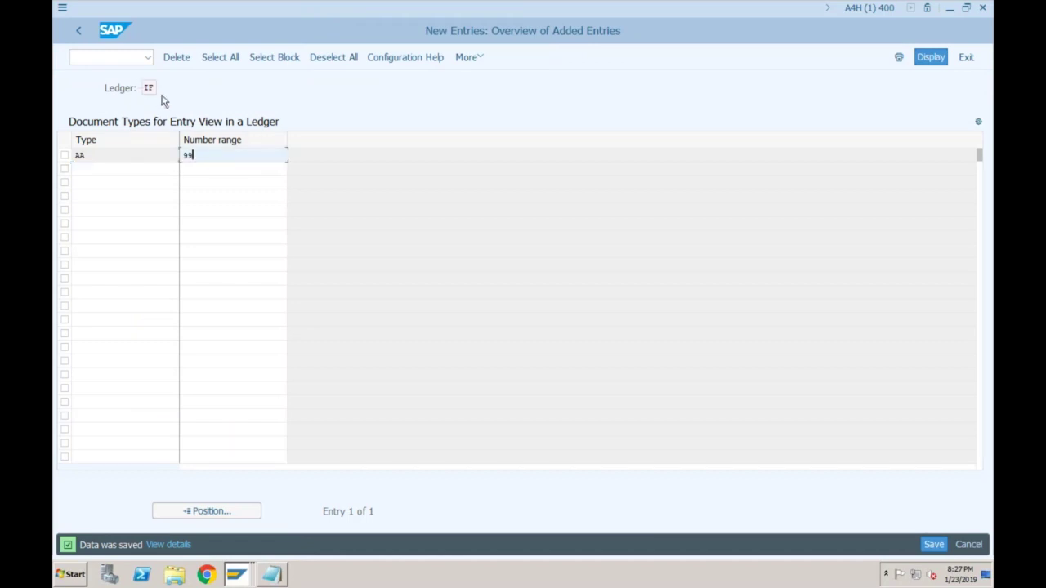
Clear the number range from the document type AA entry in ledger IF
left_click_drag(201, 158, 181, 155)
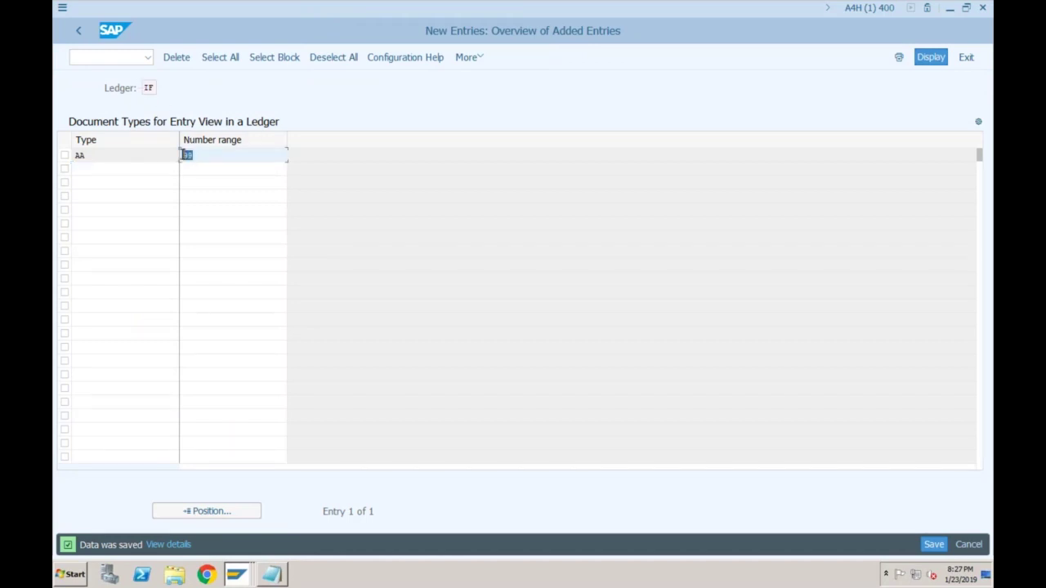
left_click(152, 156)
left_click(193, 156)
left_click(127, 154)
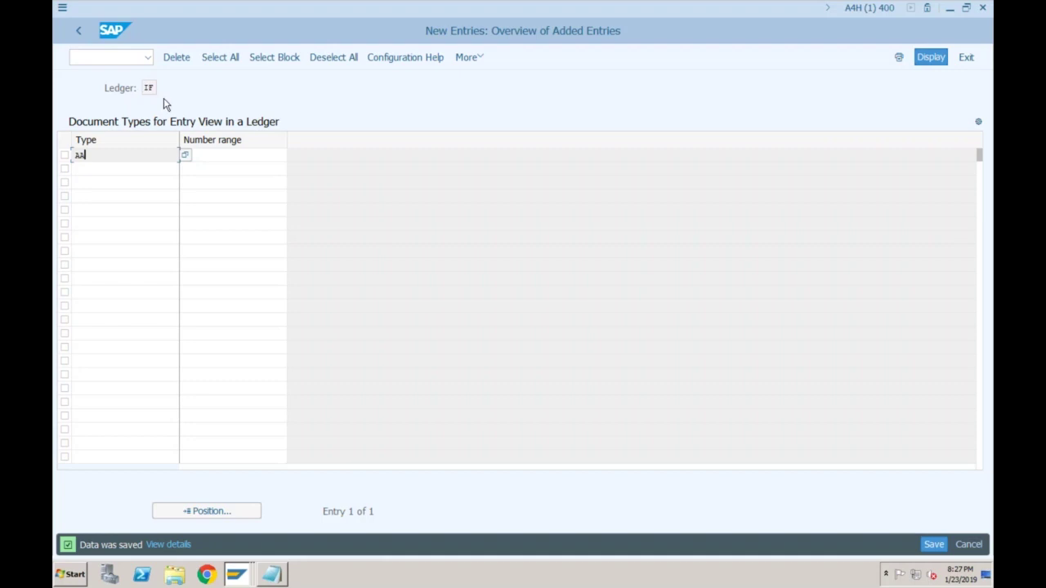
Switch to the vendor invoice session, clear the pending error, and post the asset acquisition in company code SF01
left_click(238, 575)
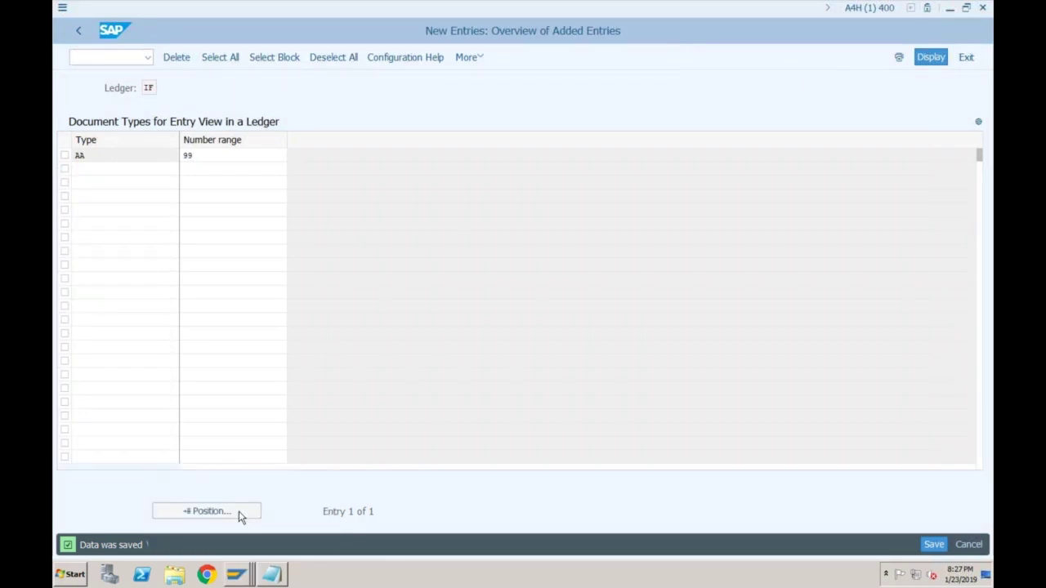
key("alt+Tab")
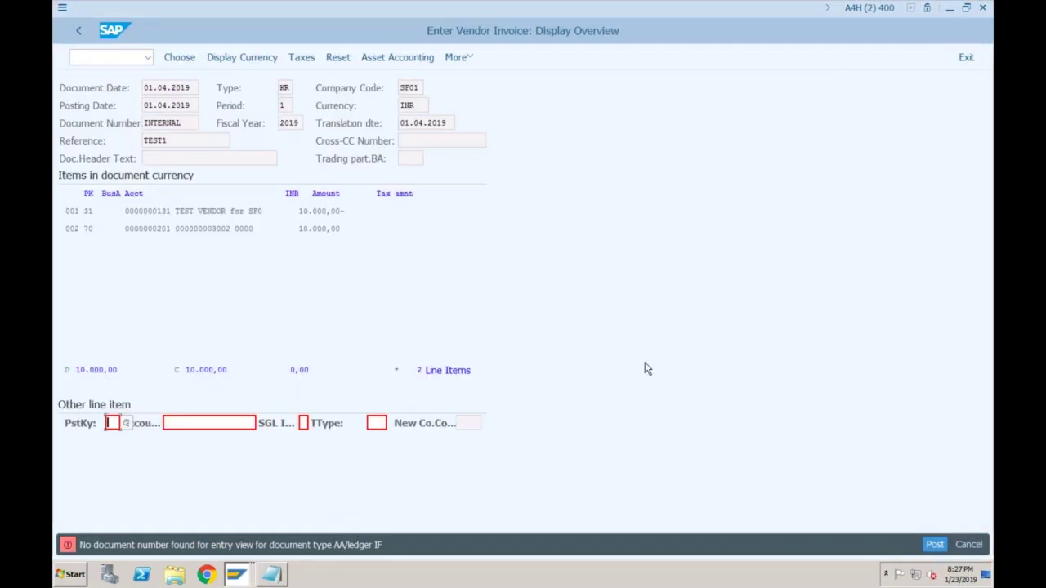
key("Return")
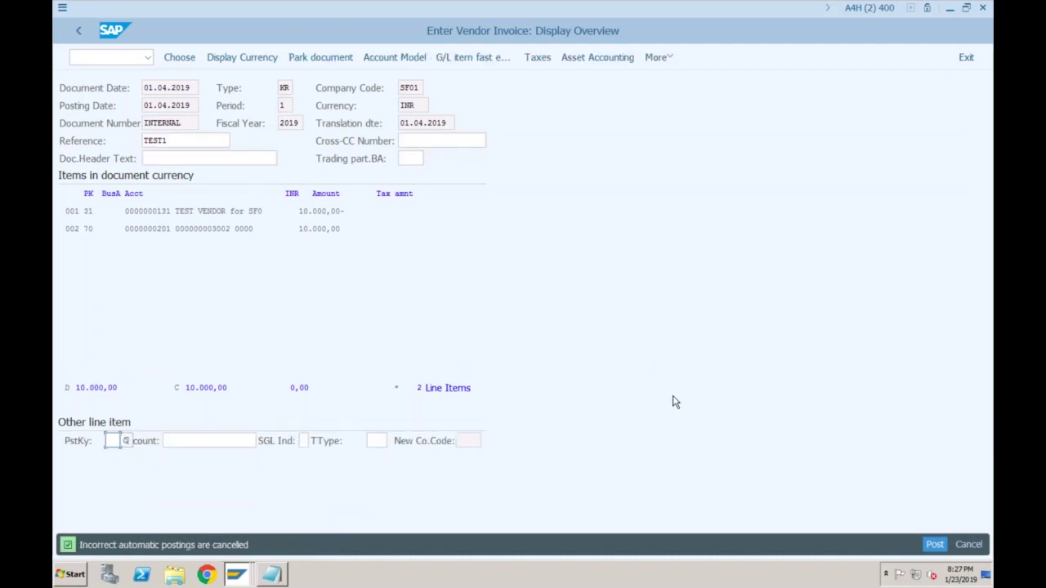
key("ctrl+s")
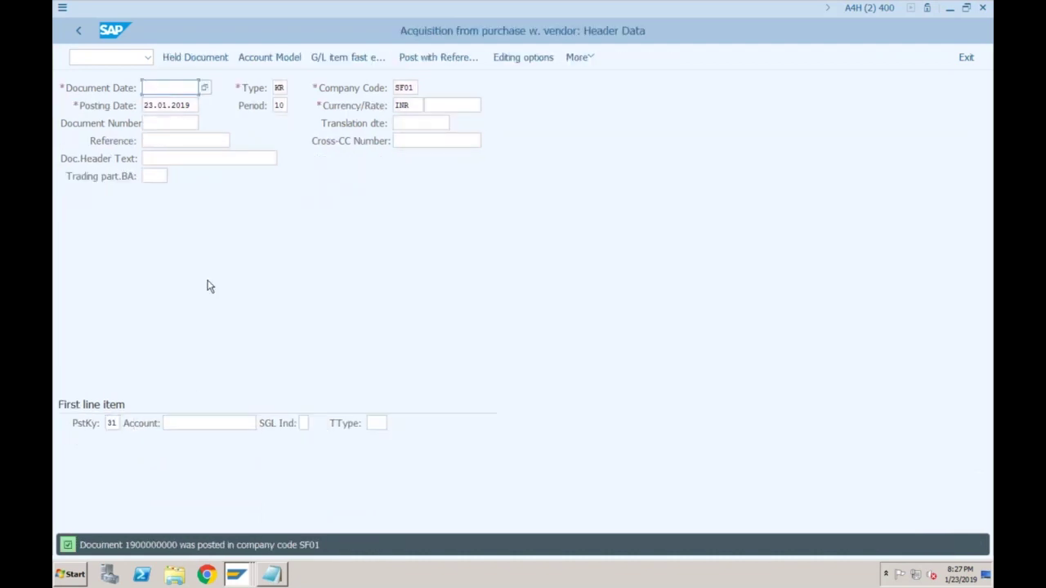
Display the vendor invoice just posted and review its document header details
left_click(591, 56)
mouse_move(606, 96)
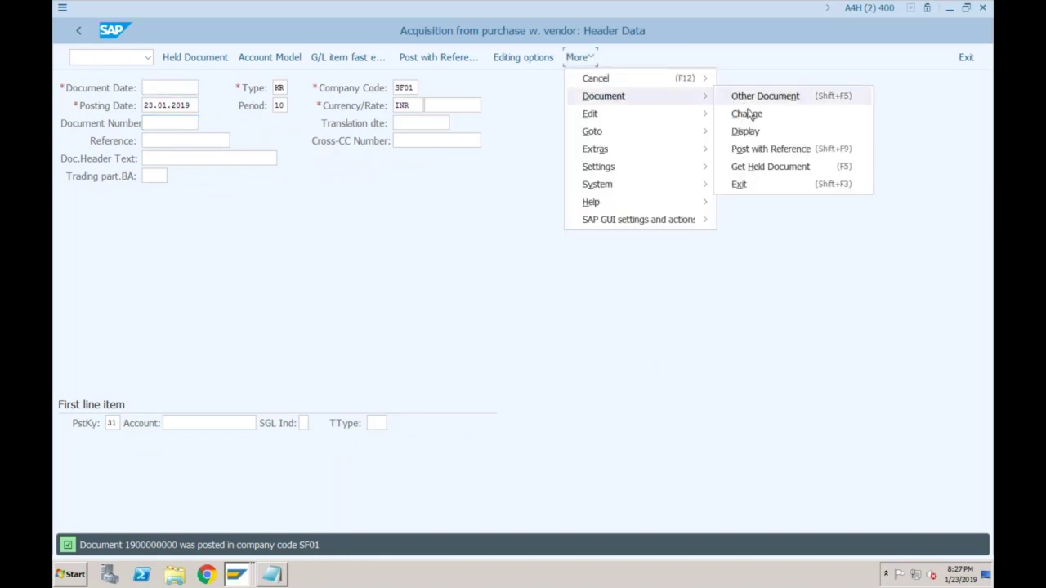
left_click(742, 131)
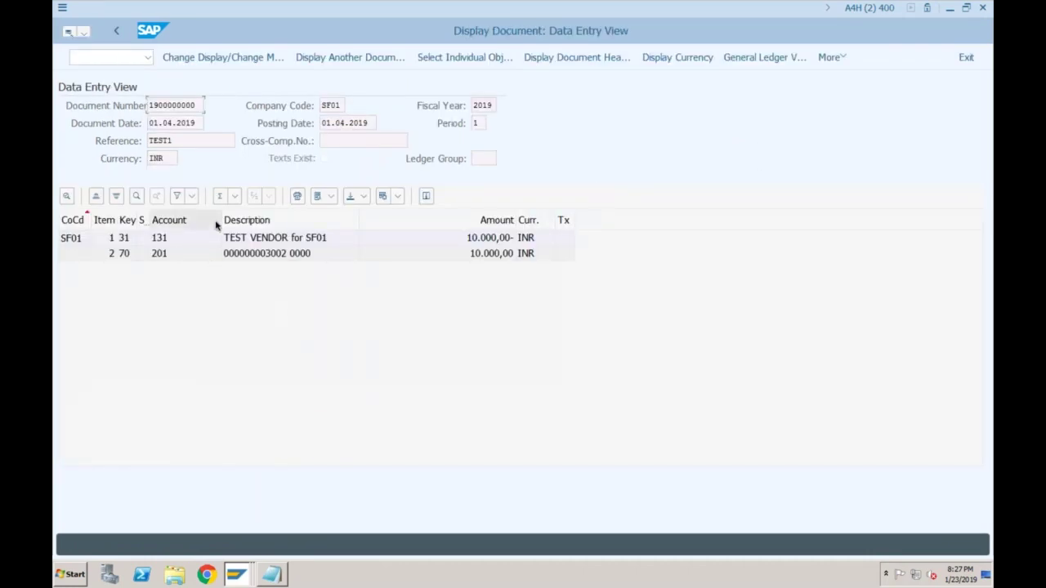
left_click(562, 58)
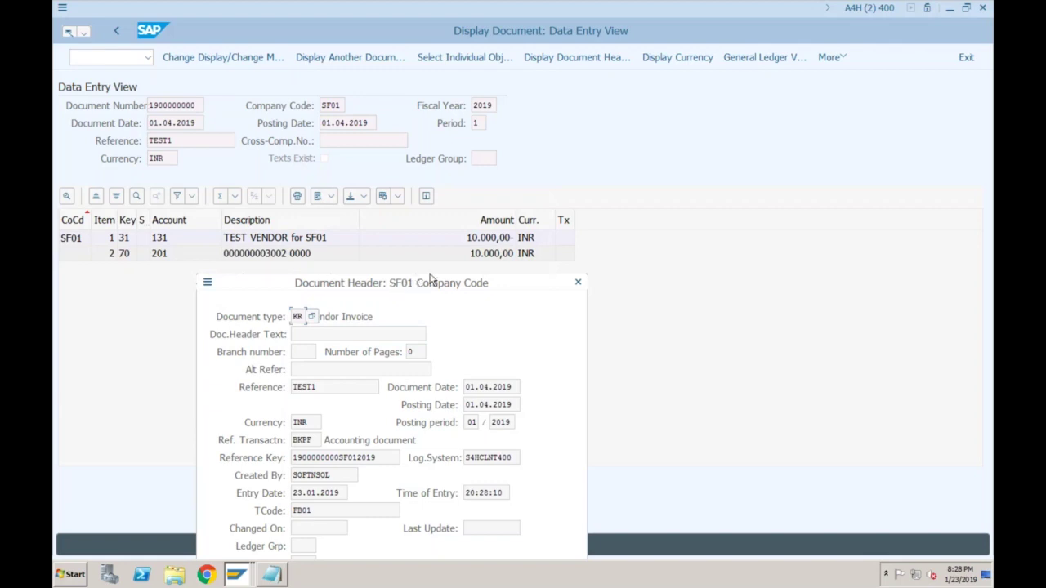
left_click(580, 286)
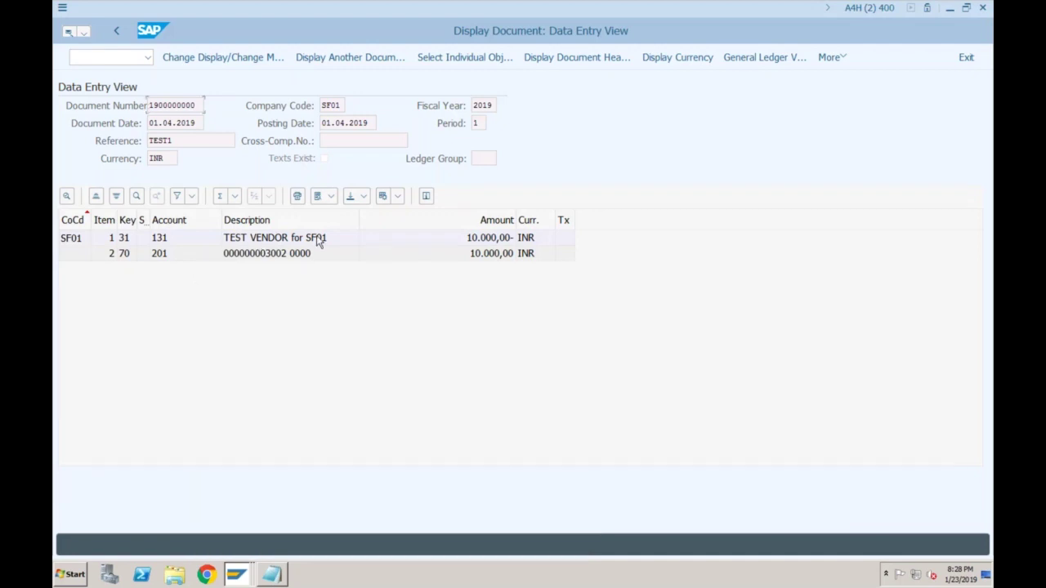
List the accounting documents related to the displayed vendor invoice through its document environment
left_click(187, 256)
left_click(842, 61)
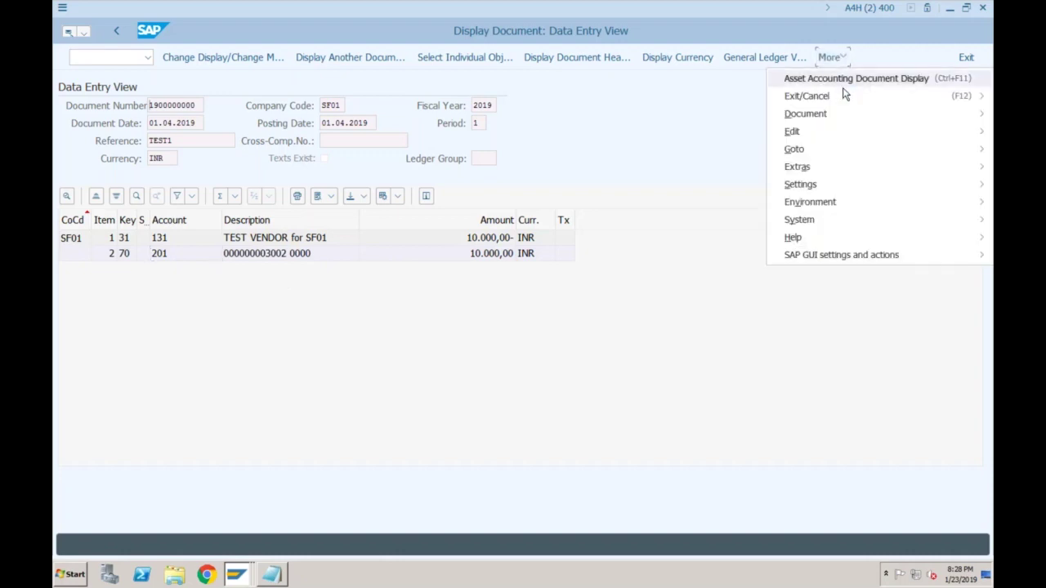
mouse_move(810, 202)
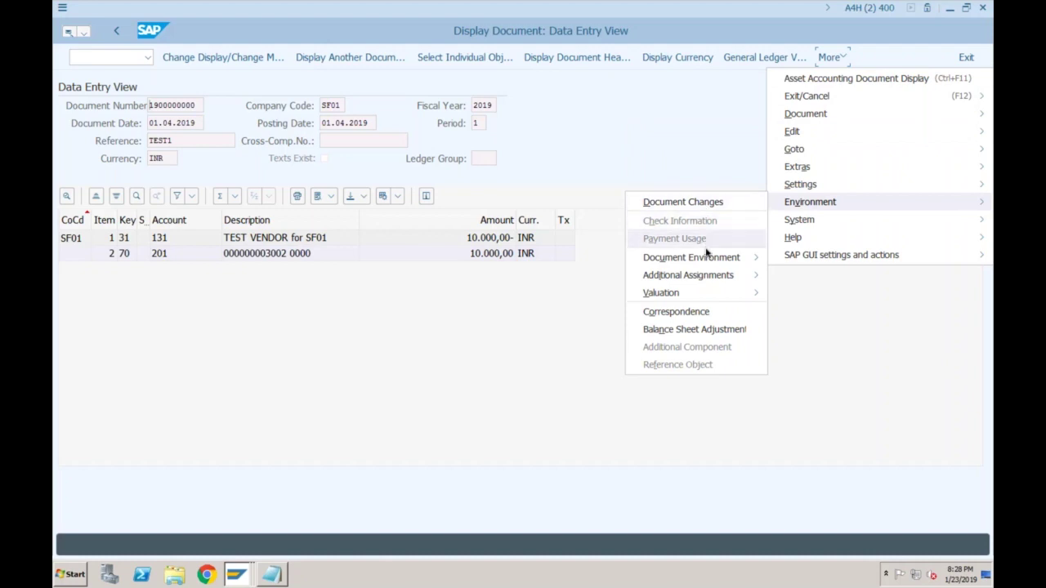
mouse_move(708, 260)
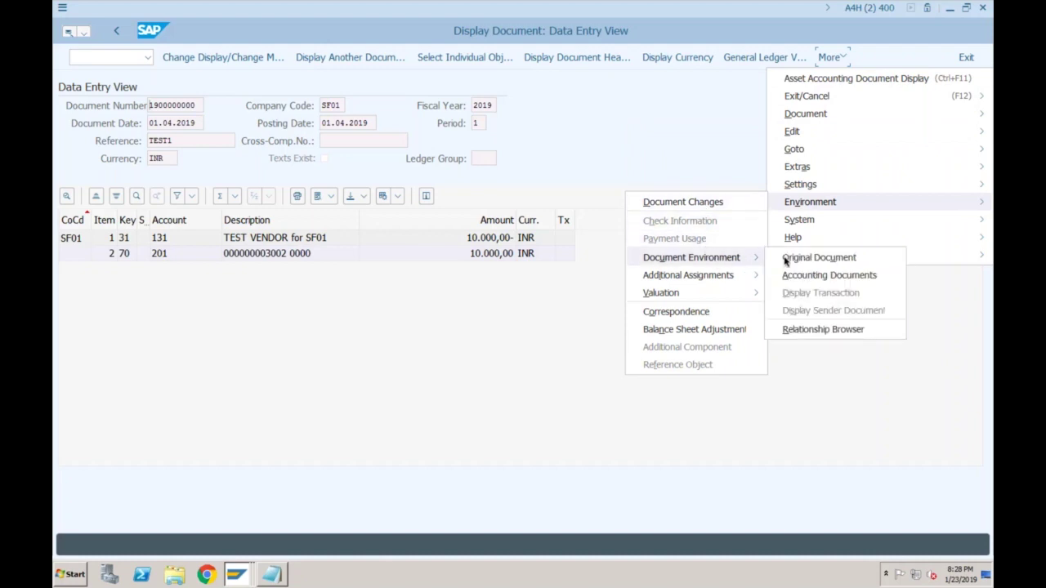
left_click(805, 275)
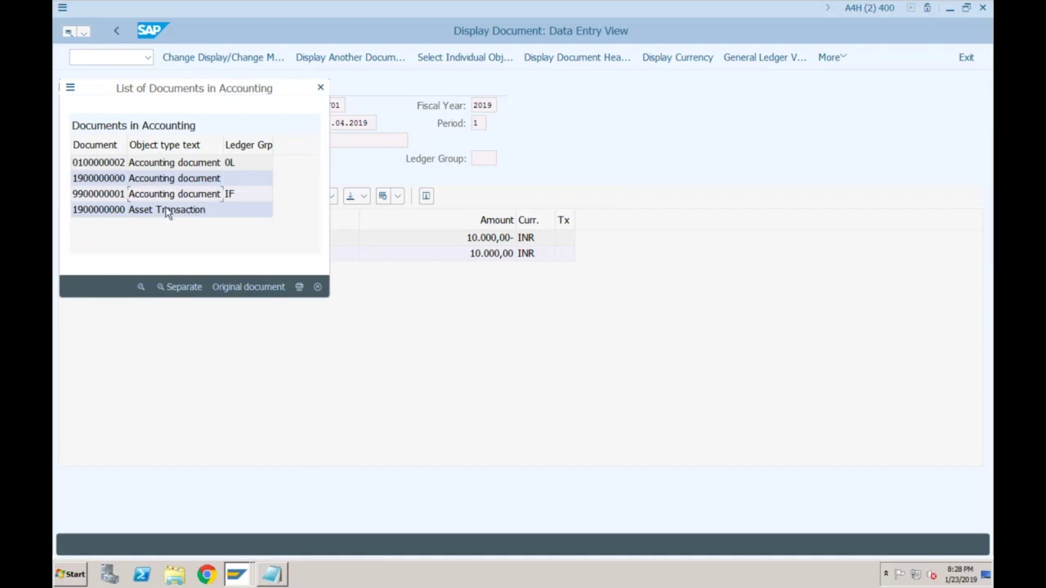
Examine the ledger 0L accounting document and the ledger IF accounting document from the list of related documents
left_click(129, 211)
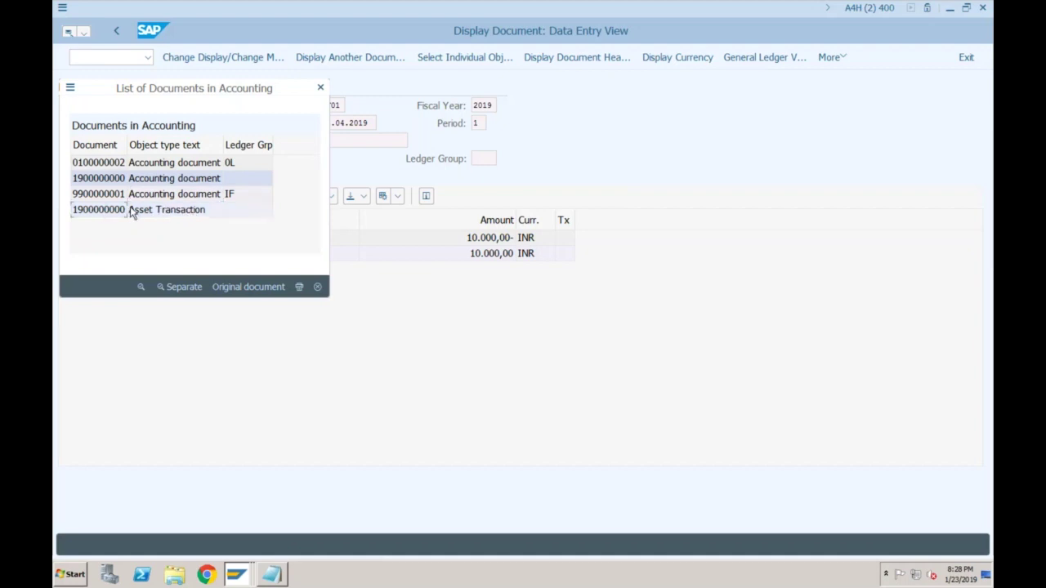
left_click(175, 179)
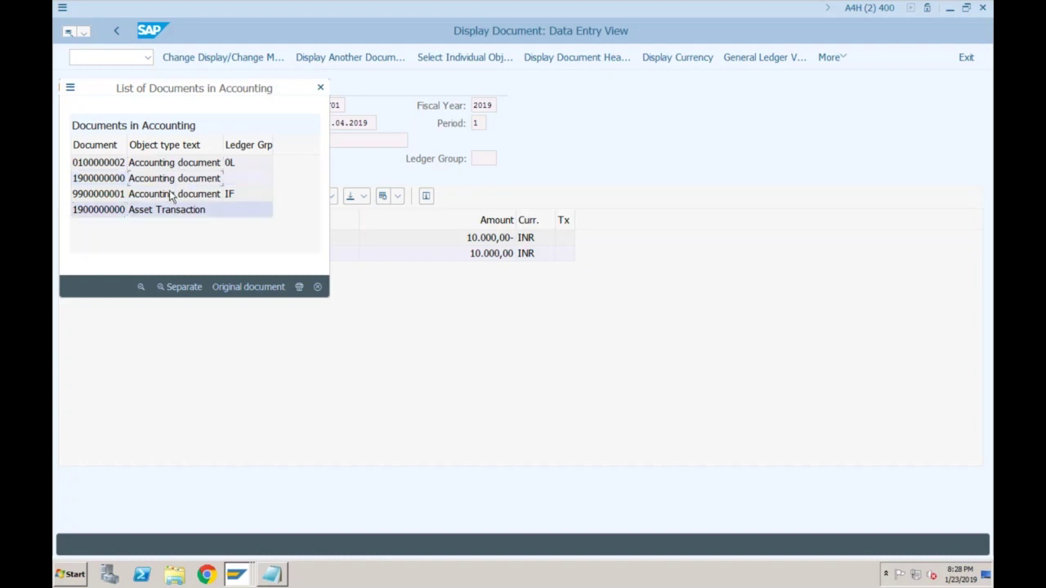
left_click(106, 183)
left_click_drag(262, 93, 649, 115)
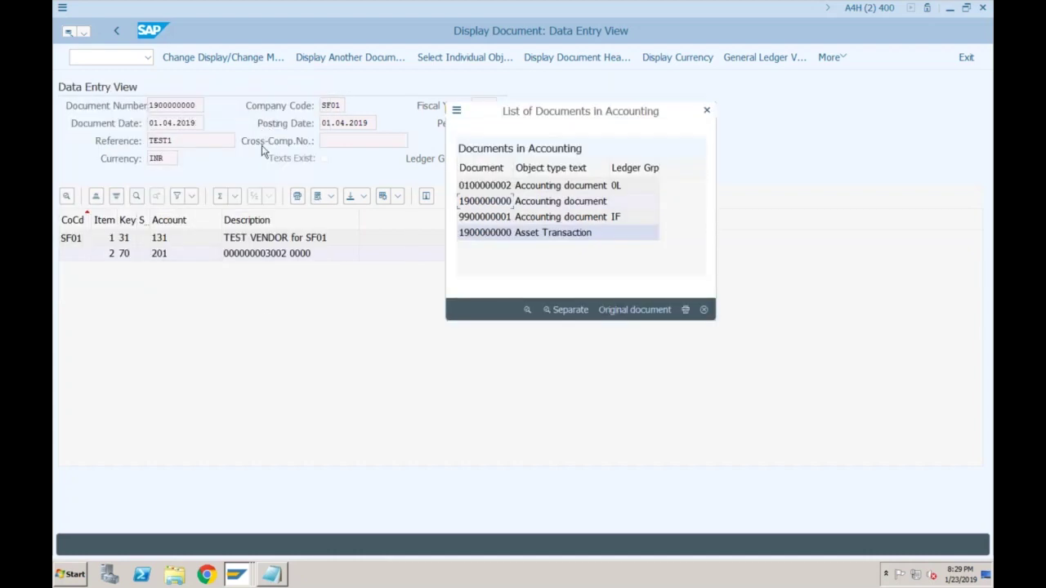
left_click(480, 193)
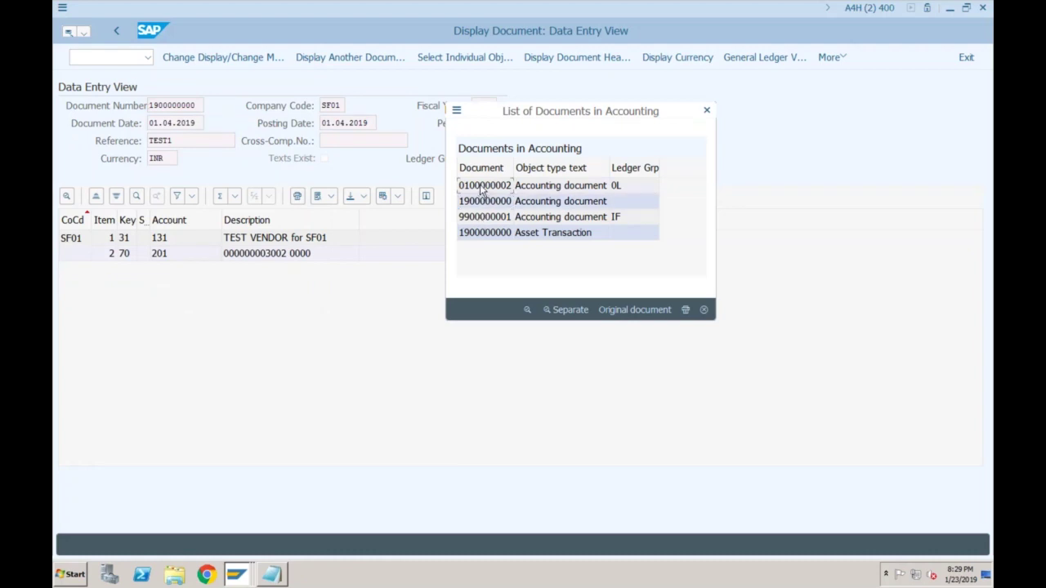
double_click(483, 187)
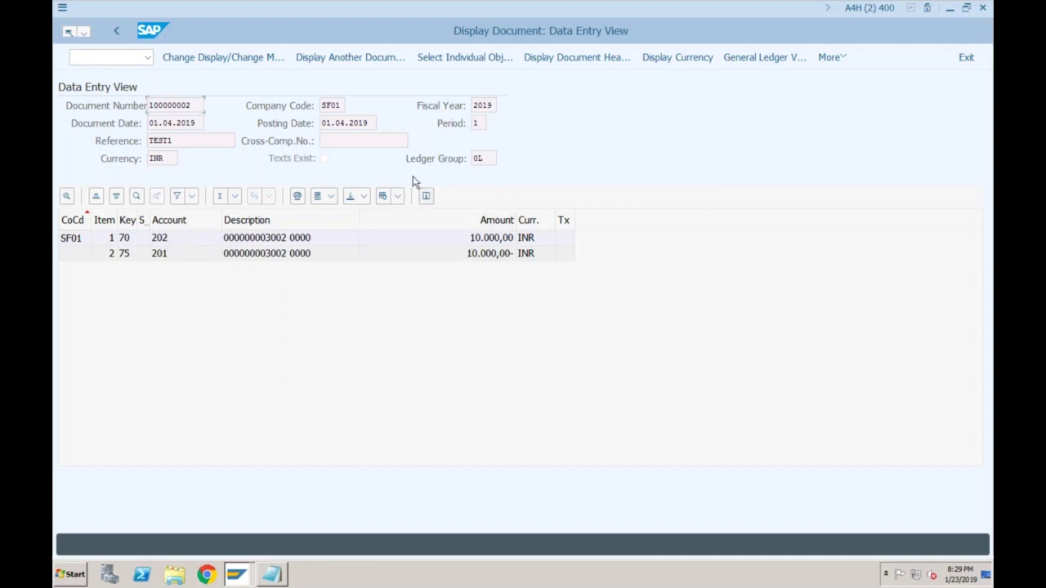
left_click(116, 30)
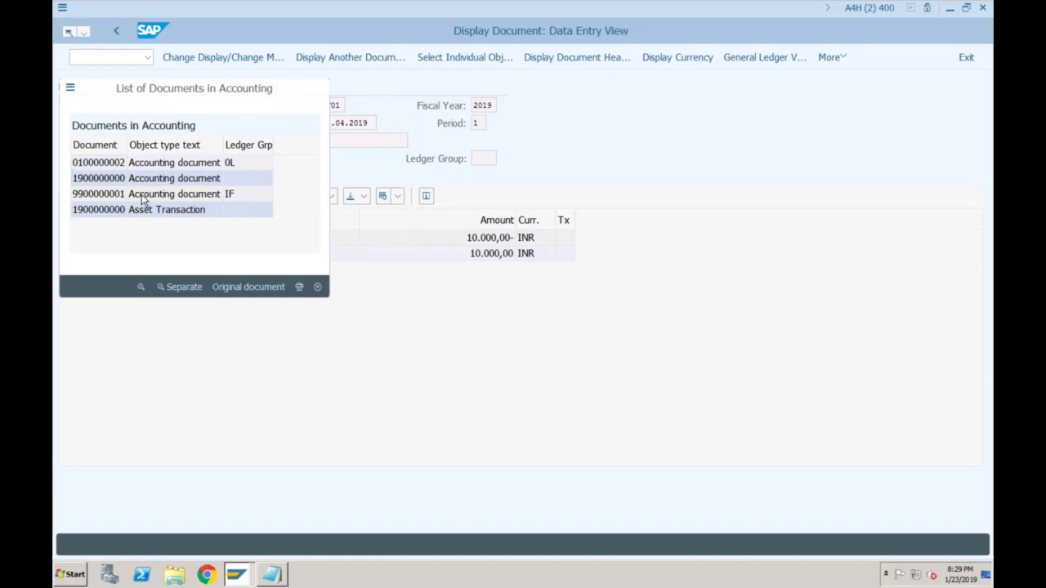
double_click(142, 197)
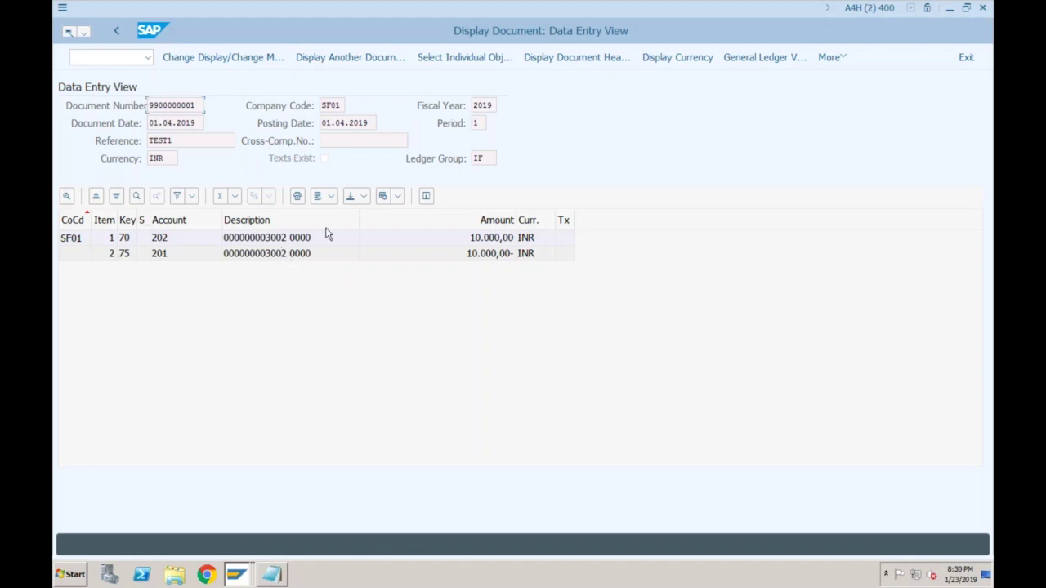
Open Asset Explorer for asset 3002 in company code SF01 with transaction AW01N
left_click(114, 59)
type("/naw01n")
key("Return")
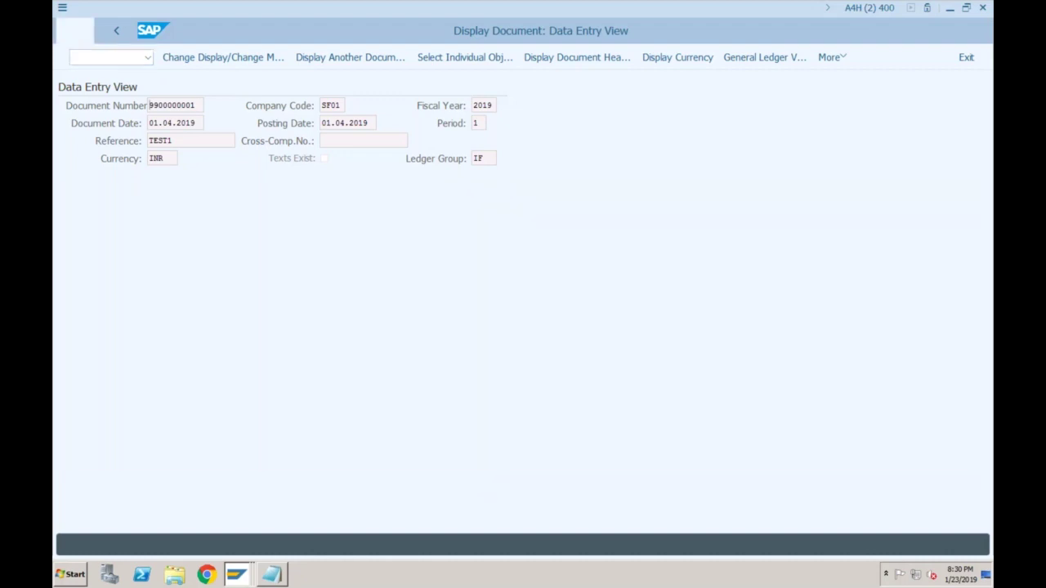
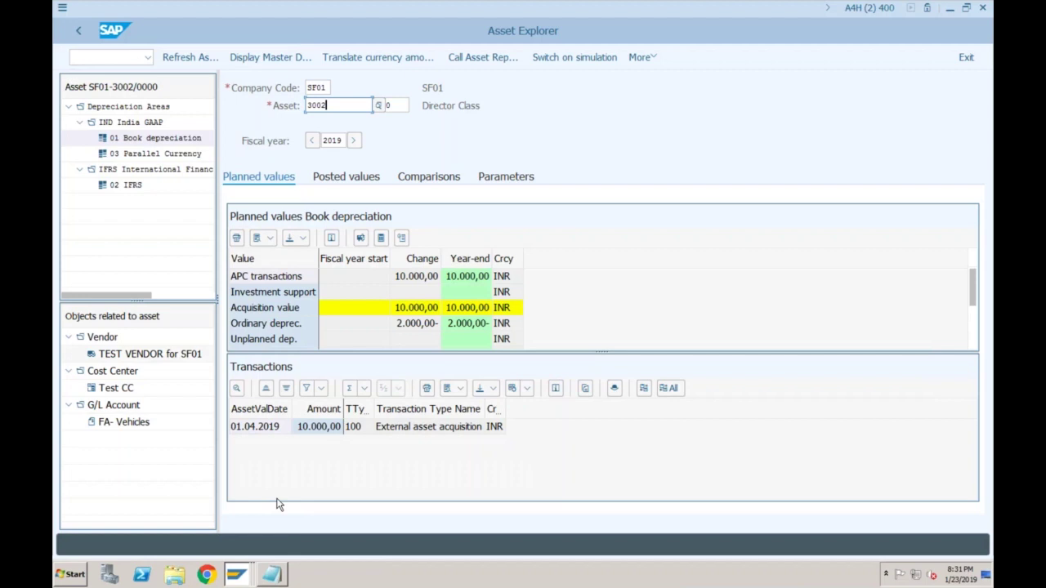
Switch to the document type entries session and display the master data of asset 3002 with transaction AS03
left_click(237, 575)
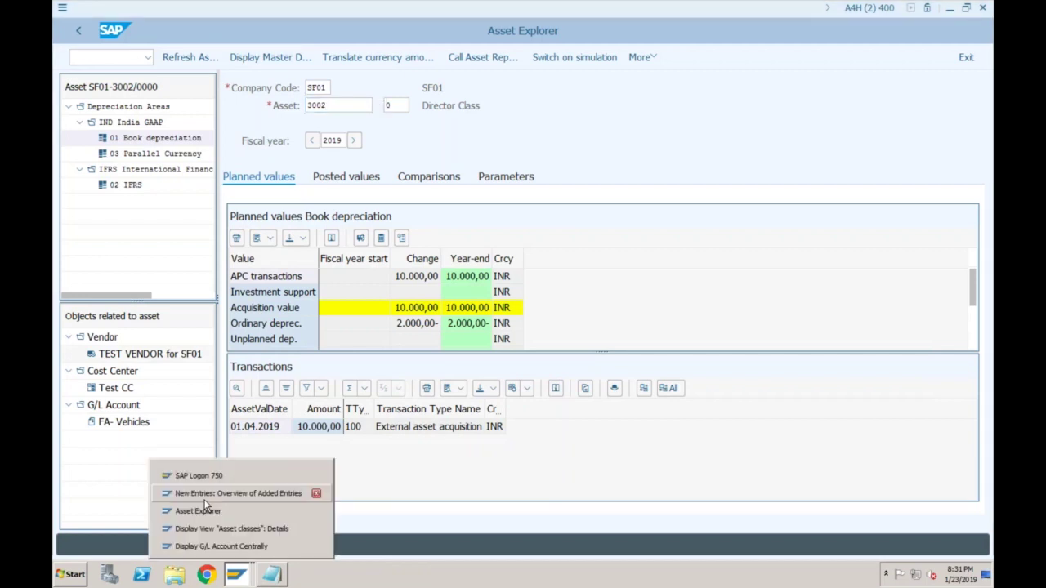
left_click(205, 497)
type("/nas03")
key("Return")
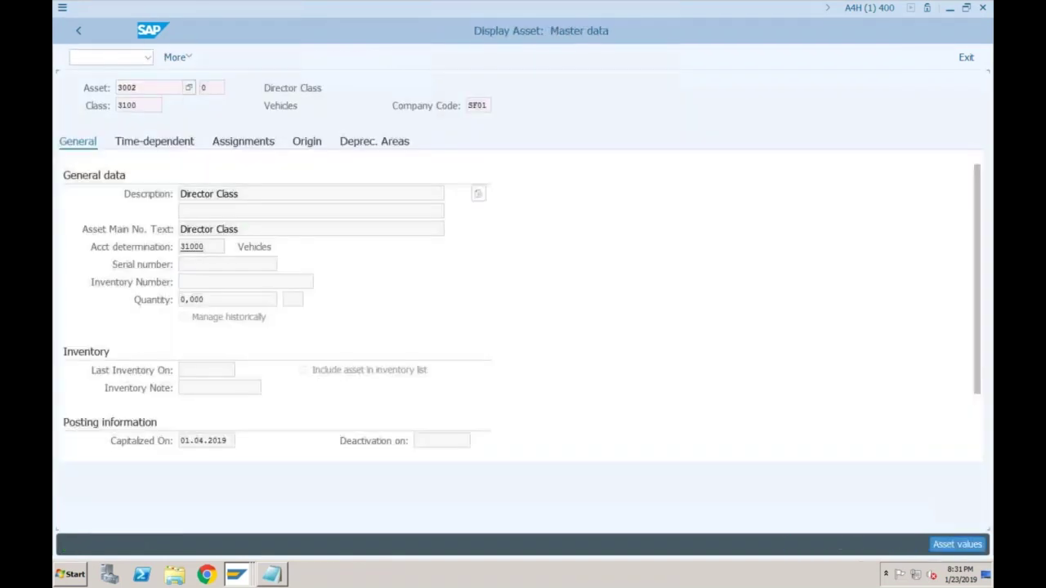
Compare the useful life of the book depreciation and IFRS areas in the asset's depreciation areas
left_click(374, 141)
double_click(272, 209)
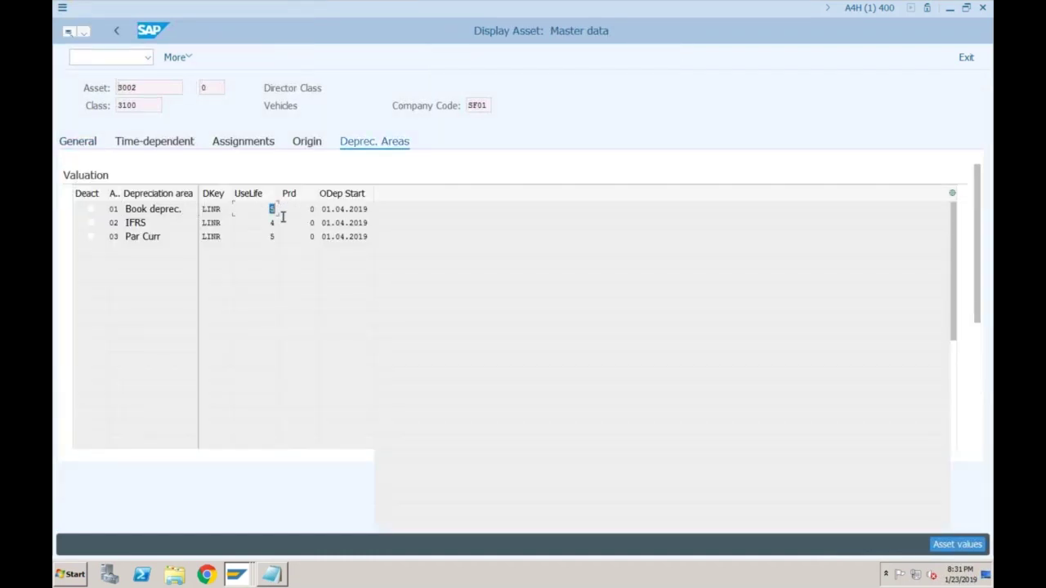
double_click(271, 223)
double_click(278, 211)
left_click_drag(269, 209, 283, 211)
left_click(278, 222)
Return to Asset Explorer and review the planned and posted IFRS values, plus the posted book depreciation values
left_click(246, 574)
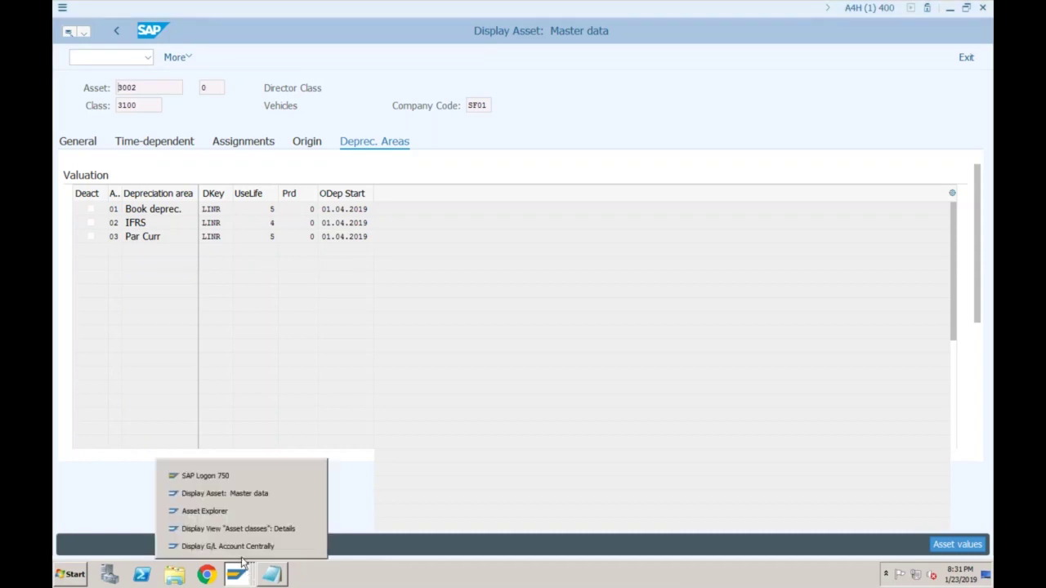
left_click(204, 510)
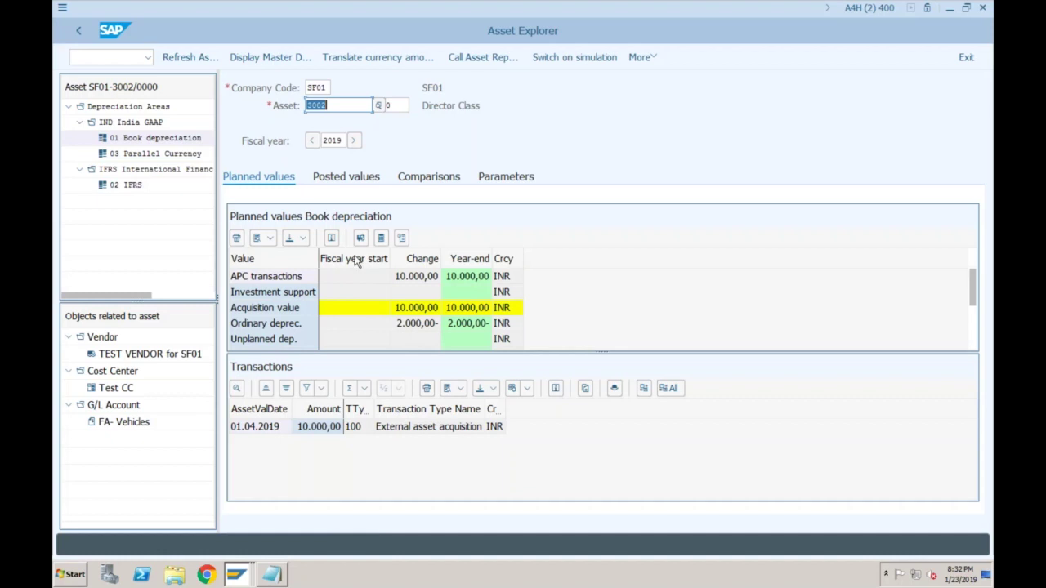
left_click(129, 185)
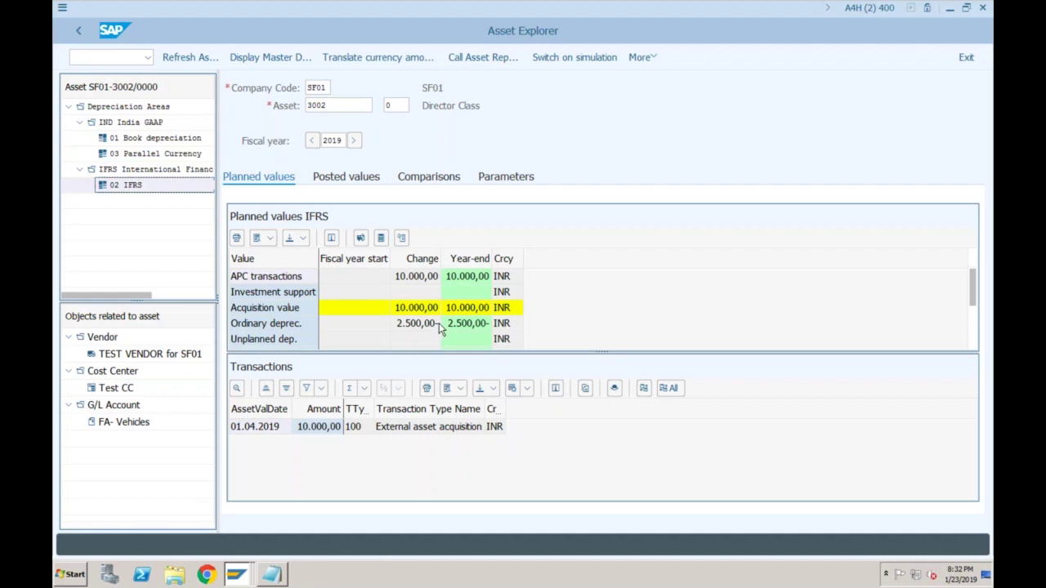
left_click(336, 181)
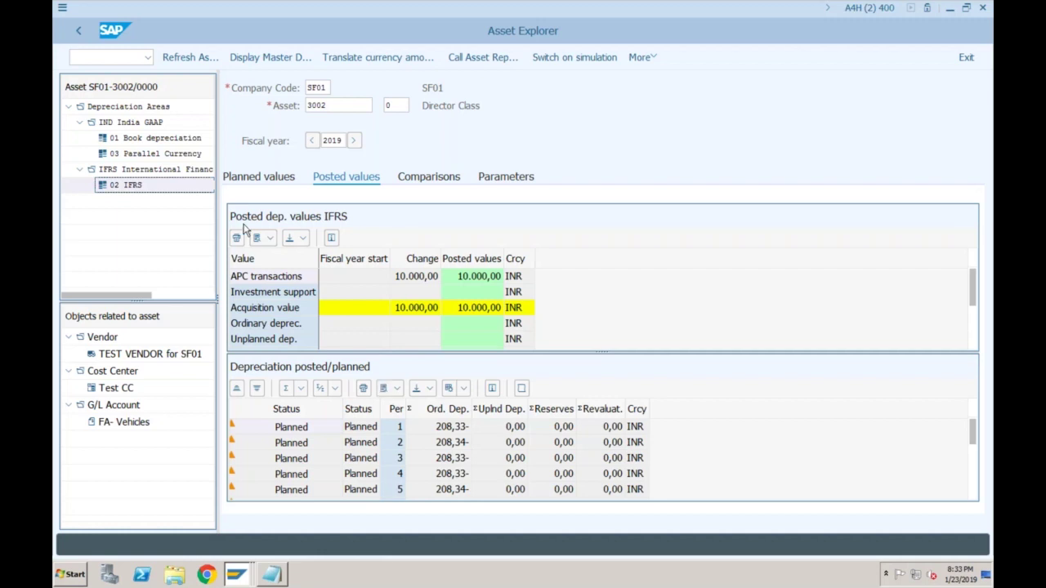
left_click(147, 141)
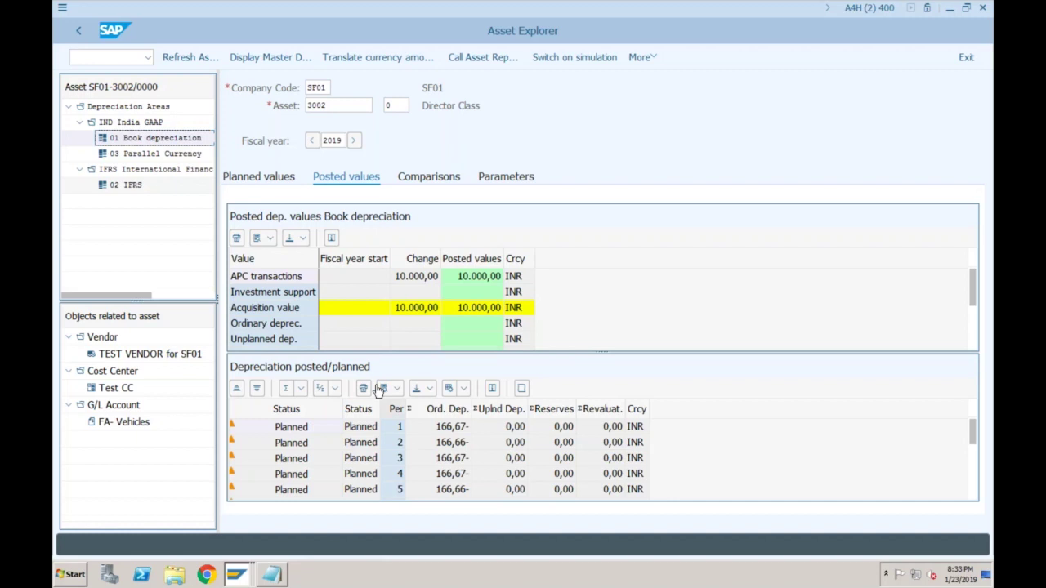
Switch to Notepad and replace all the existing notes with "Purchase the asset"
left_click(273, 575)
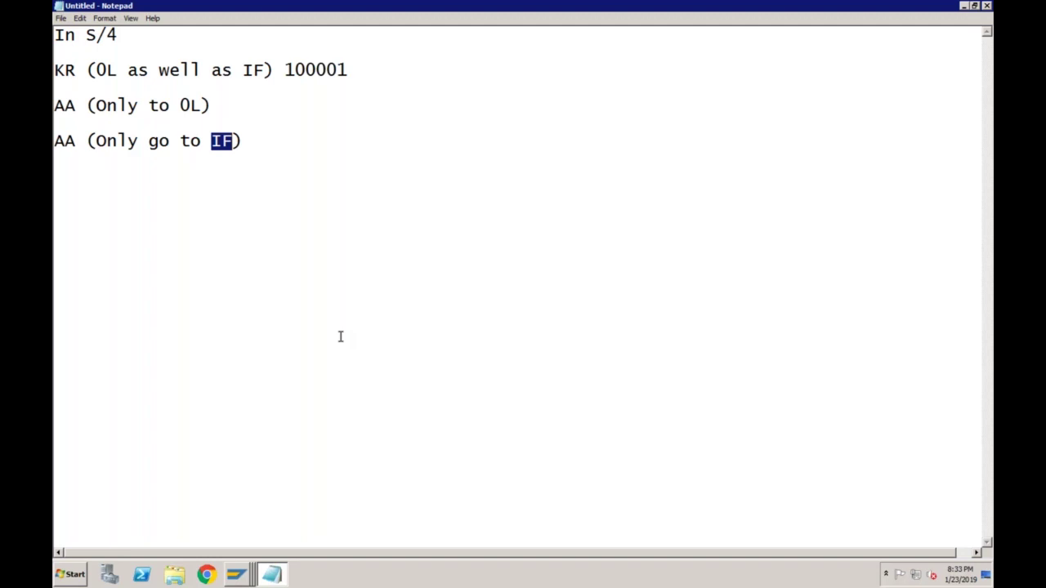
left_click(259, 146)
left_click_drag(282, 147, 55, 35)
type("Pu")
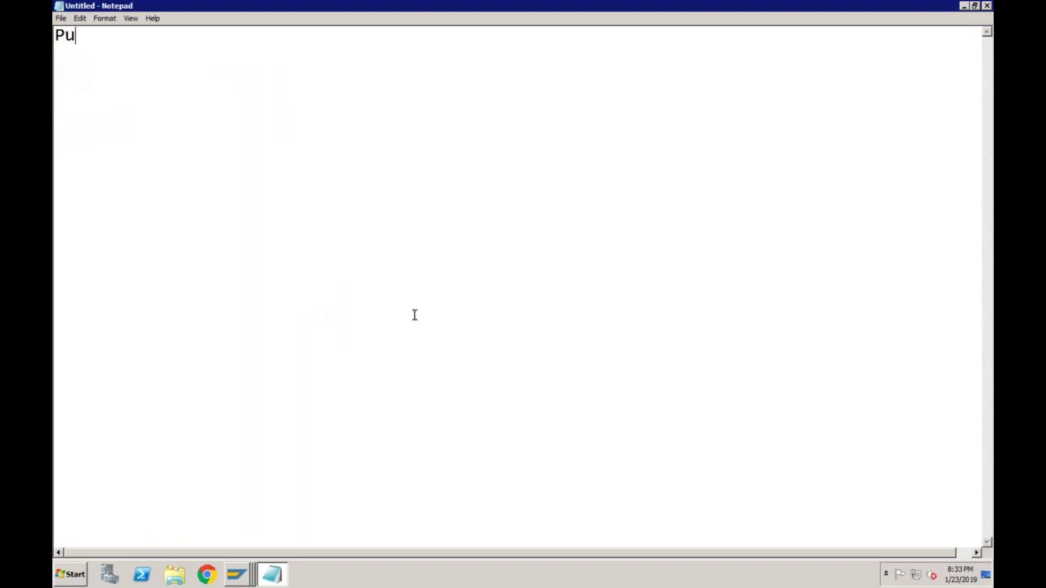
type("rchase the asset")
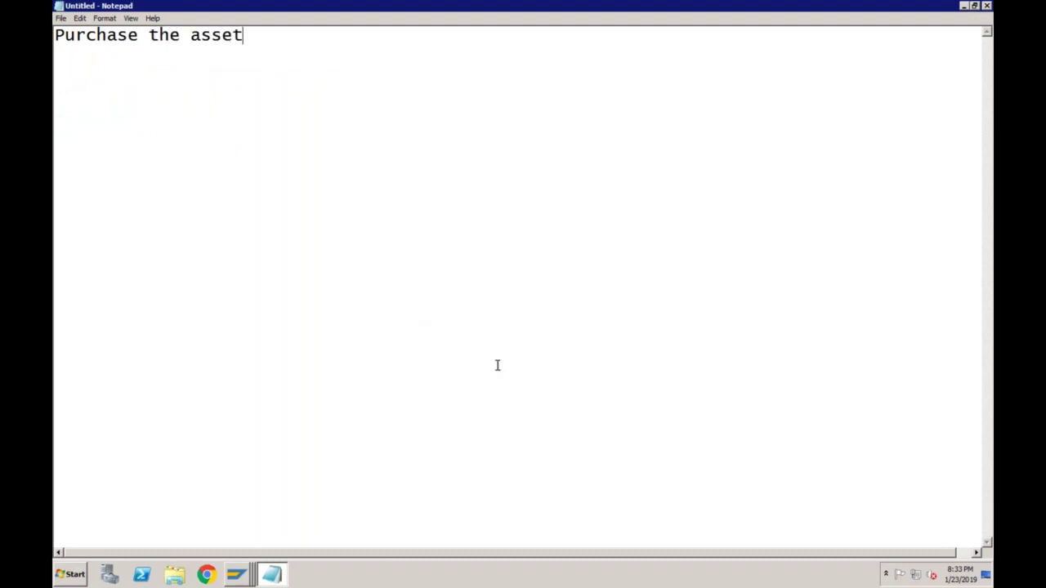
Return to the SAP master data display of asset 3002 and show its general data
left_click(247, 574)
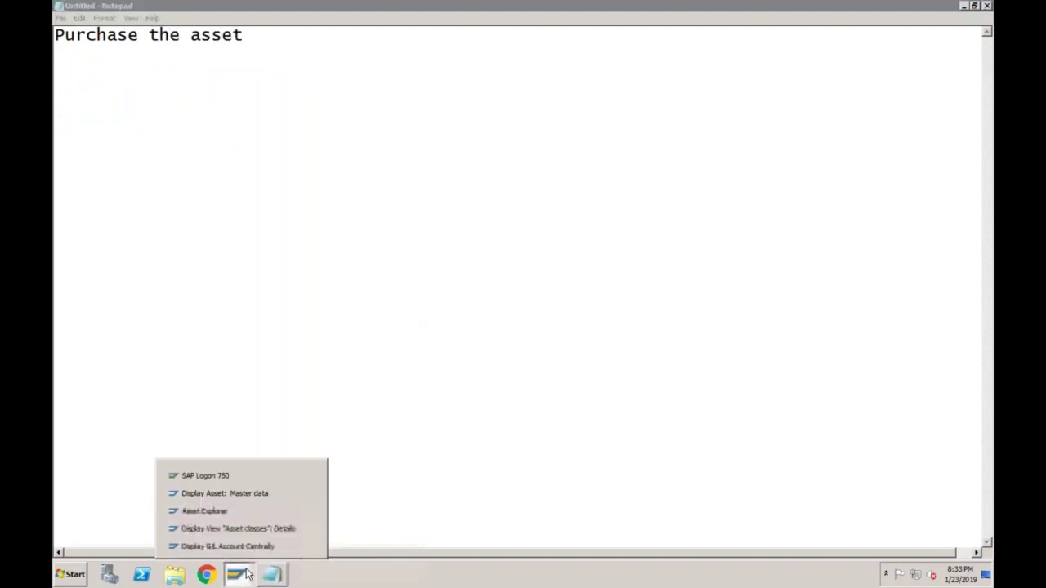
left_click(250, 495)
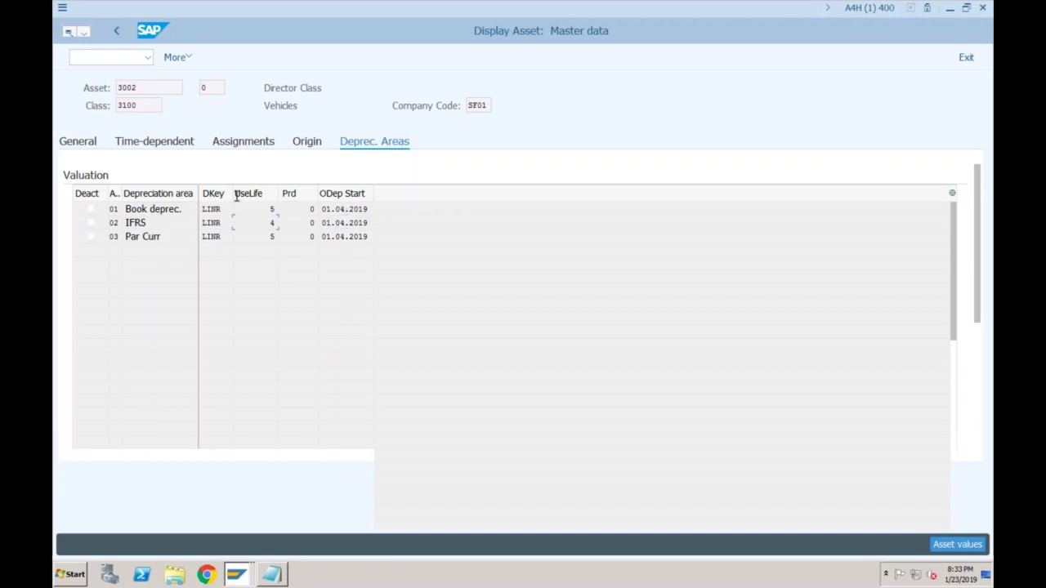
left_click(89, 142)
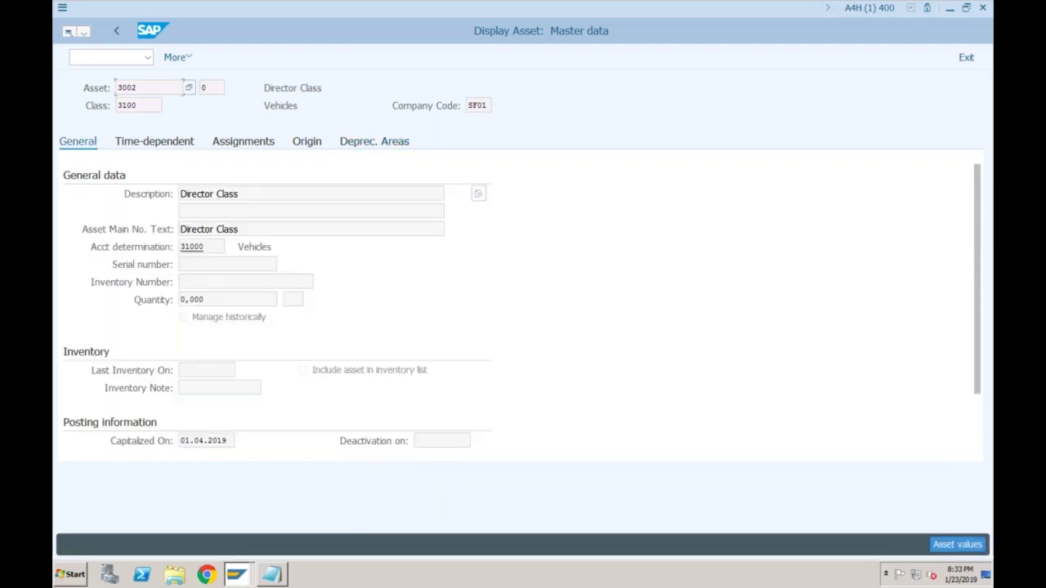
Check the asset's capitalization date, then switch to Notepad and add the lines "0L India GAAP" and "IF IFRS" below the purchase note
left_click_drag(227, 441, 178, 441)
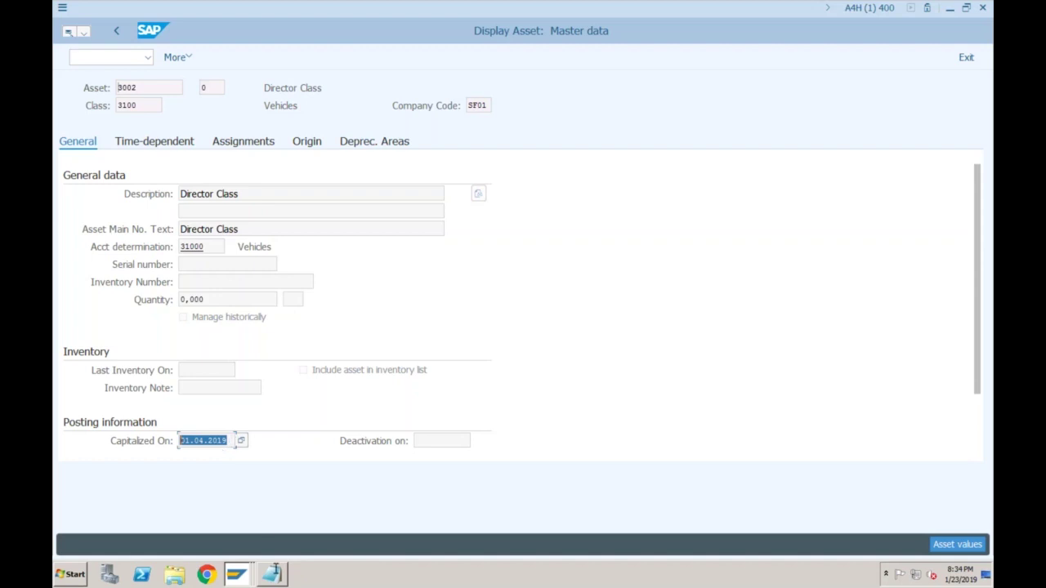
left_click(273, 574)
key("Return")
key("Return")
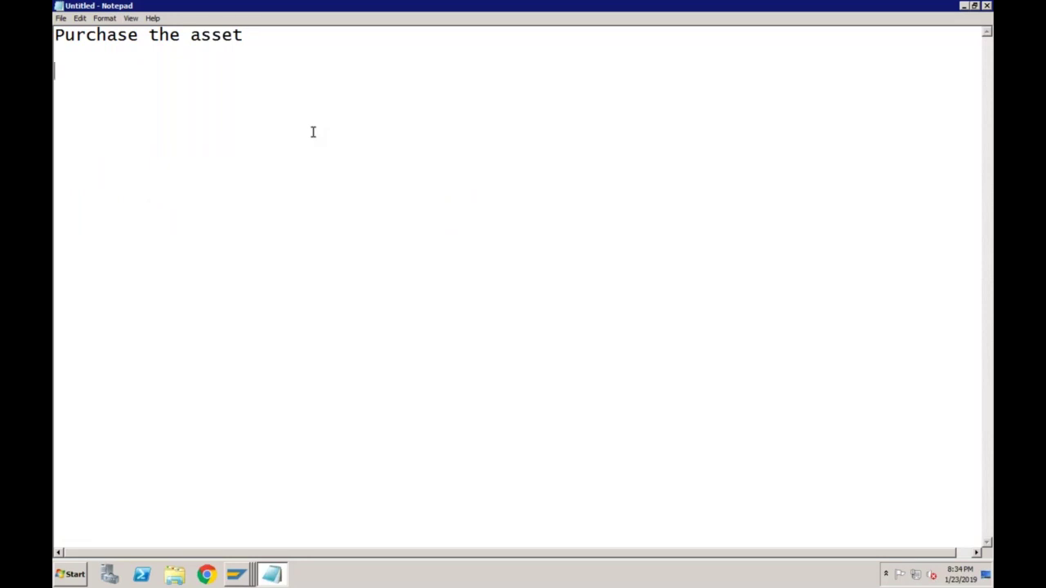
type("0L:")
key("BackSpace")
type("L India GAAP")
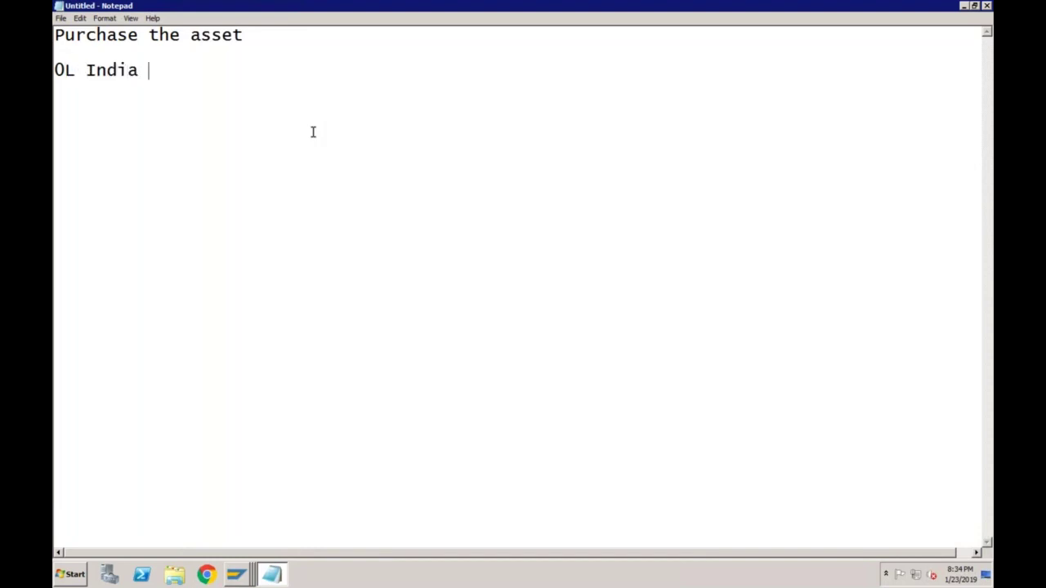
key("Return")
key("Return")
type("IF IFRS")
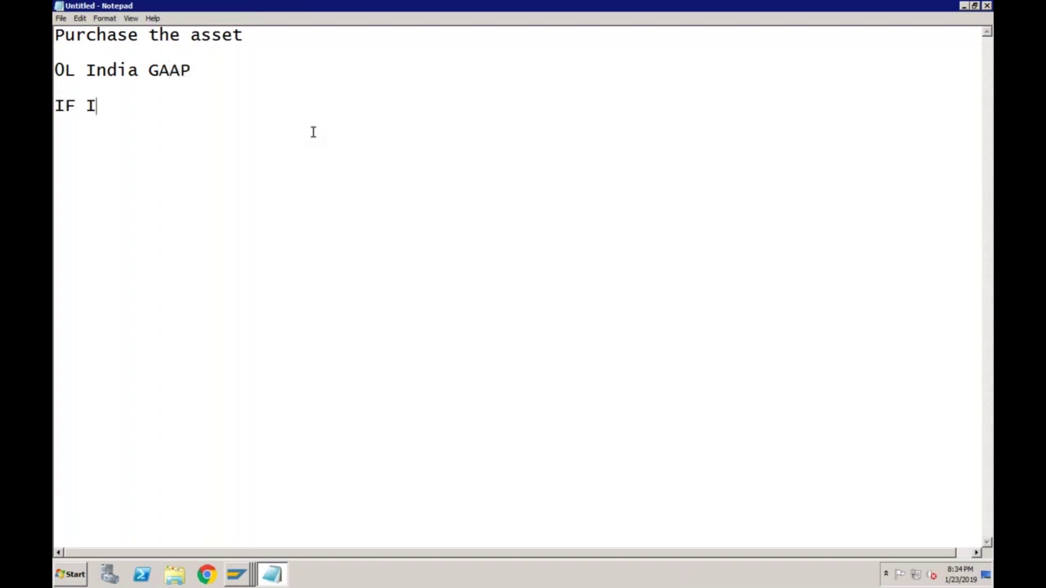
Append the value 10,000 after a colon to both the India GAAP and IFRS lines
left_click(214, 72)
type(":")
type("10,000")
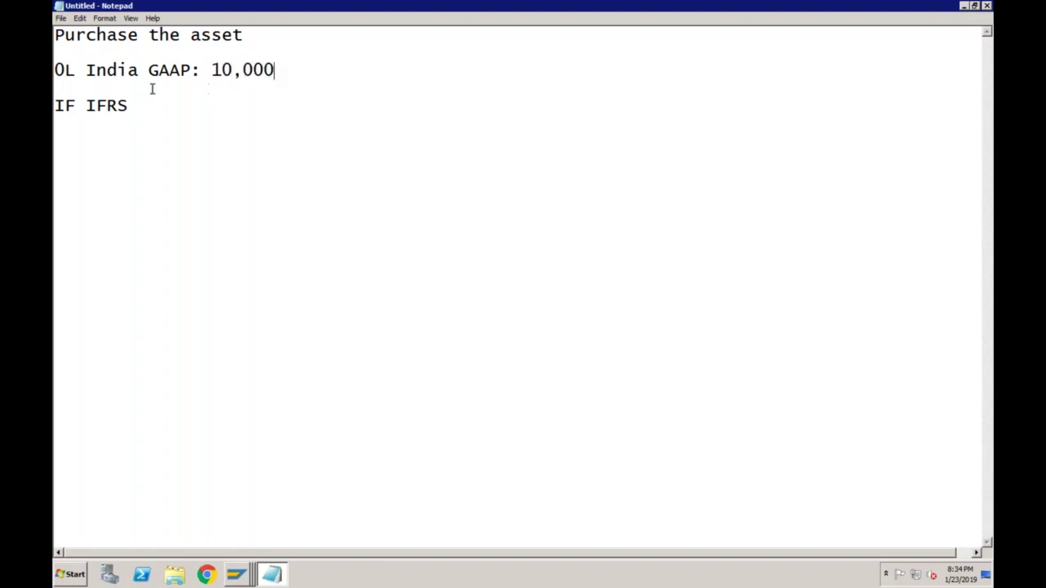
left_click(209, 107)
type(": 10,000")
Add the lines "COnsider a scenario" and "Cost of Asset is 10,000 plus there is a freight of 1000." below the ledger values
key("Return")
key("Return")
type("CO")
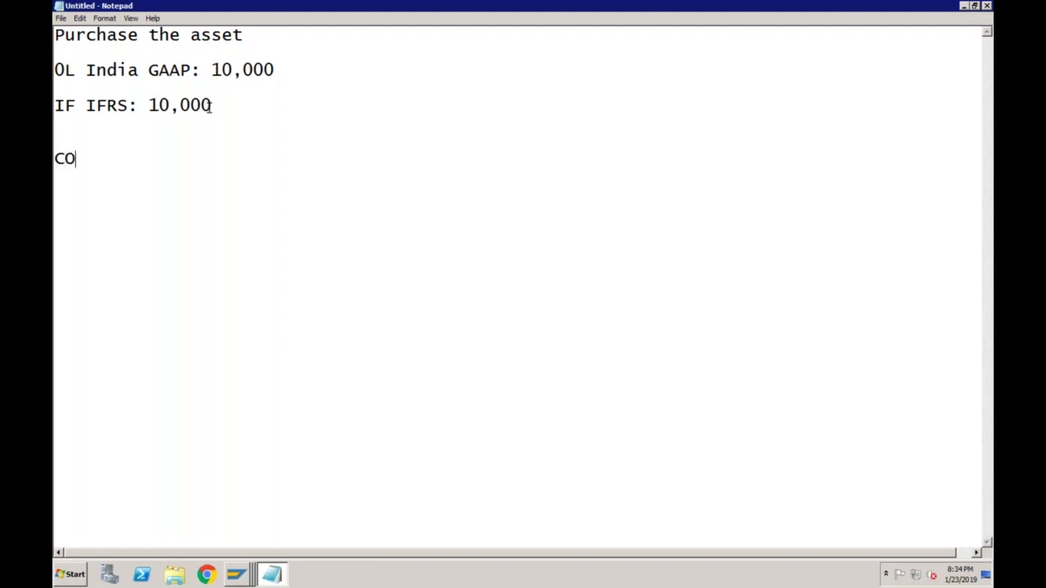
type("nsider a scenario")
key("Return")
type("Cost ")
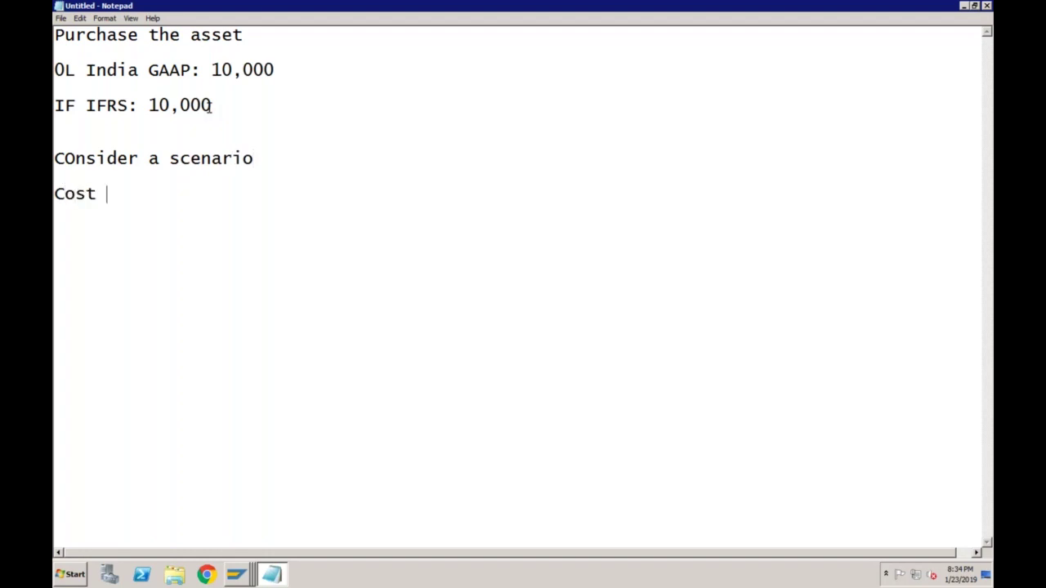
type("of Asset")
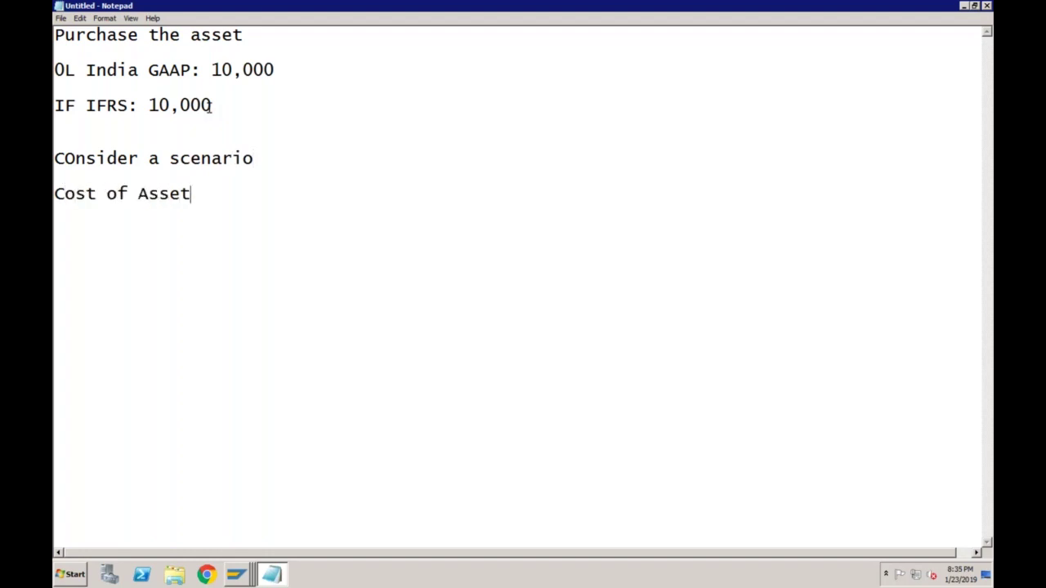
type(" is 10,00")
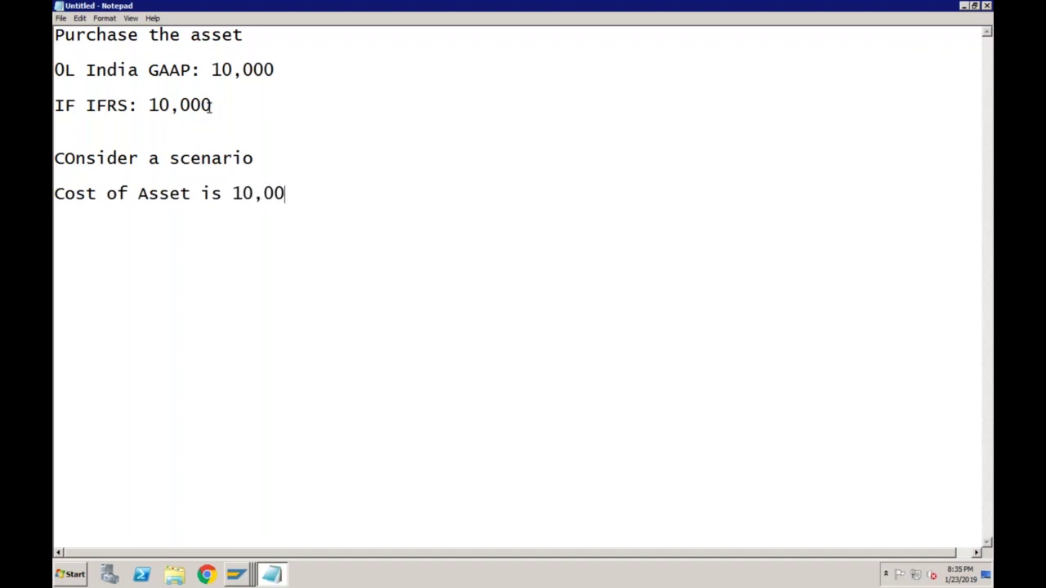
type("0 plus there is a ")
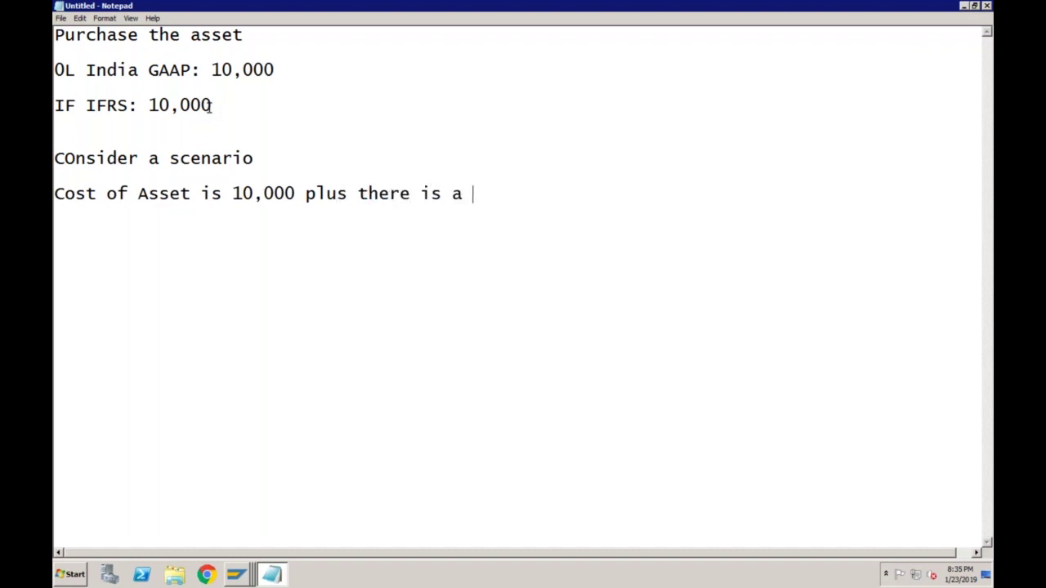
type("freight of 1000.")
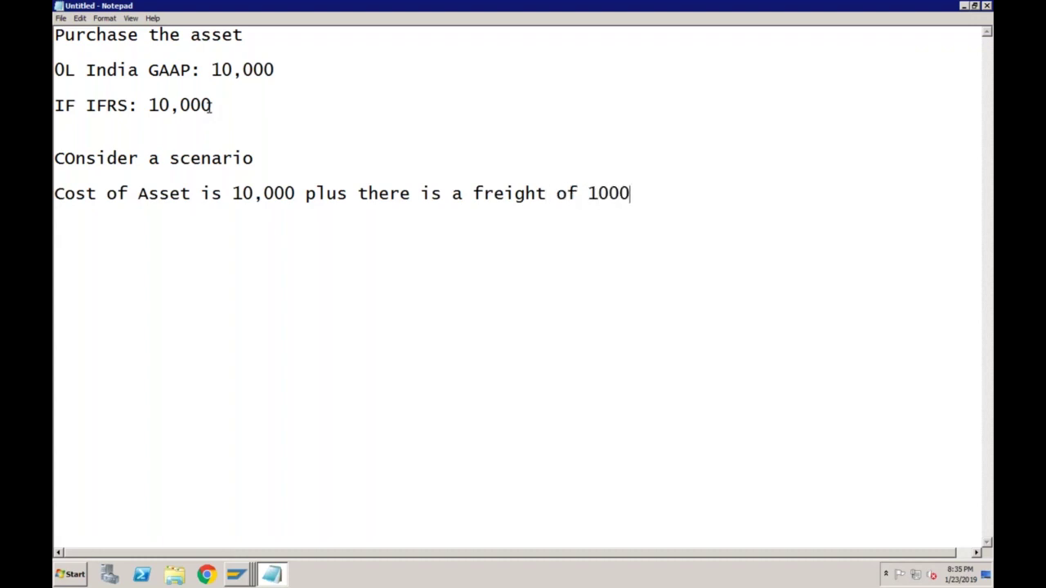
Add the question "Cost of Asset?" on its own line below the freight scenario
key("Return")
key("Return")
type("Cost of Asset")
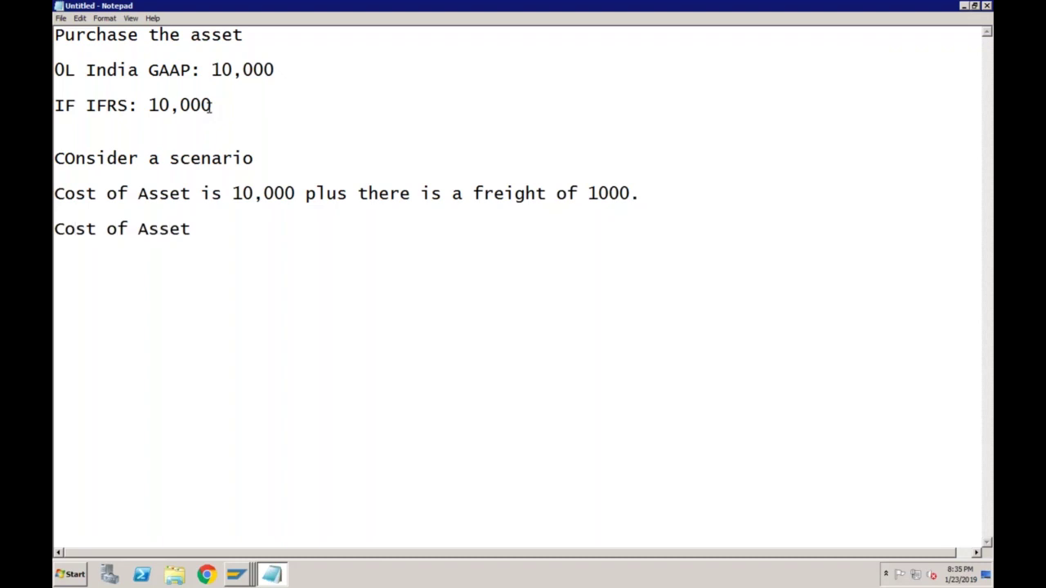
type(":")
key("BackSpace")
type("?")
key("Return")
key("Return")
left_click(216, 232)
left_click(620, 194)
left_click(216, 229)
Answer the question with the lines "India GAAP: 10,000" and "IFRS: 11,000"
key("Return")
key("Return")
type("India ")
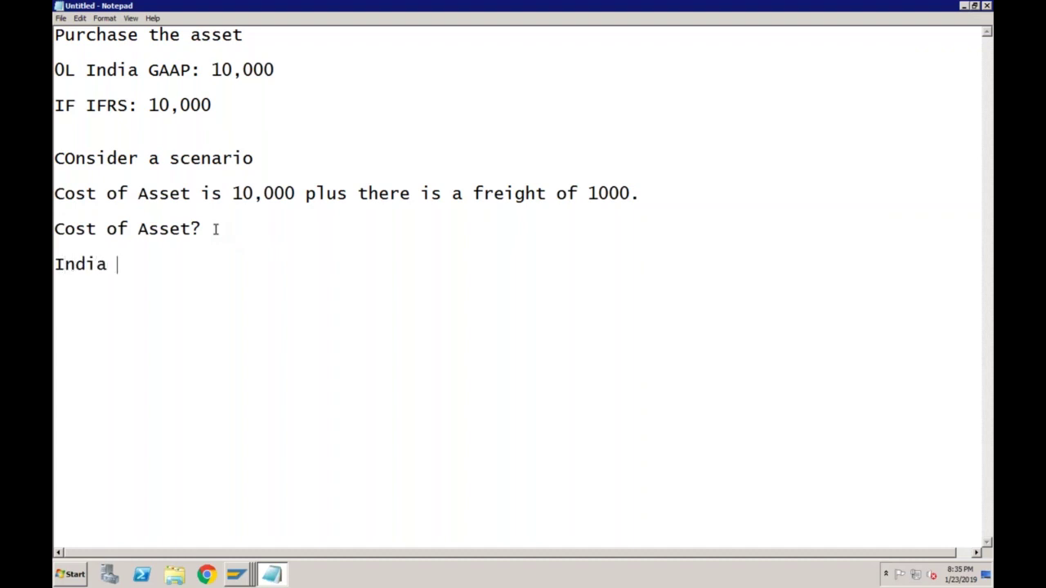
type("GAAP: 10,000")
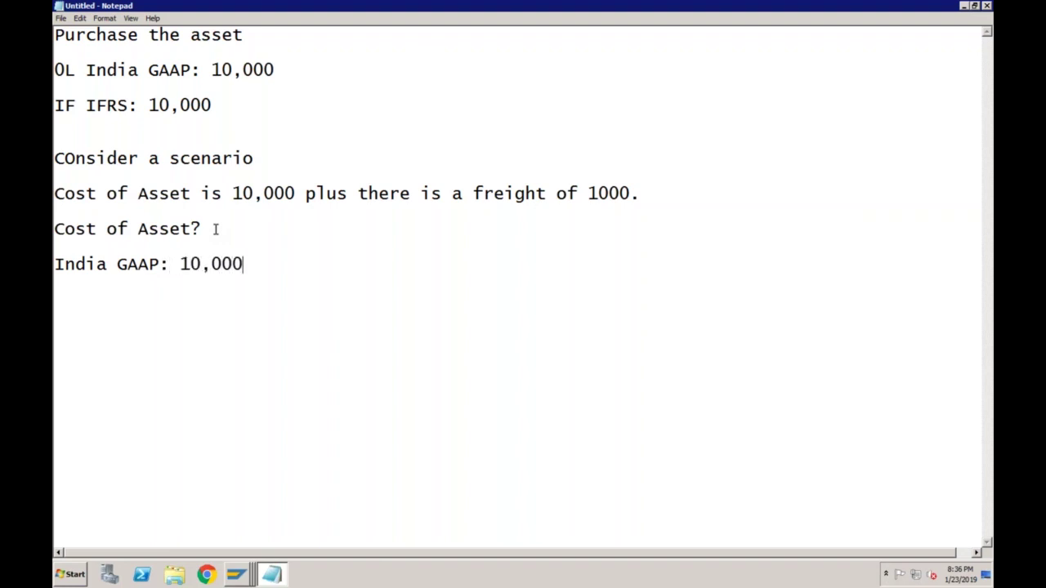
key("Return")
key("Return")
type("IFRS")
key("BackSpace")
type(": 11,000")
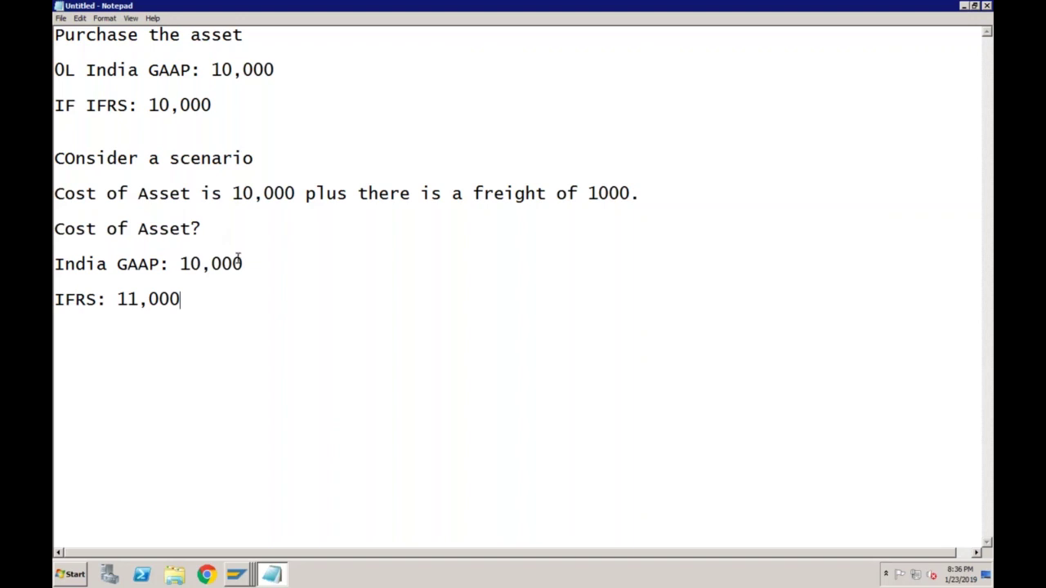
Switch to the SAP Asset Explorer for asset 3002 and show the posted values of depreciation area 02 IFRS
left_click(236, 576)
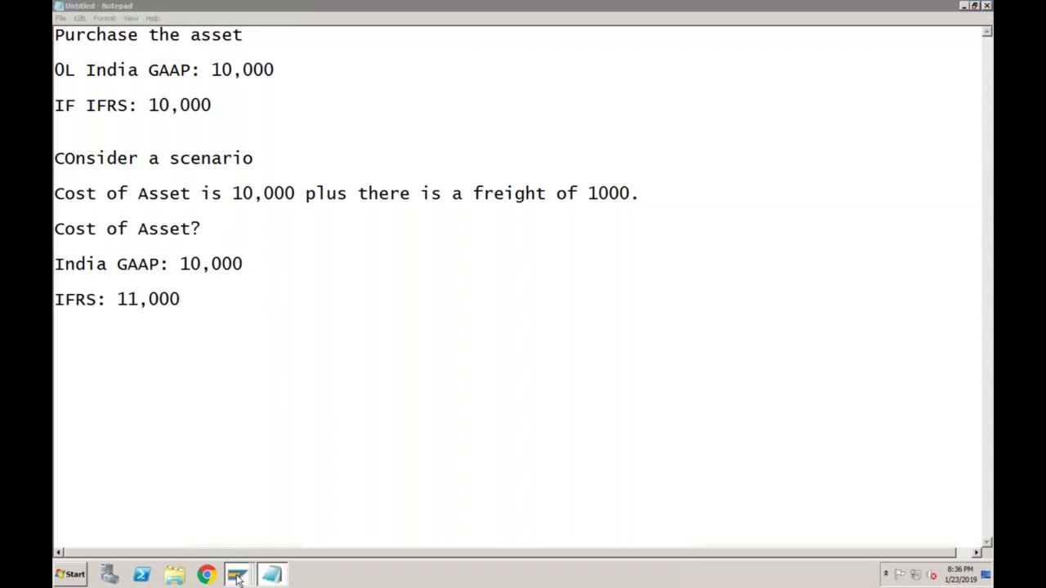
key("Escape")
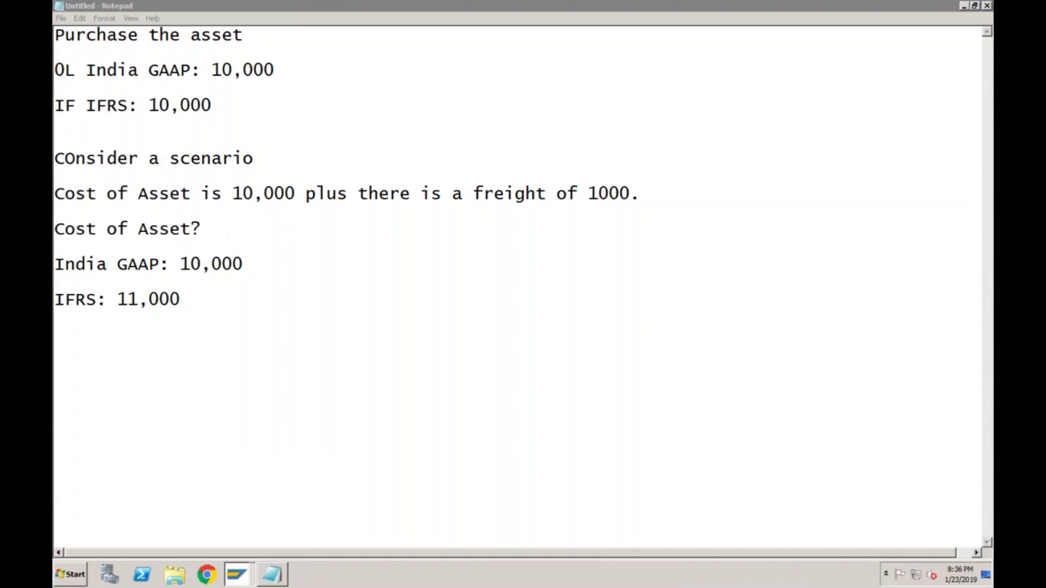
key("alt+Tab")
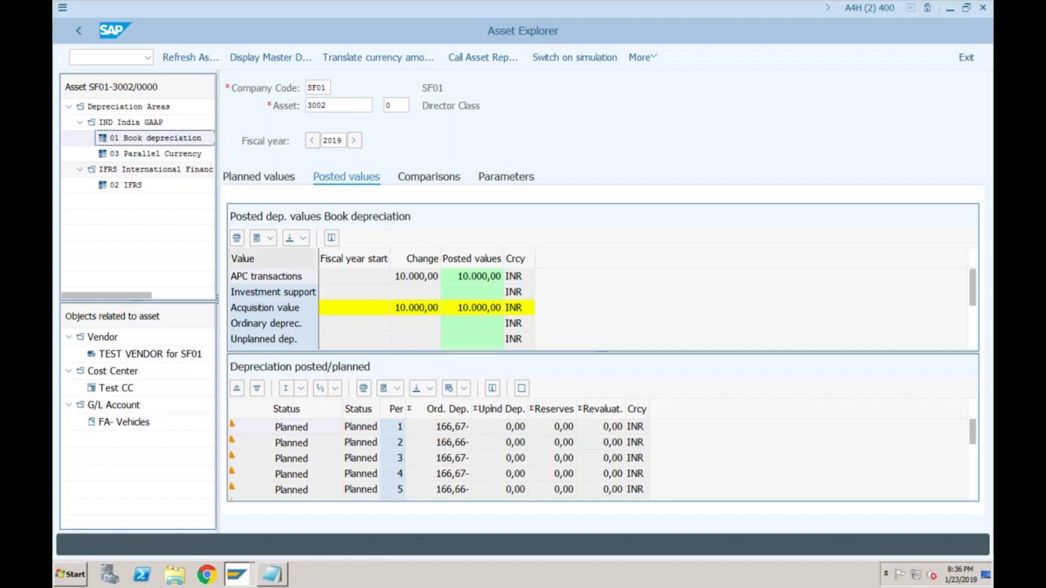
left_click(126, 185)
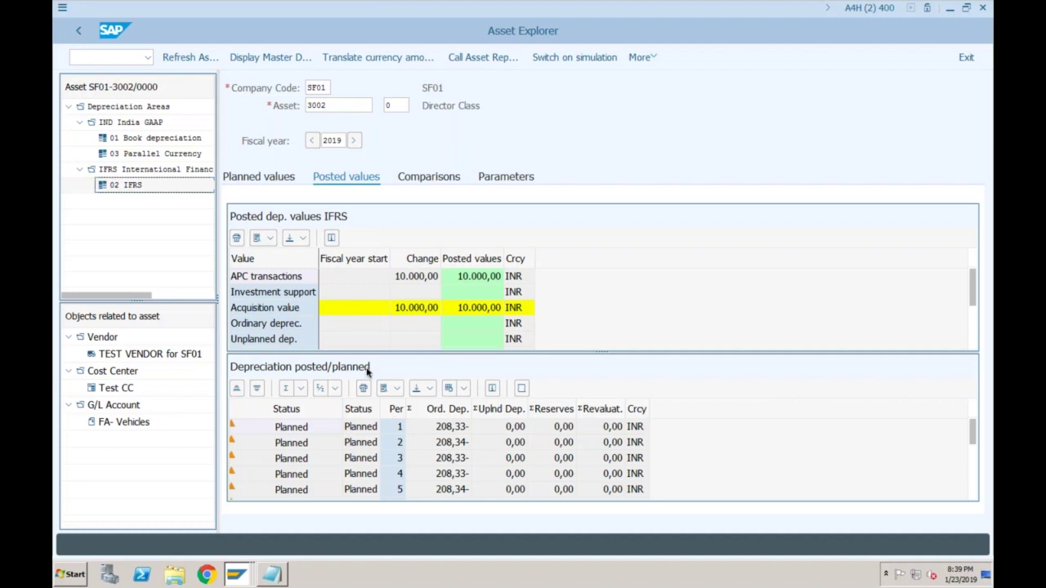
Switch to the G/L account display session and start transaction F-90 for an asset acquisition from a vendor
mouse_move(245, 582)
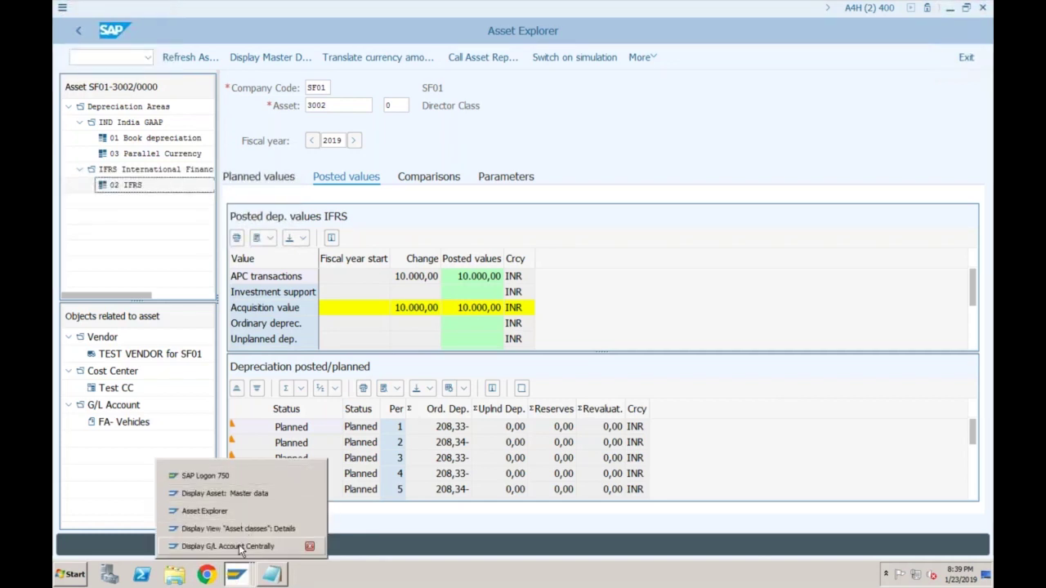
left_click(239, 546)
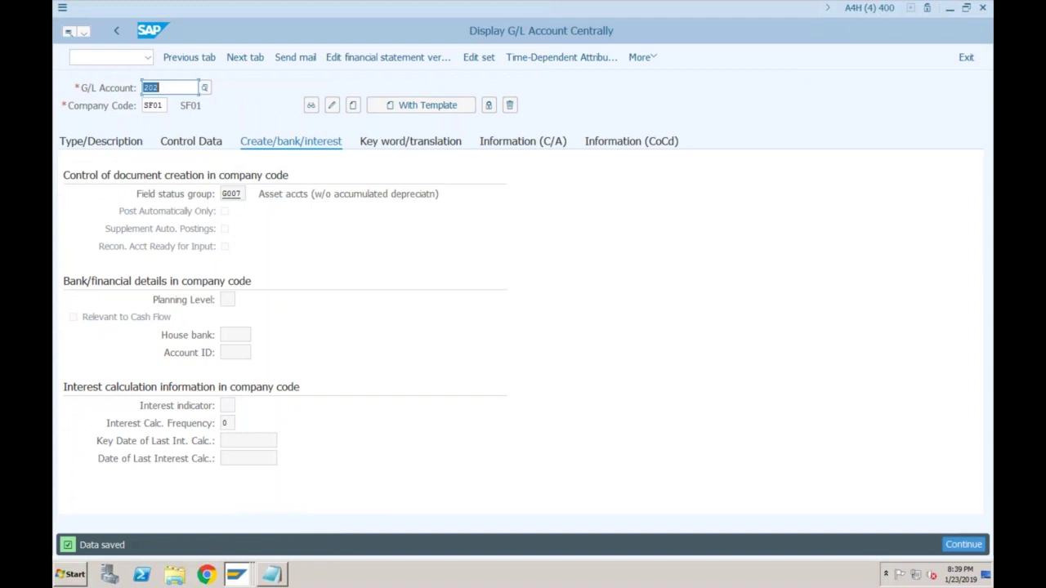
left_click(117, 60)
type("/nf-90")
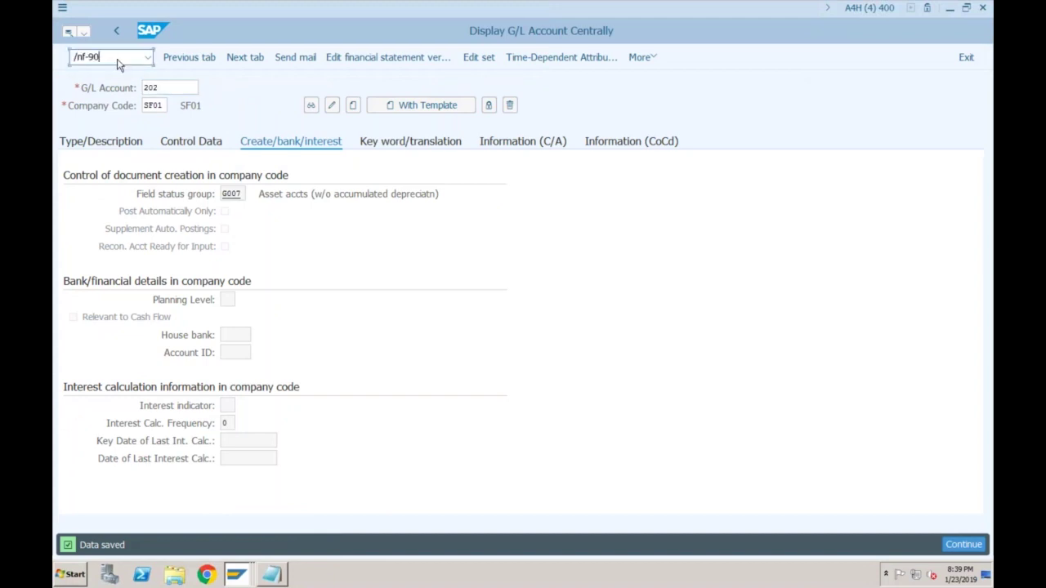
key("Return")
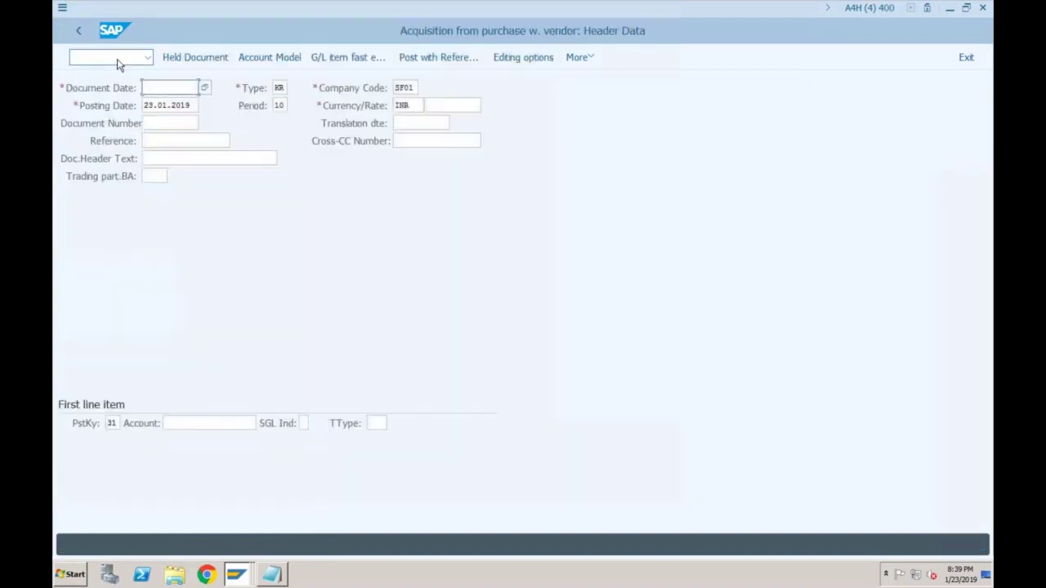
Set both the document date and the posting date of the acquisition to 01.04.2019
left_click(167, 90)
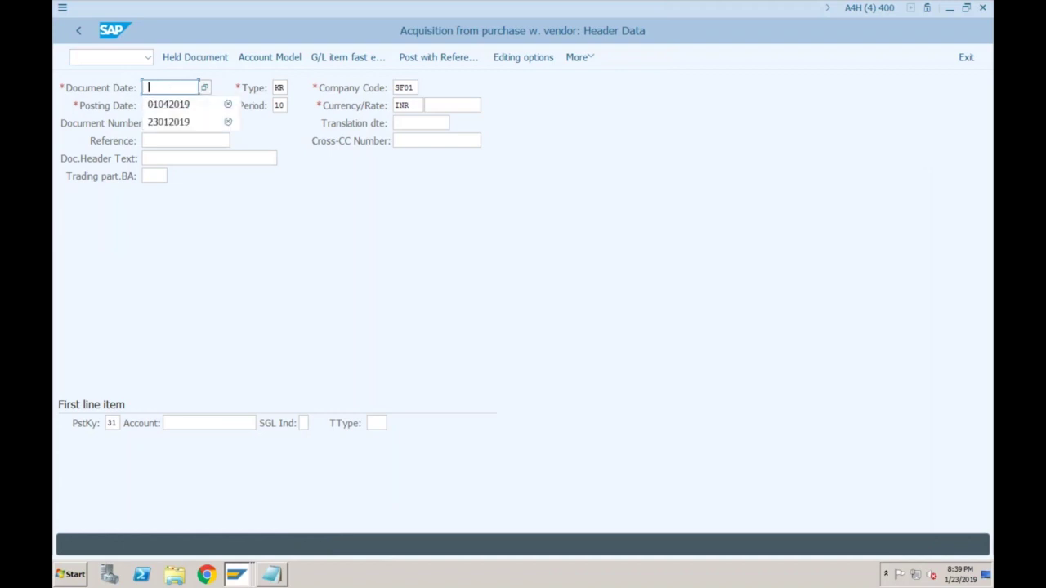
left_click(158, 104)
key("Tab")
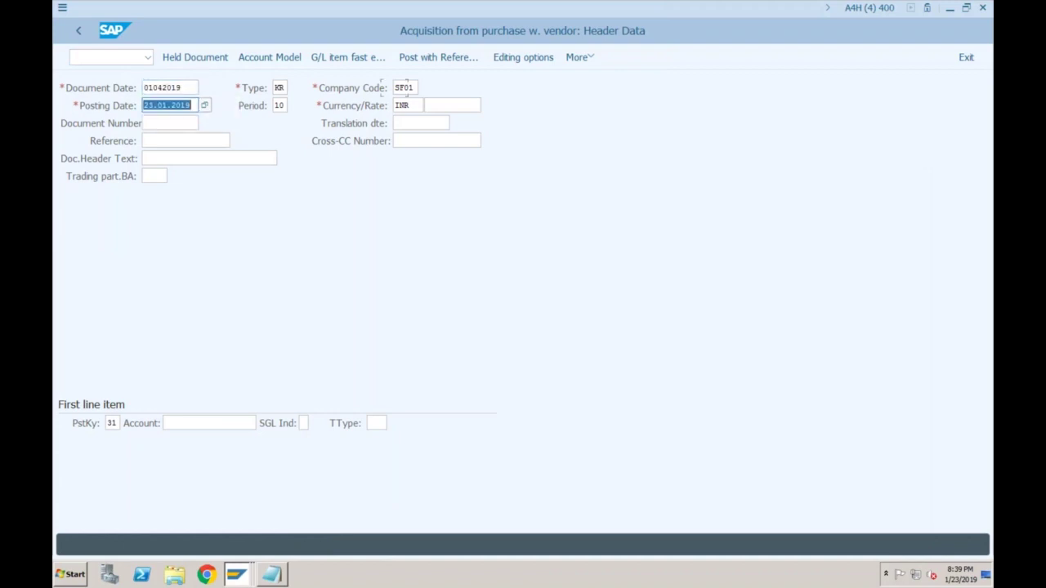
key("BackSpace")
left_click(160, 120)
Enter the SF01 test vendor as the first line item's account, set the reference to Test1 and continue to the vendor item
left_click(196, 421)
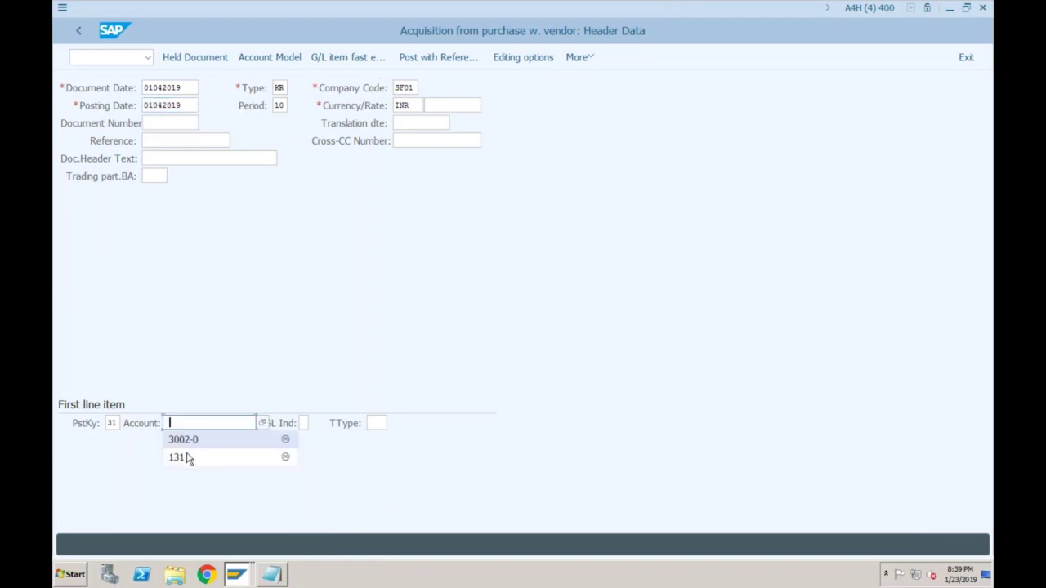
left_click(178, 458)
key("Return")
key("Return")
left_click(167, 140)
left_click(161, 158)
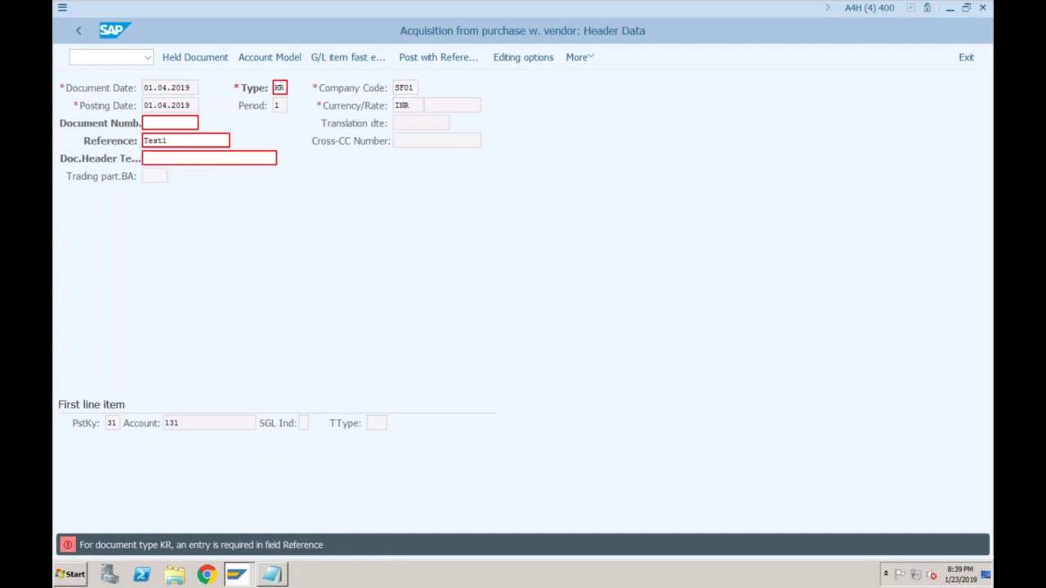
key("Return")
Set the vendor item amount to 10000 INR and prepare the next line with posting key 70 and asset 3002-0, listing the available transaction types
type("10000")
left_click(112, 371)
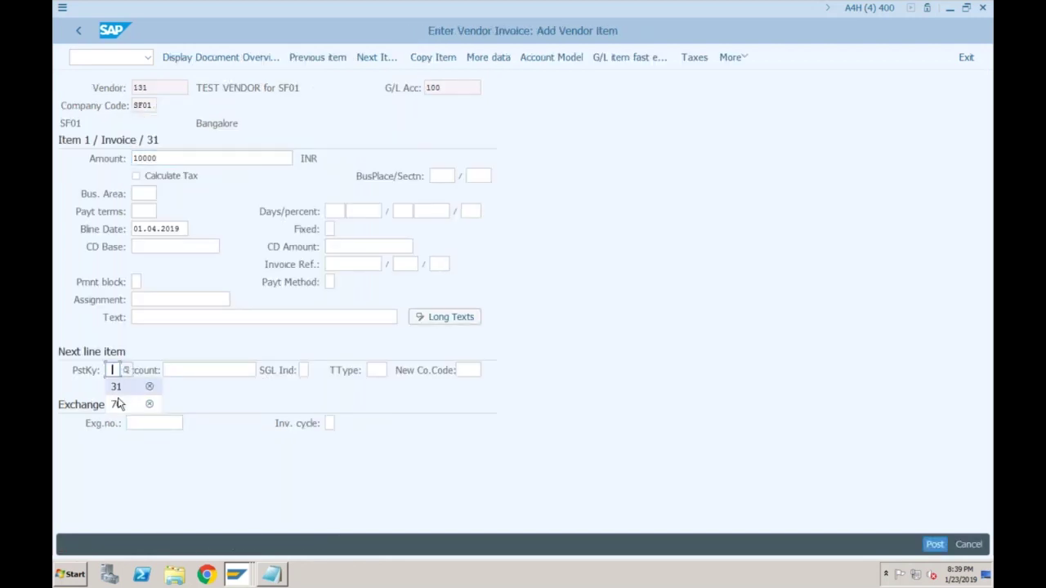
left_click(117, 404)
left_click(191, 373)
type("3002-0")
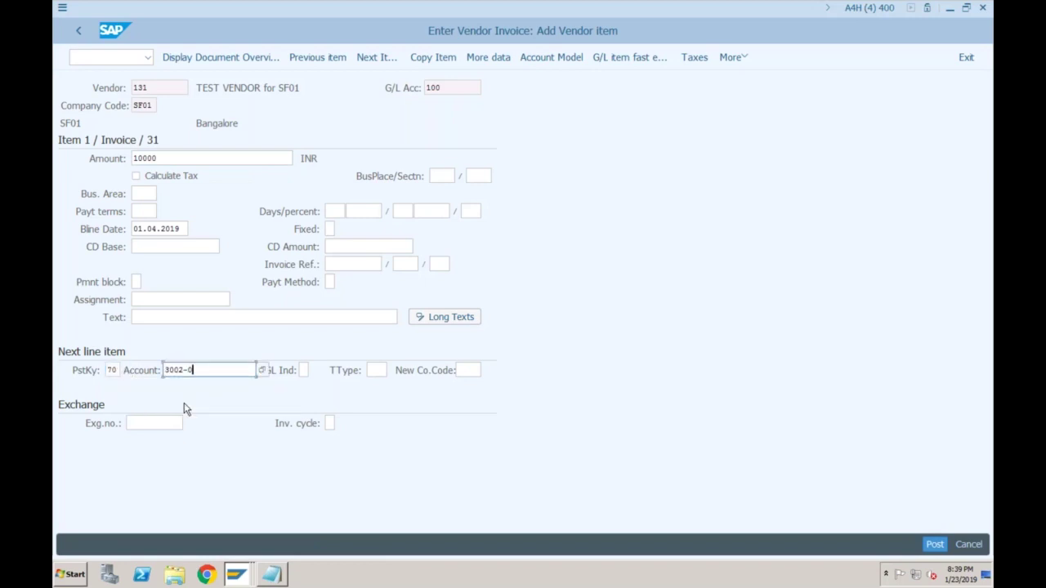
left_click(370, 371)
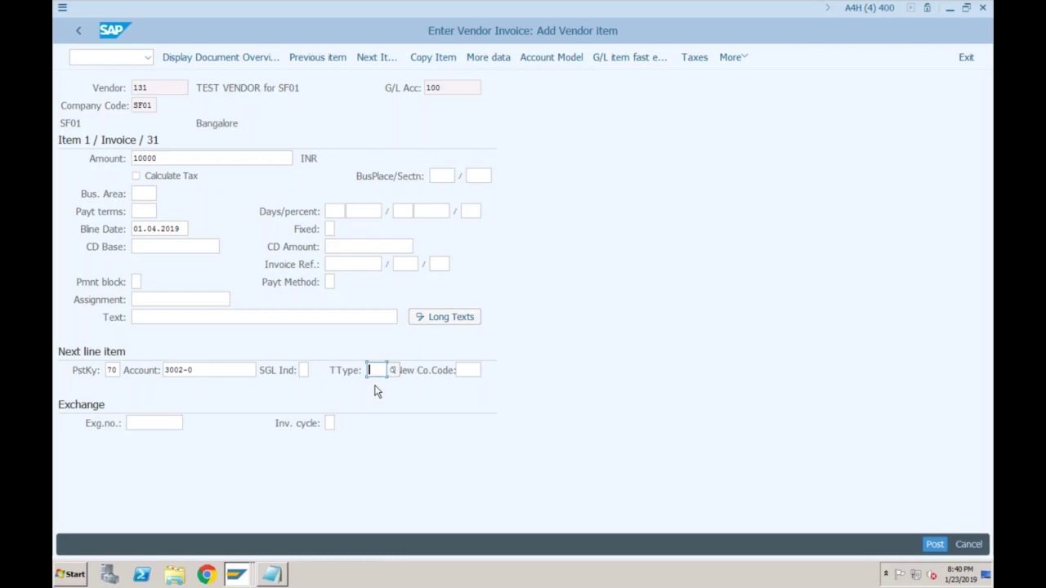
key("Return")
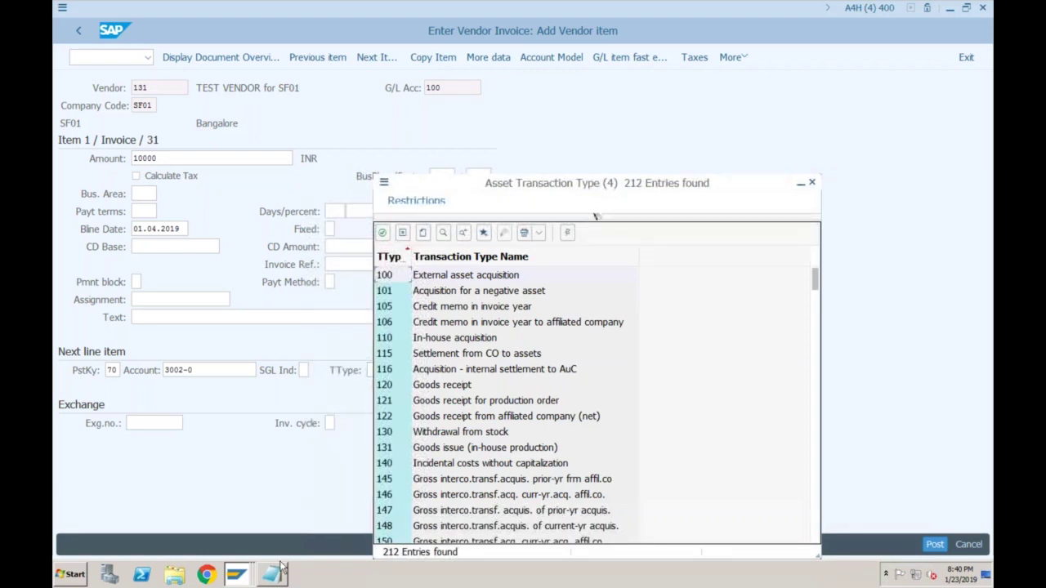
Switch to the Asset Explorer session and open the customizing IMG with transaction SPRO in a new session
left_click(238, 576)
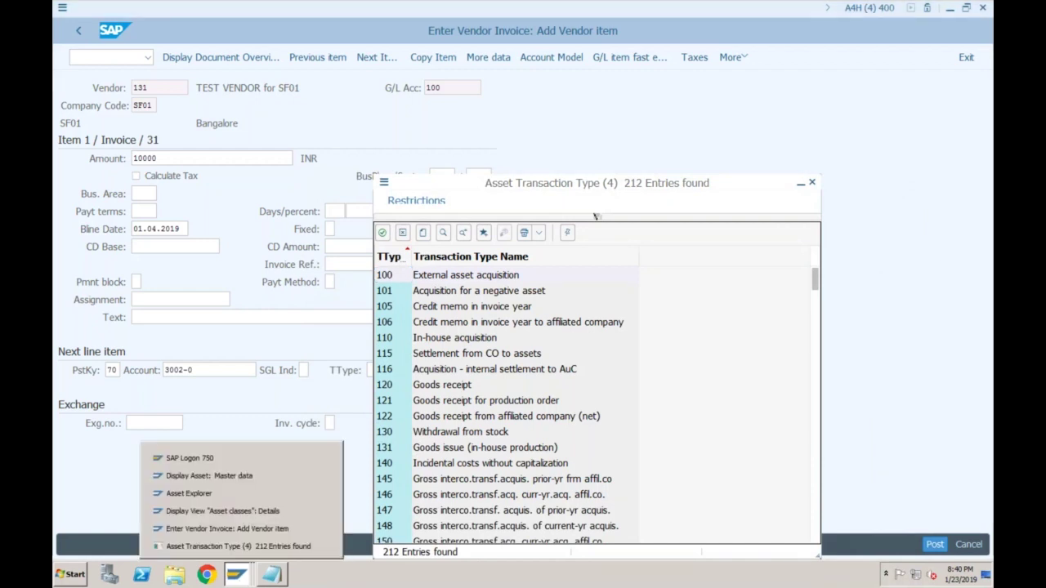
left_click(189, 494)
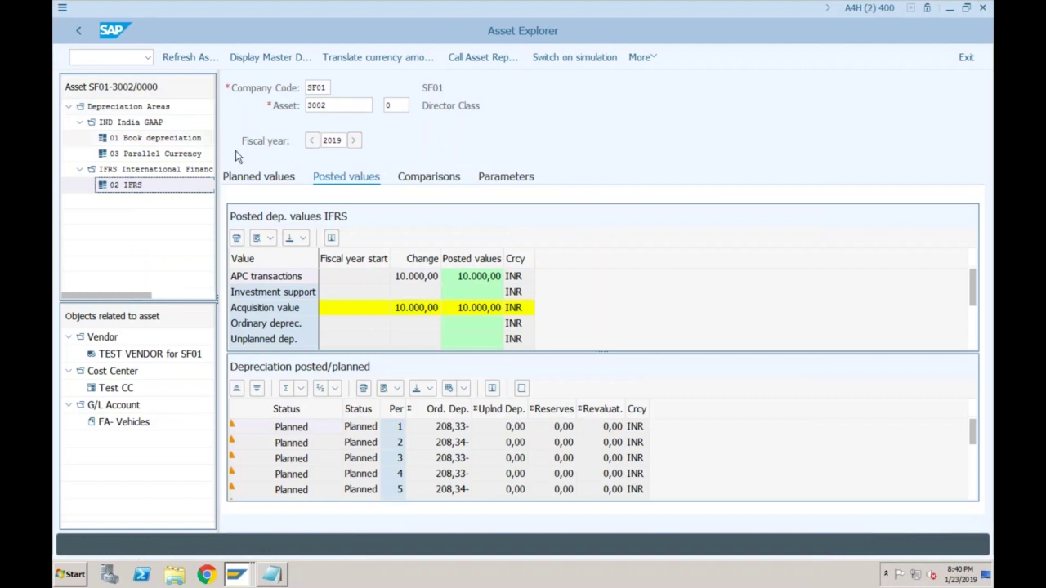
key("F3")
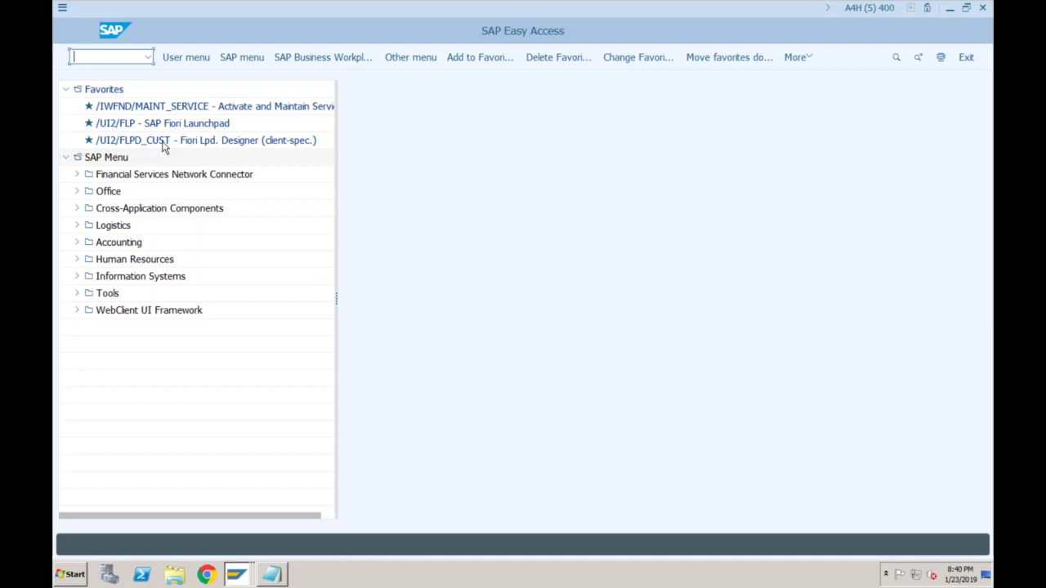
type("spro")
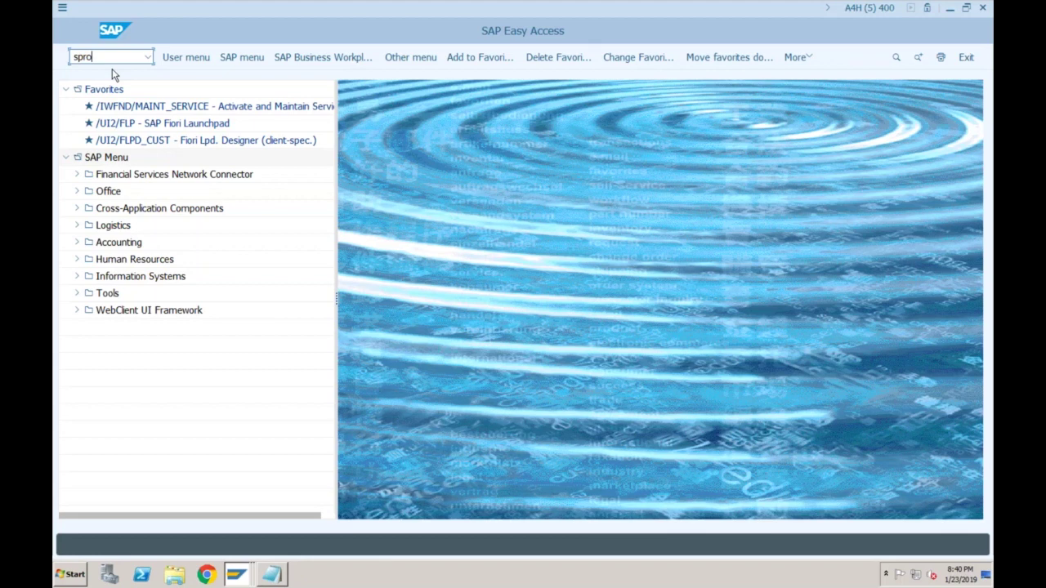
key("Return")
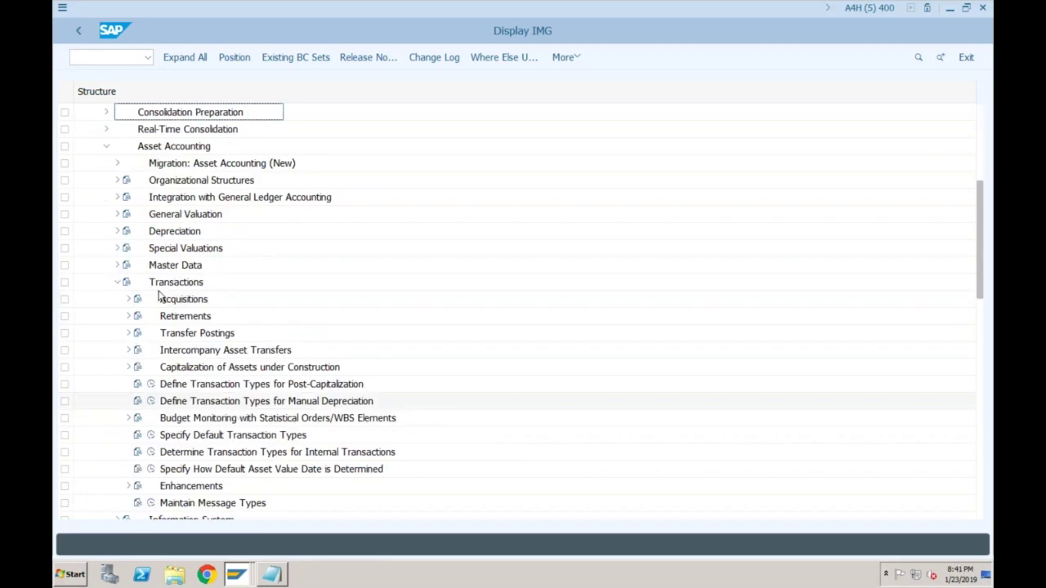
In the Asset Accounting customizing, find the acquisition transactions and open Define Transaction Types for Acquisitions to review the available types
left_click(118, 282)
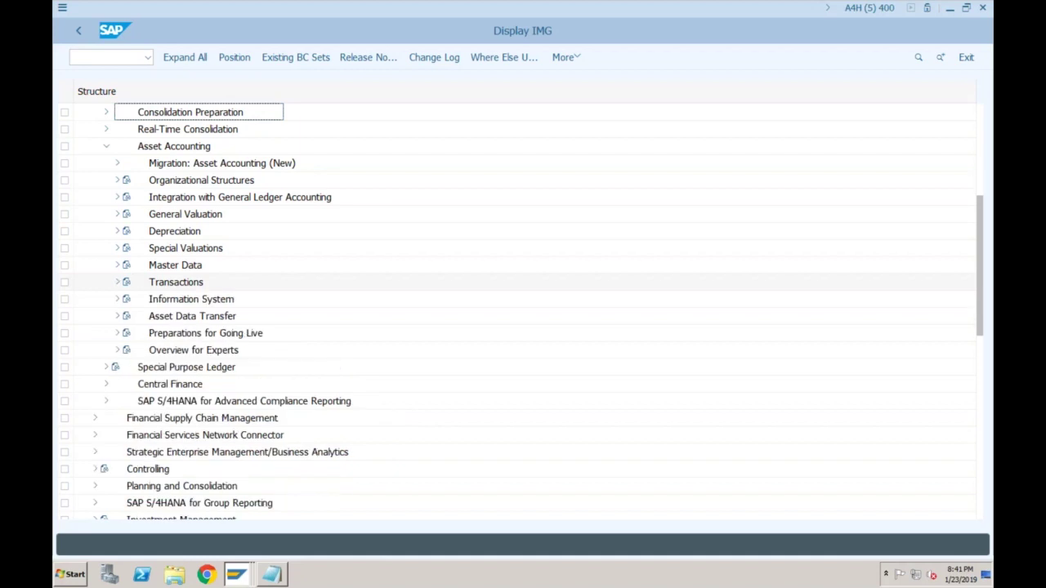
left_click(117, 214)
left_click(127, 248)
left_click(128, 249)
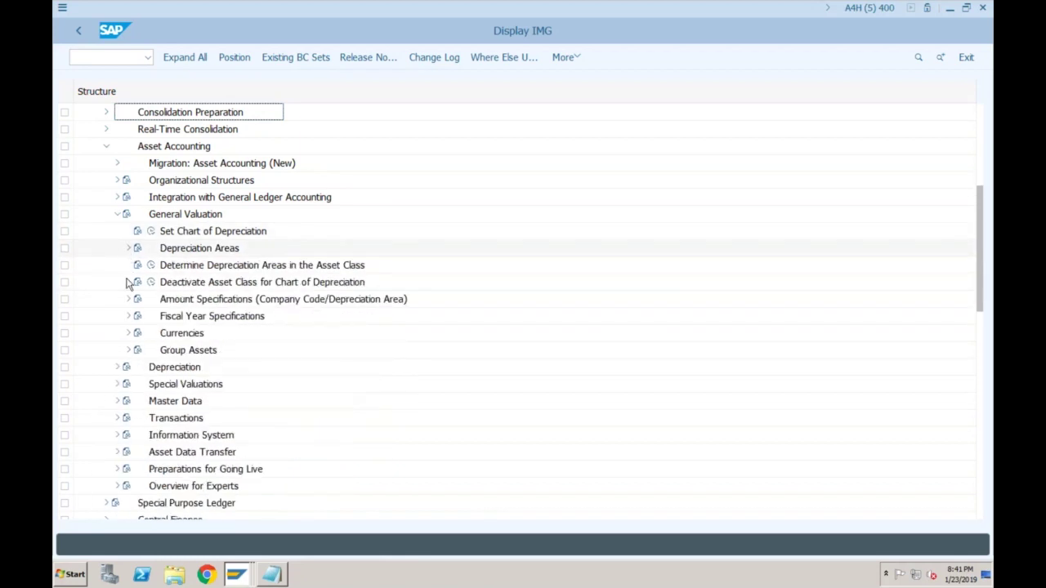
left_click(117, 214)
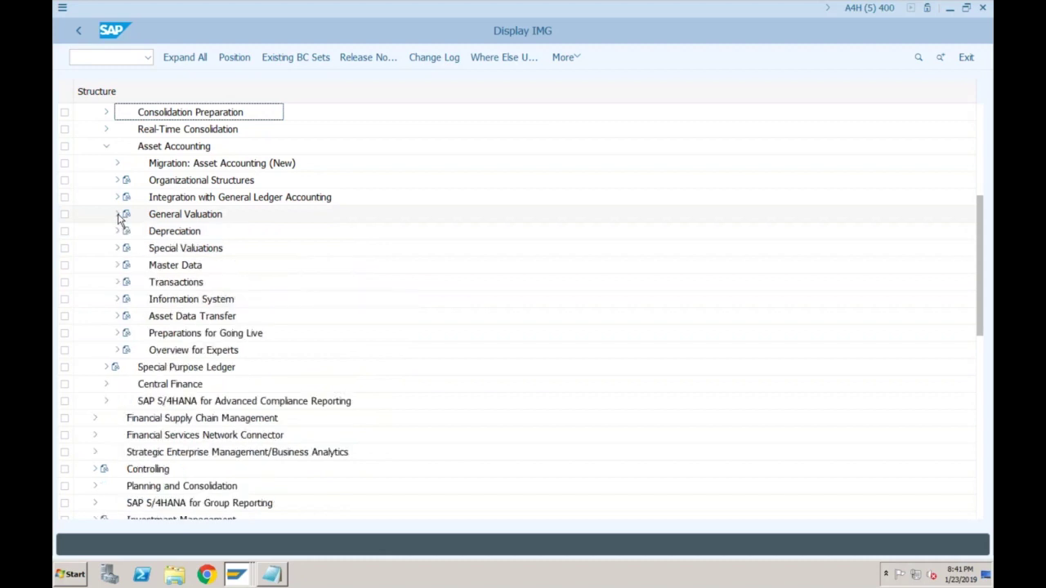
left_click(118, 282)
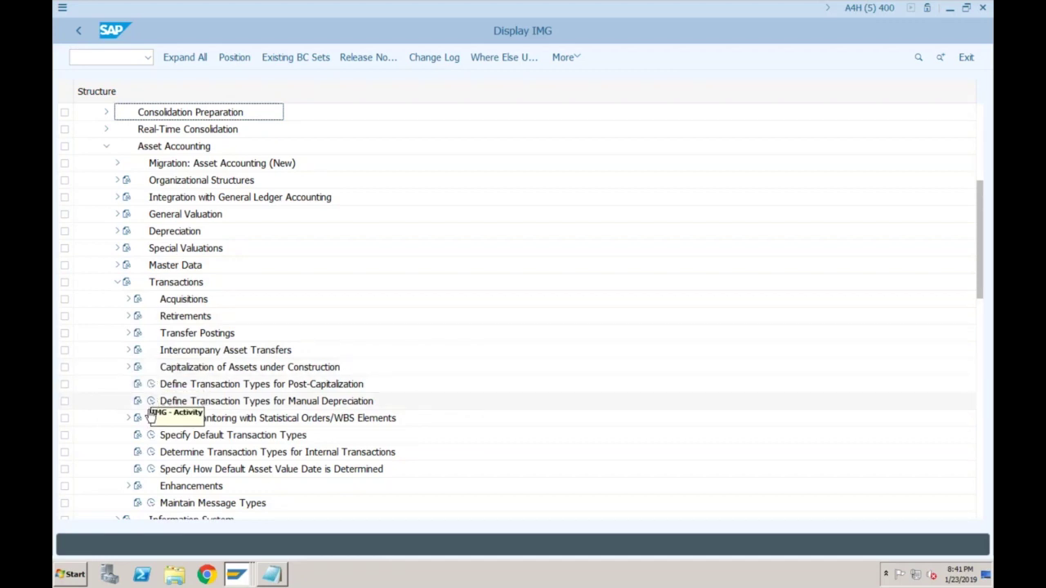
left_click(128, 300)
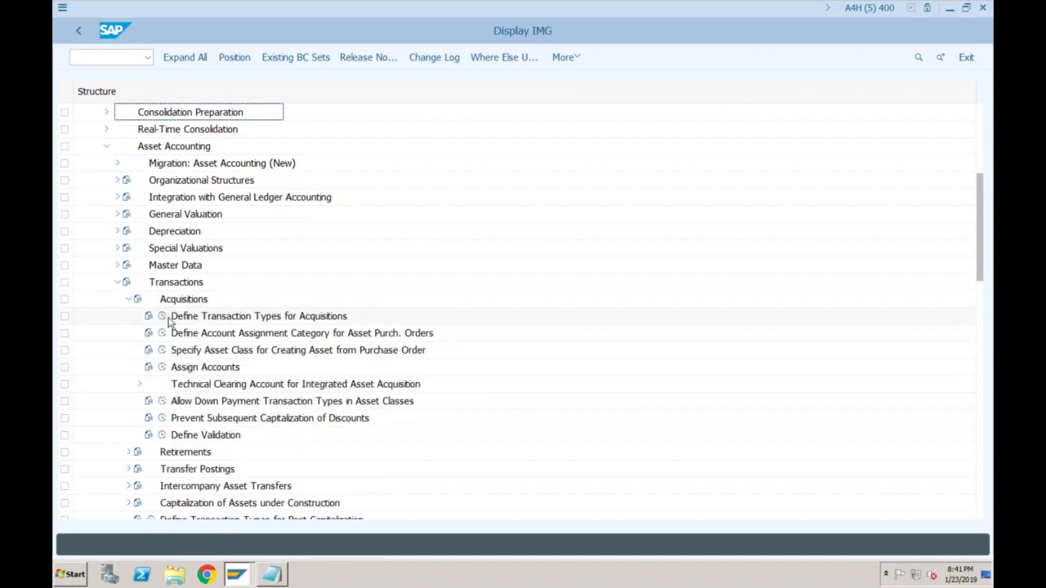
left_click(164, 319)
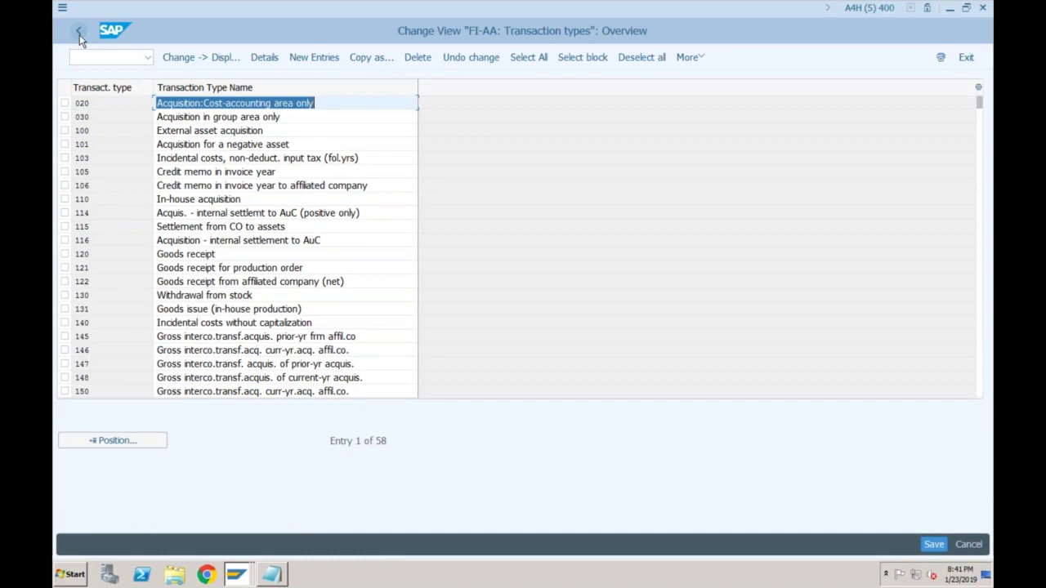
Leave the transaction type customizing, return to the vendor invoice session and dismiss its transaction type list
left_click(80, 34)
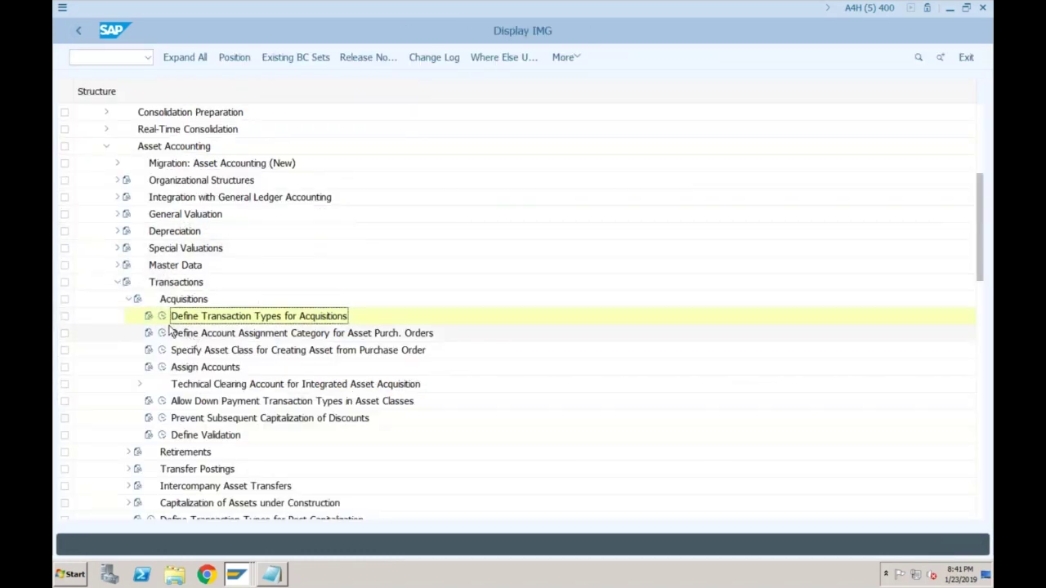
left_click(127, 299)
left_click(118, 282)
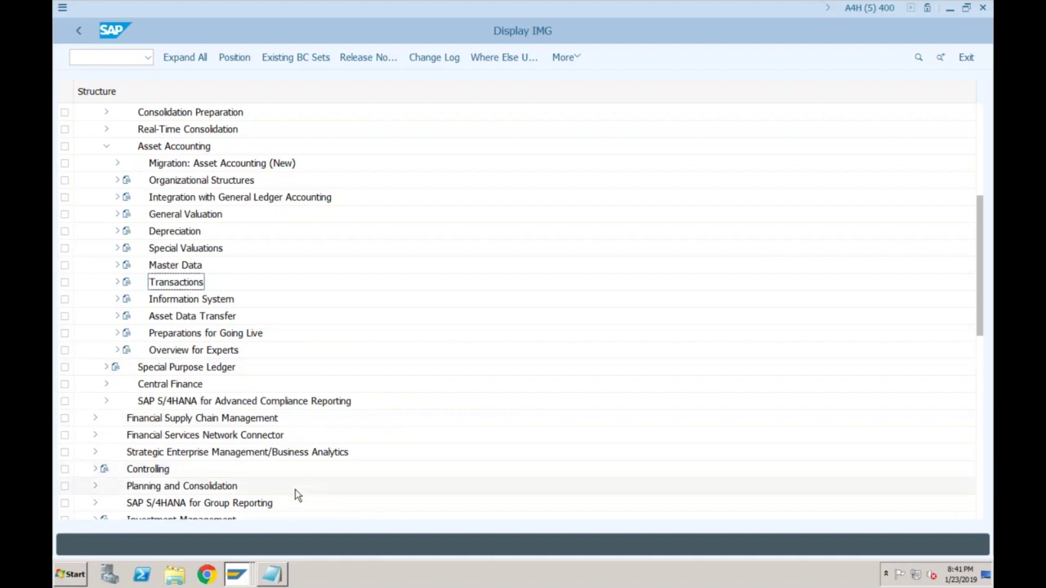
mouse_move(243, 576)
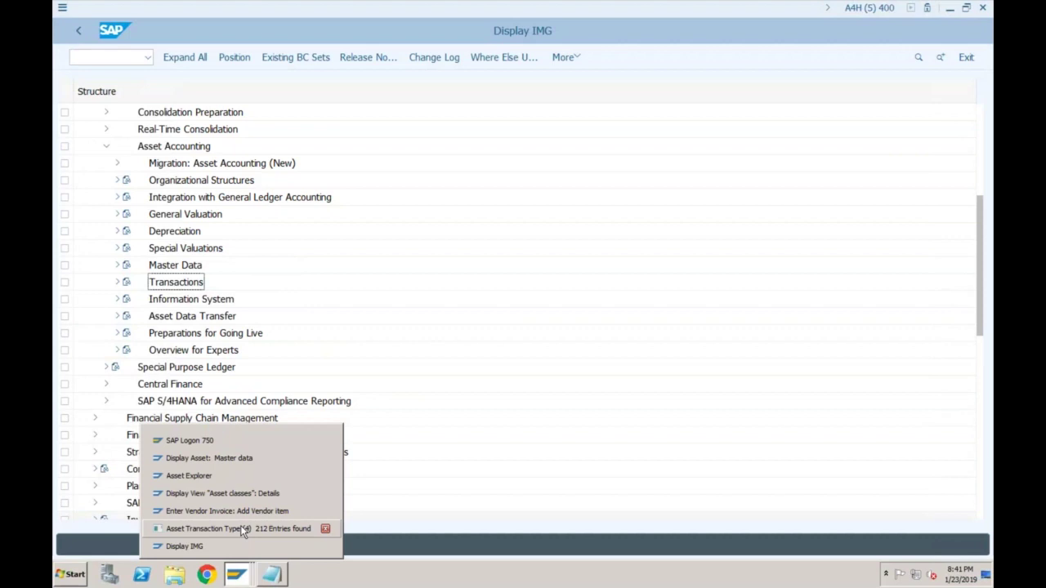
left_click(243, 529)
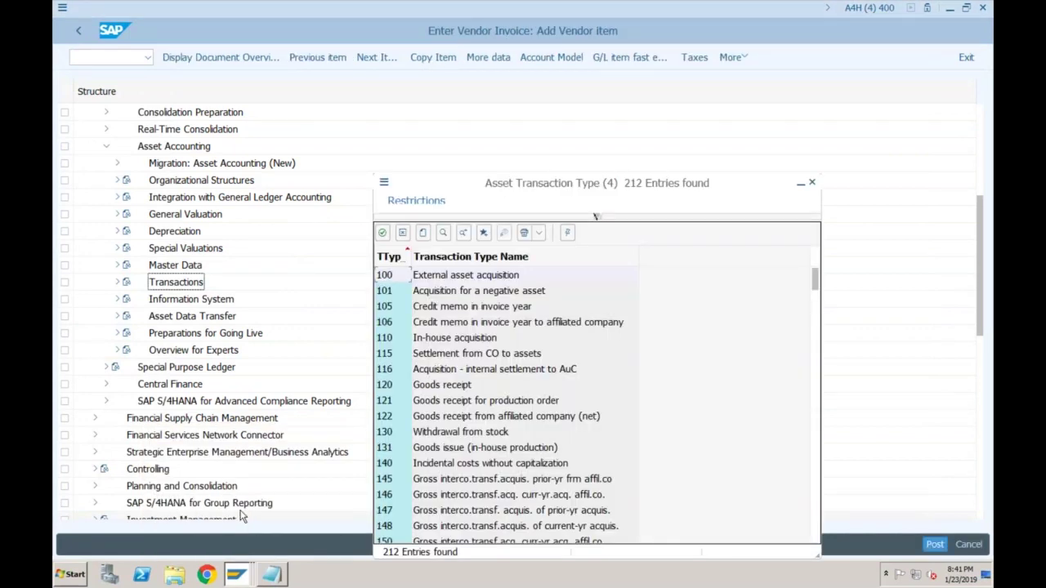
left_click_drag(640, 190, 457, 190)
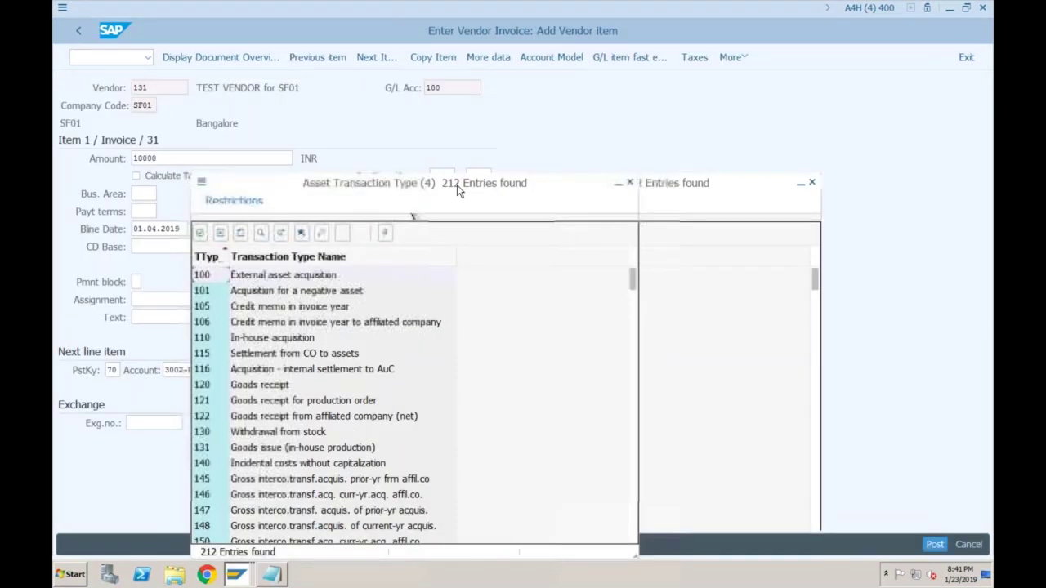
left_click(627, 183)
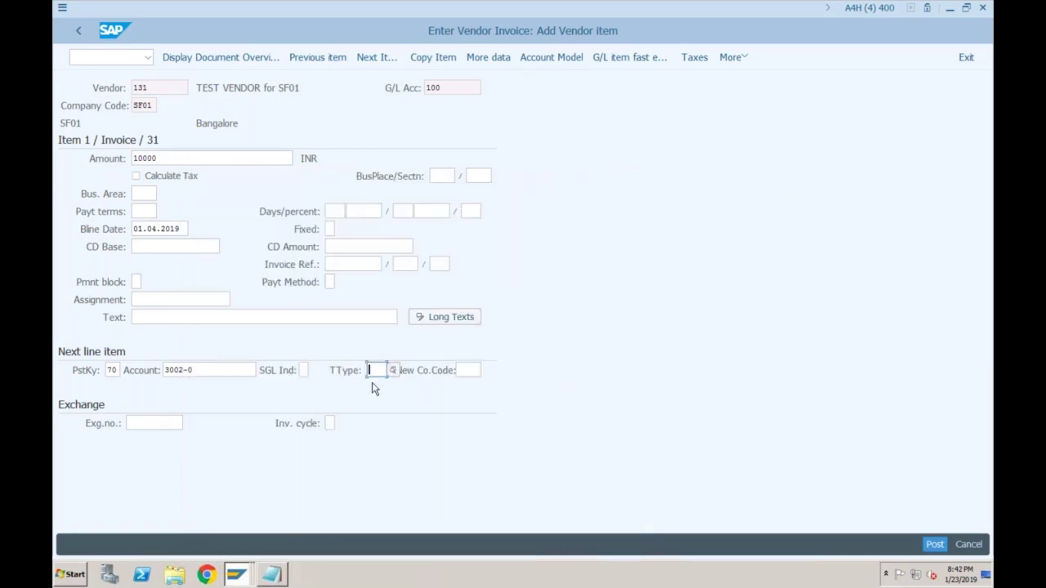
left_click(118, 61)
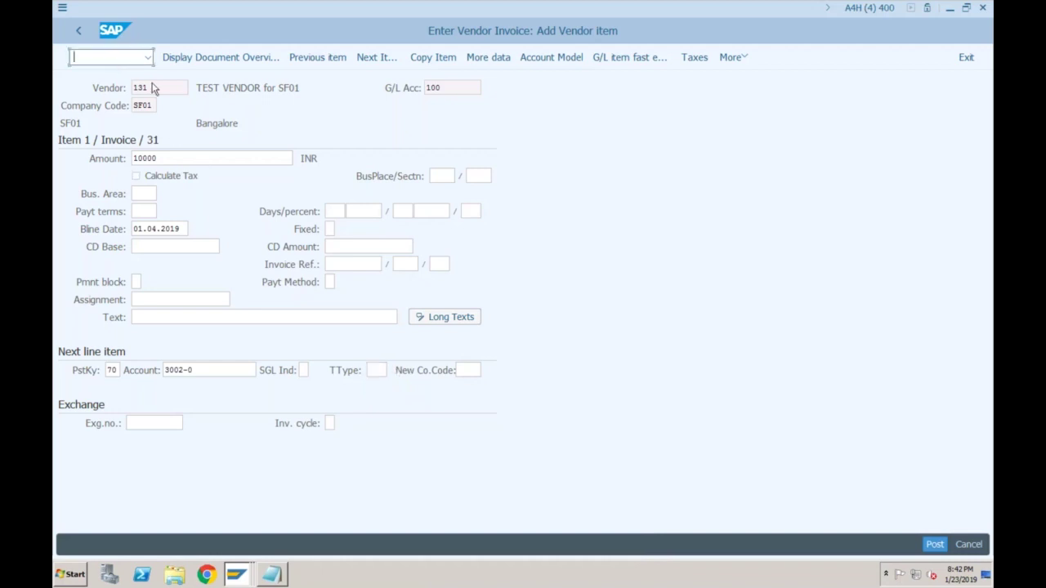
type("/nab01")
key("Return")
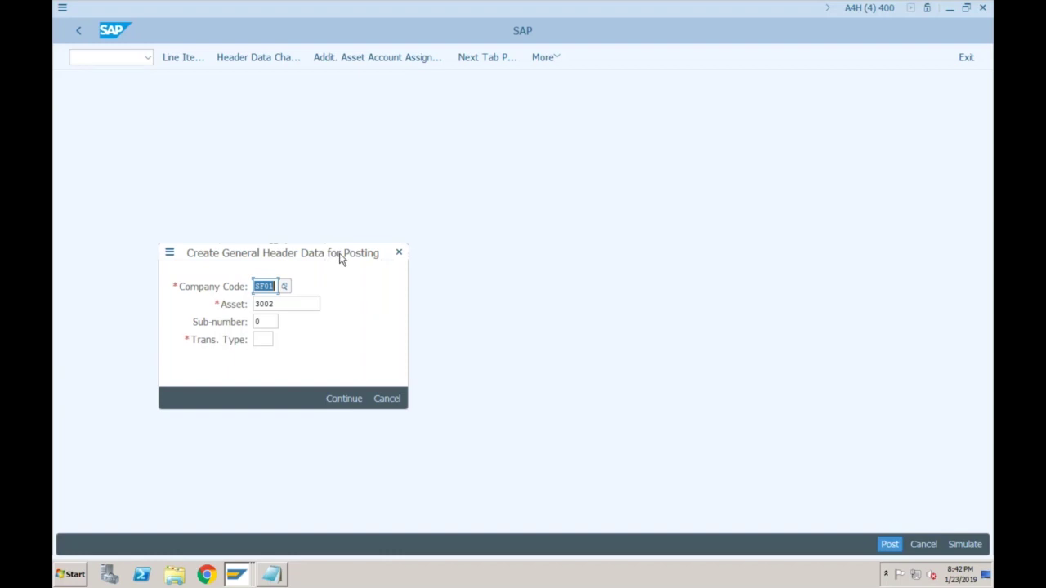
left_click(260, 342)
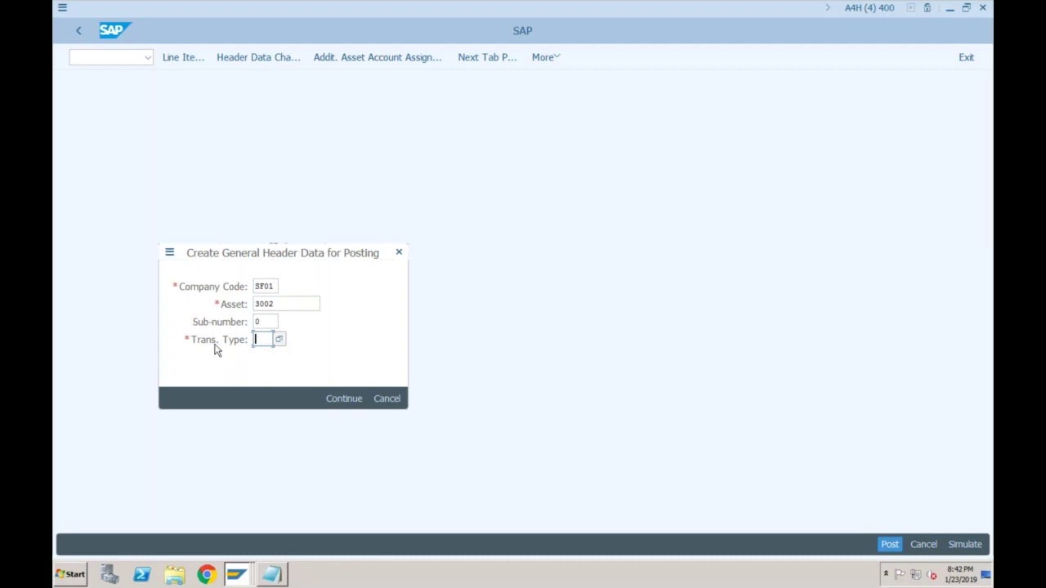
left_click(399, 253)
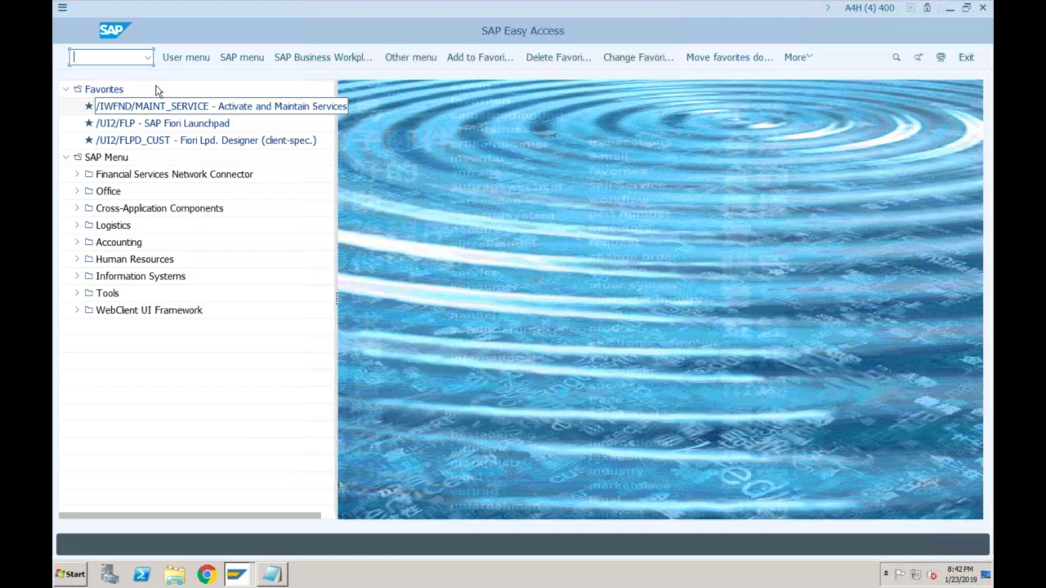
Start transaction AB01 for asset 3002, sub-number 0, in company code SF01 with transaction type 100
type("ab01")
key("Return")
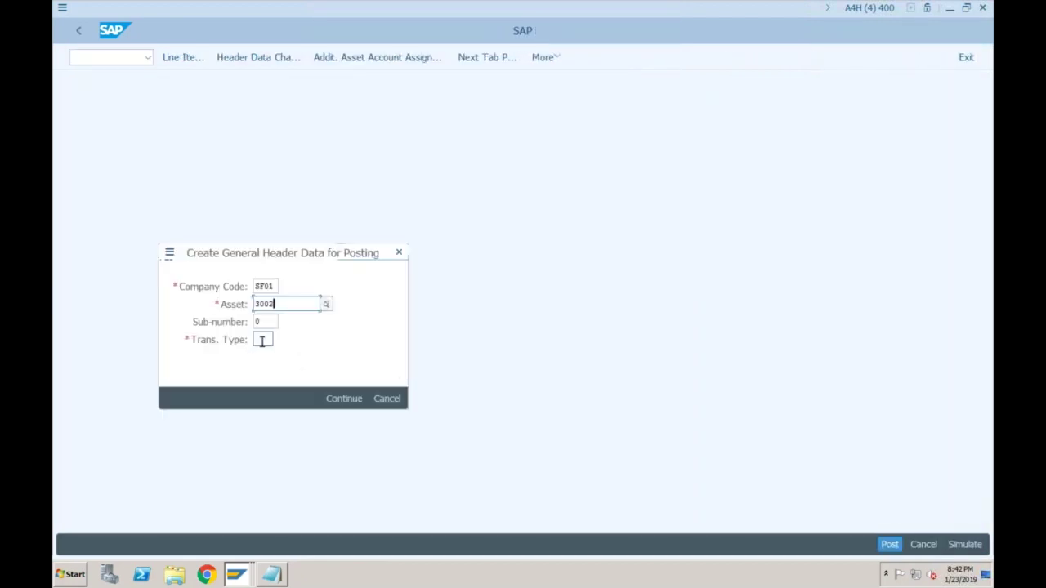
left_click(260, 339)
type("100")
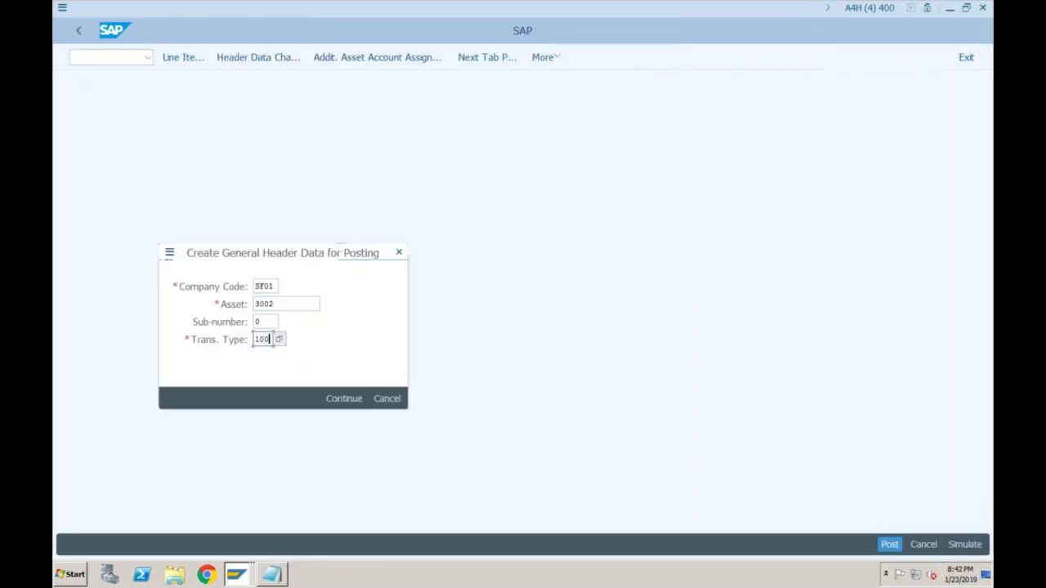
key("Return")
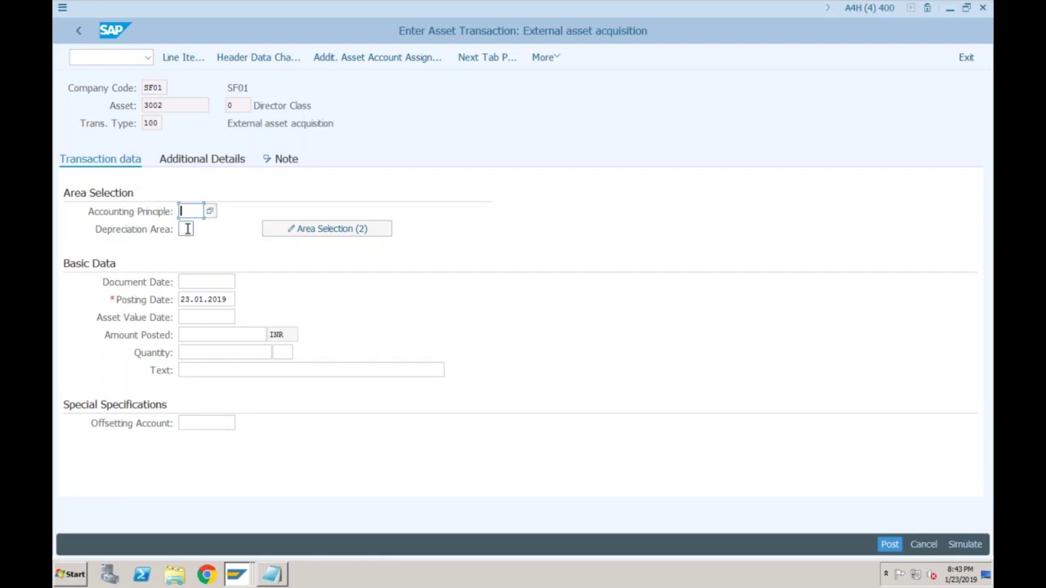
Restrict the asset acquisition to the IFRS accounting principle
key("F4")
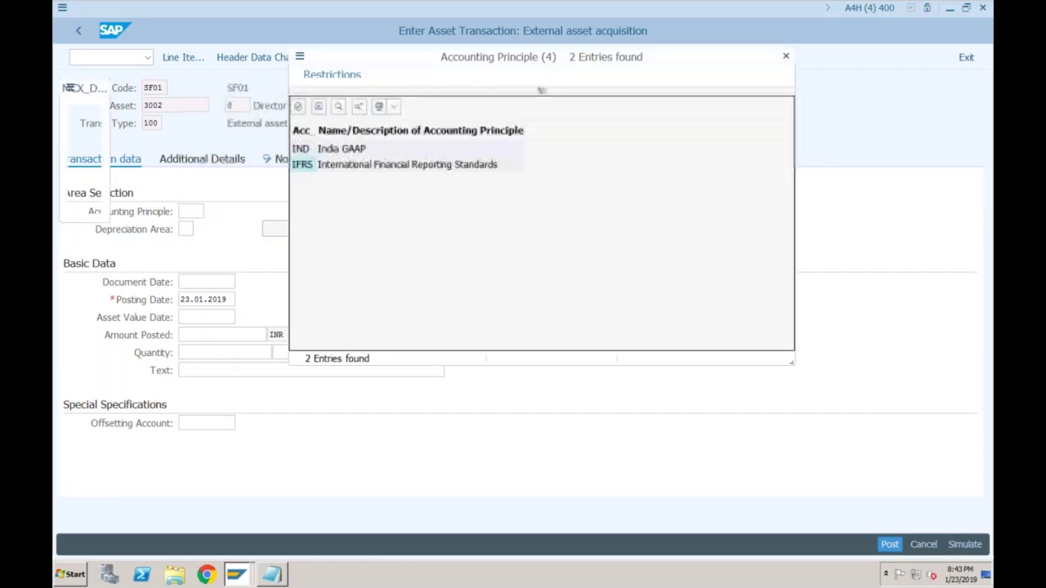
left_click(315, 163)
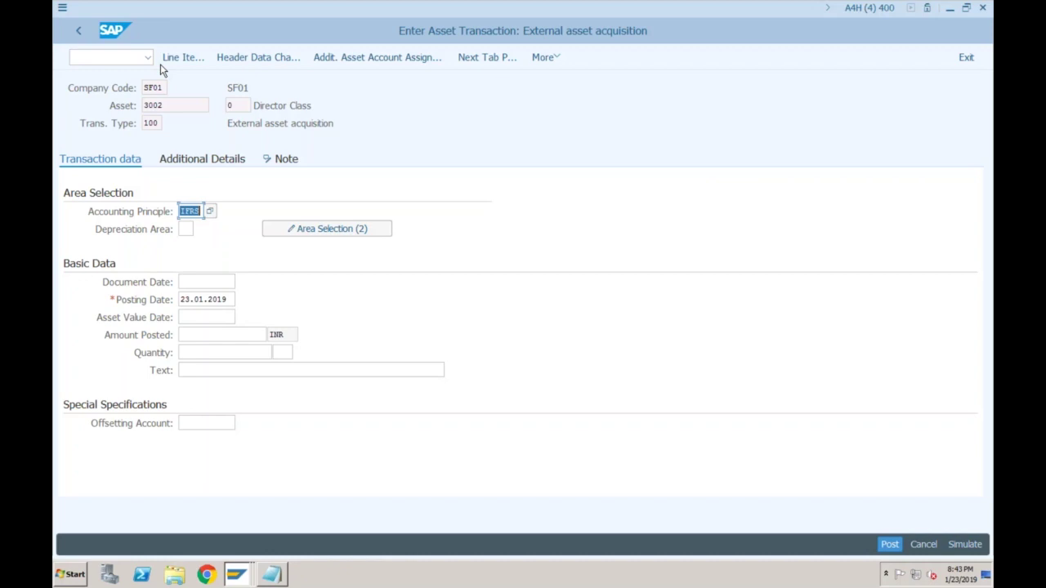
left_click(162, 122)
Set the document date, posting date and asset value date of the acquisition to 01.04.2019
left_click(199, 280)
type("01")
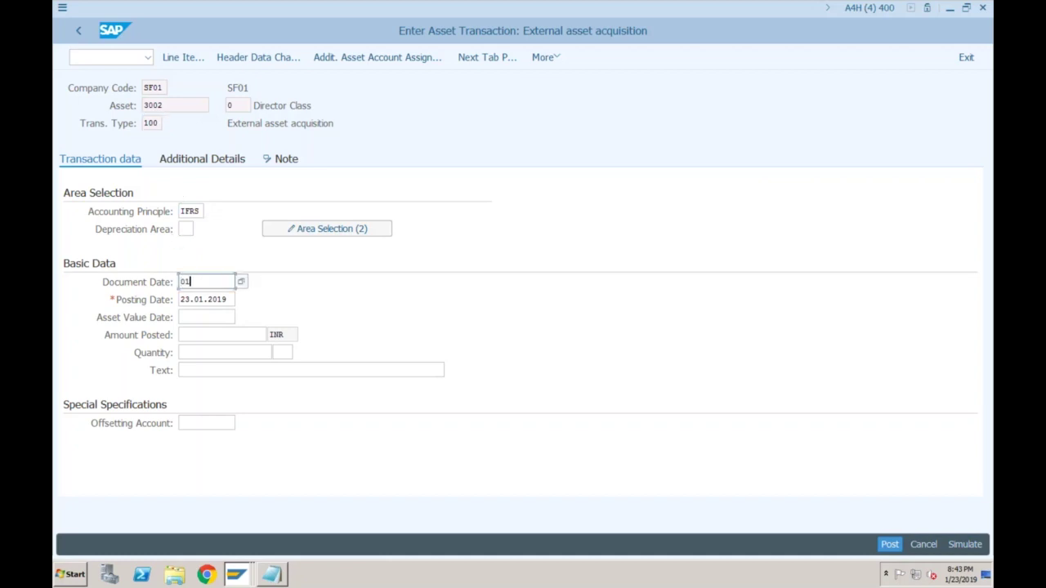
type("042019")
key("Tab")
type("01042019")
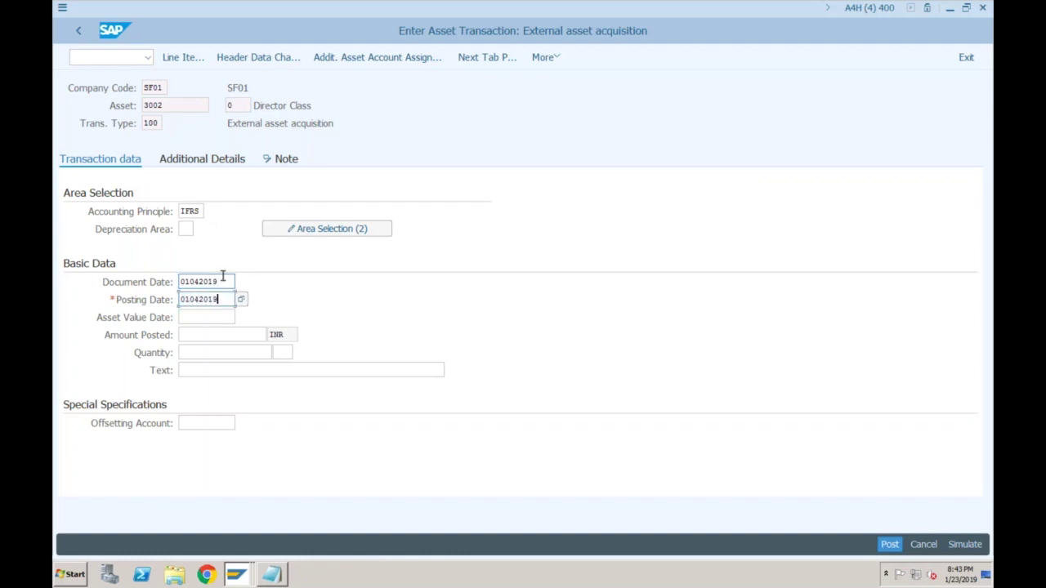
key("Tab")
type("01042019")
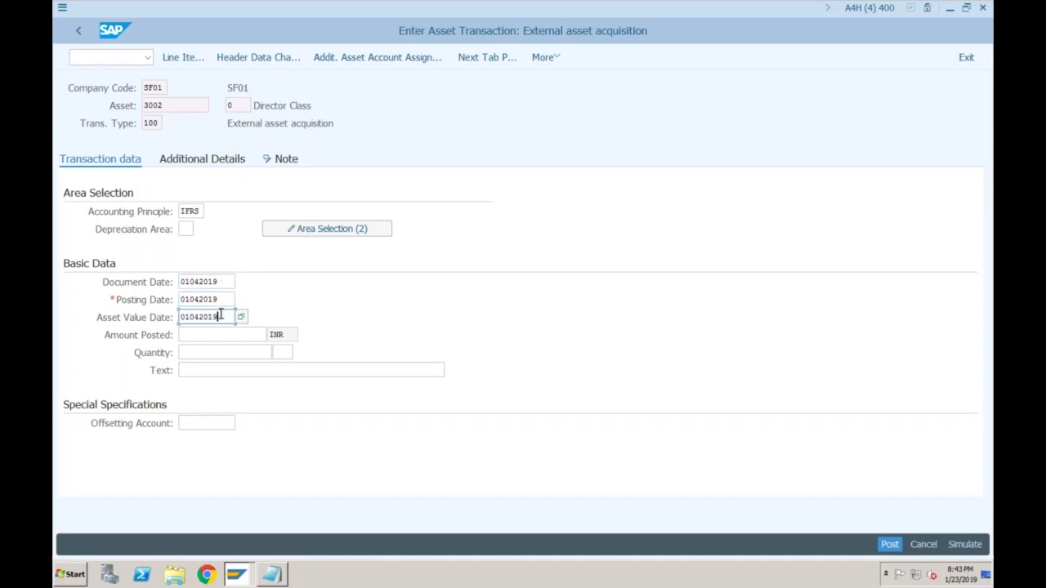
Set the amount posted to 1000 INR and simulate the IFRS acquisition posting
key("Tab")
type("1000")
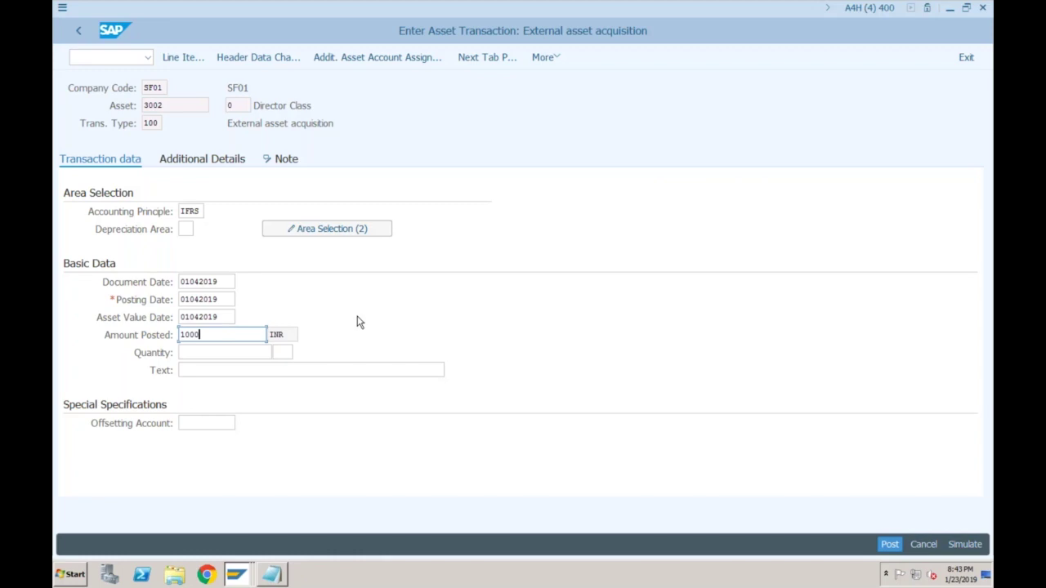
key("Return")
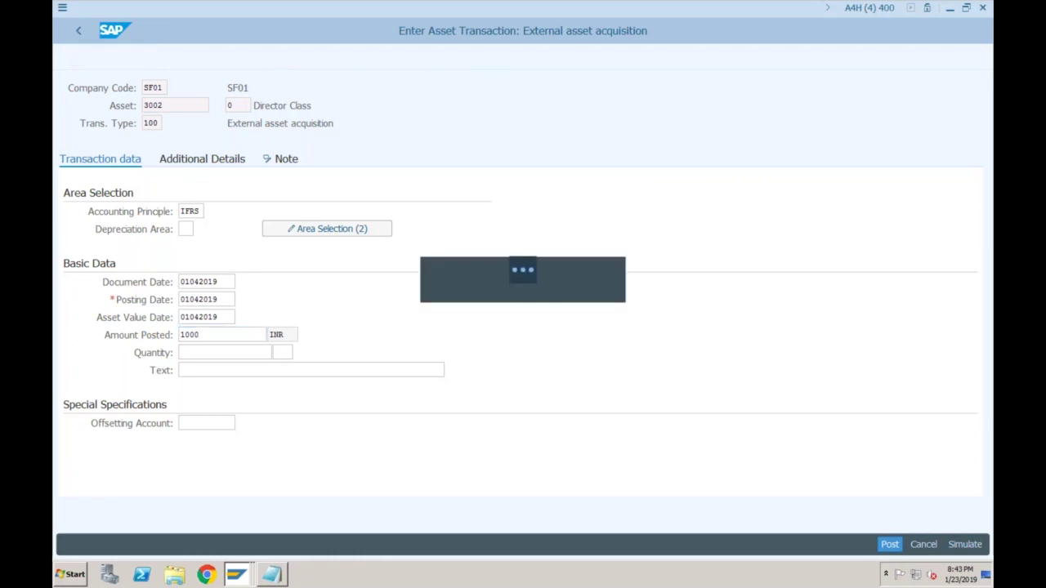
left_click(631, 57)
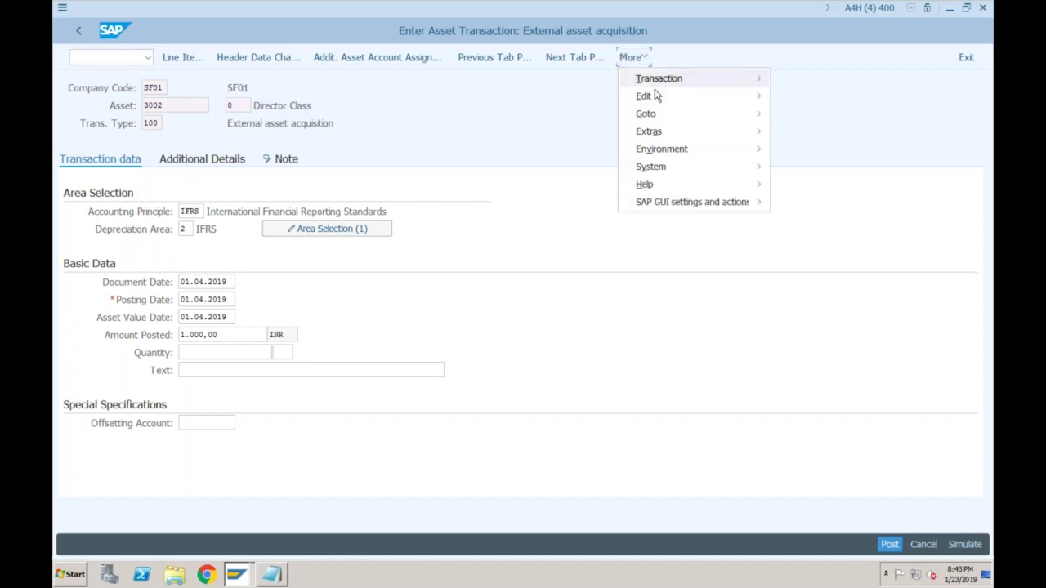
left_click(592, 241)
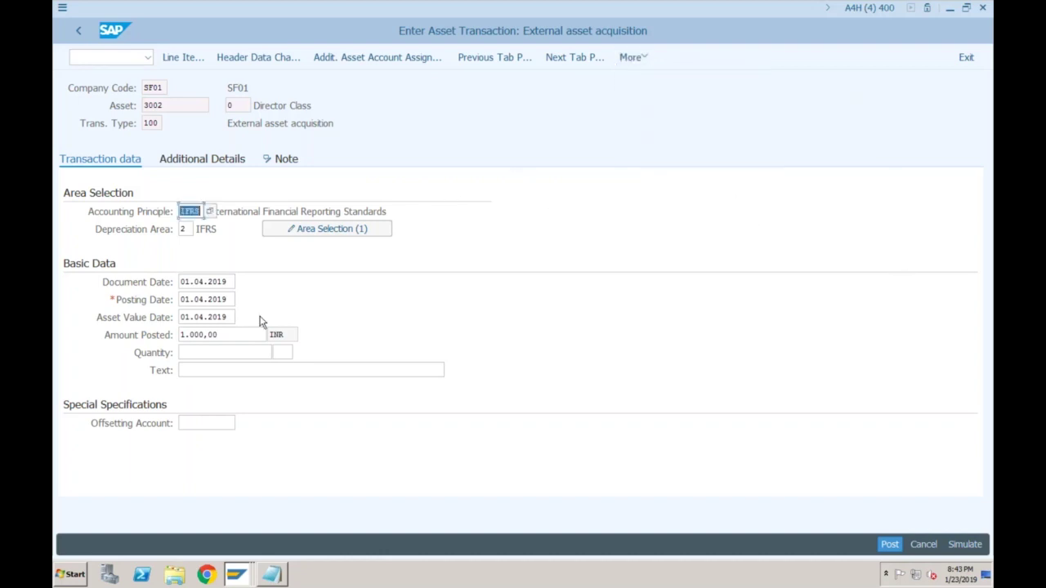
left_click(218, 335)
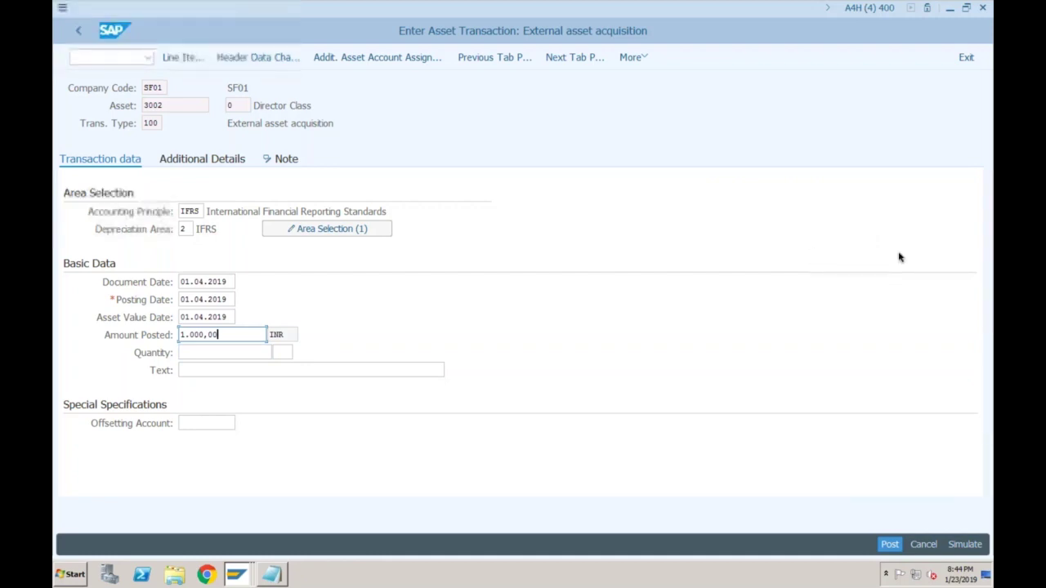
left_click(890, 544)
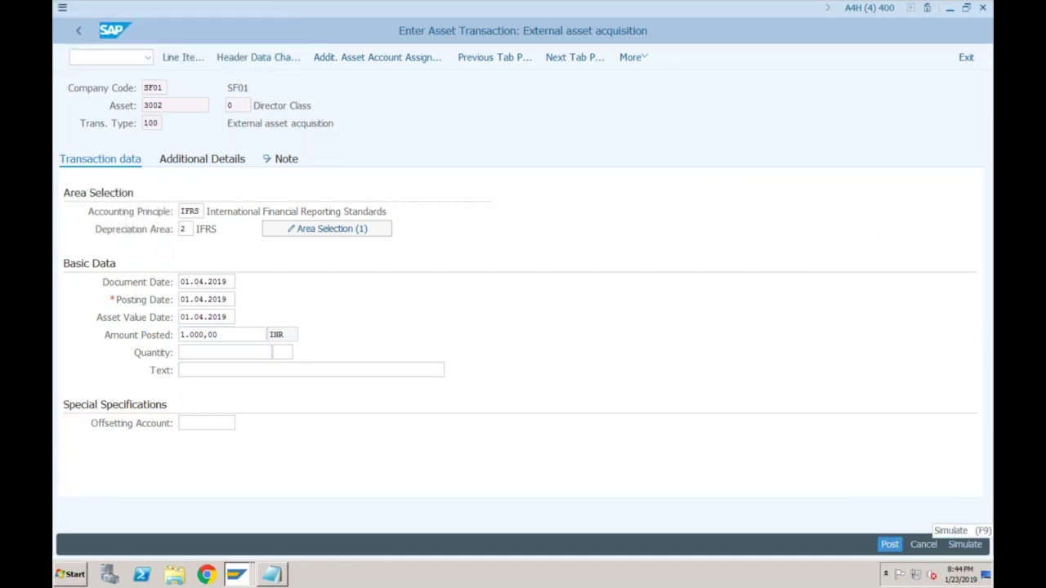
left_click(961, 545)
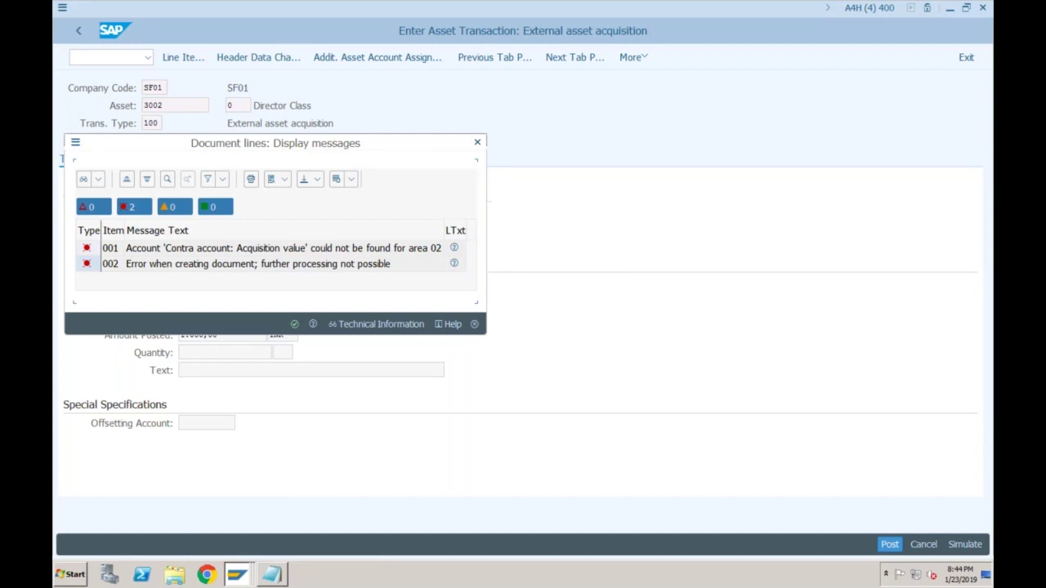
Switch to the customizing session, run transaction FS00 and start creating G/L account 203 in company code SF01
mouse_move(237, 575)
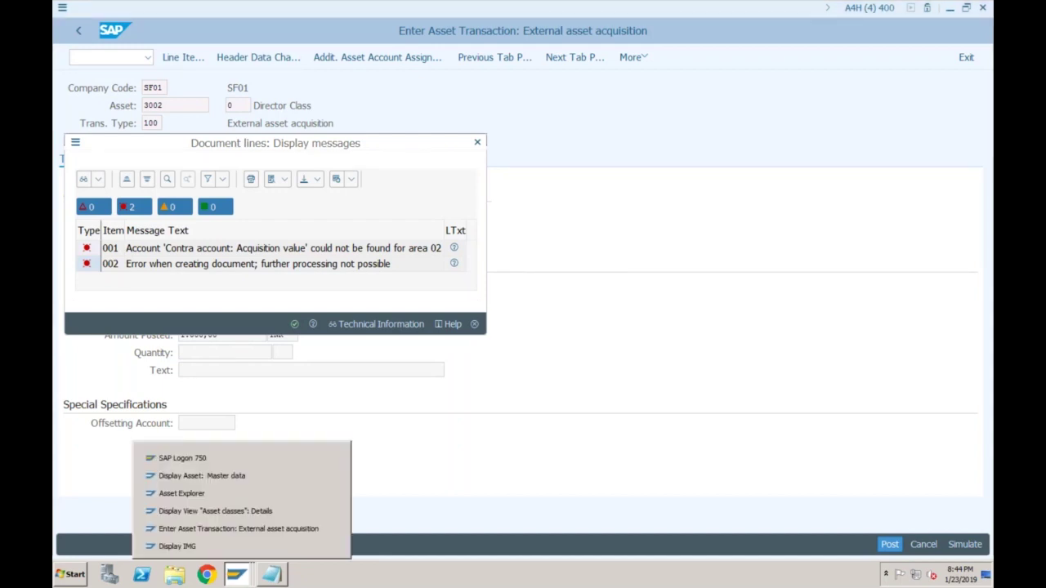
left_click(177, 545)
left_click(113, 63)
type("/nfs00")
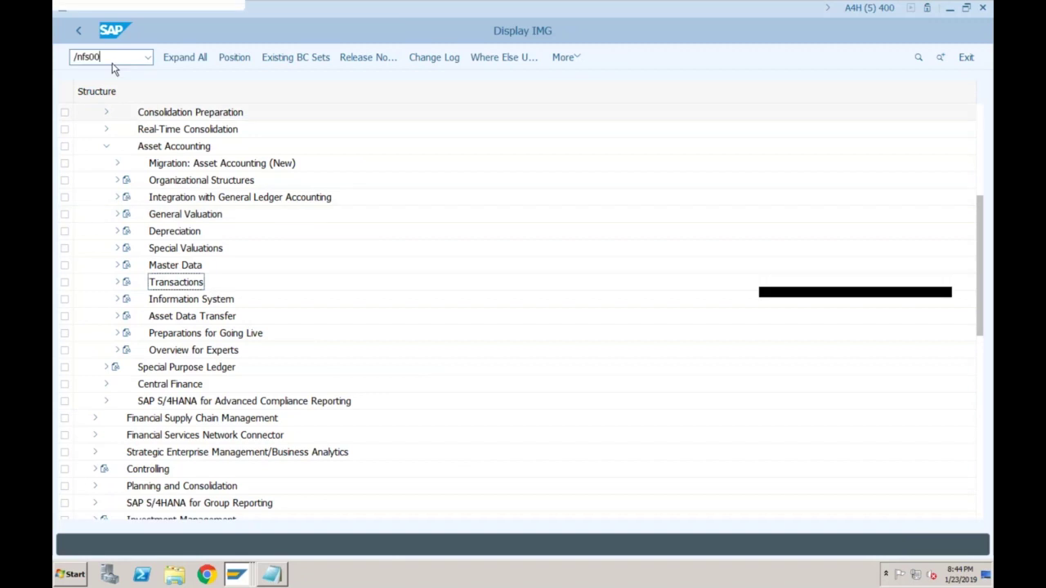
key("Return")
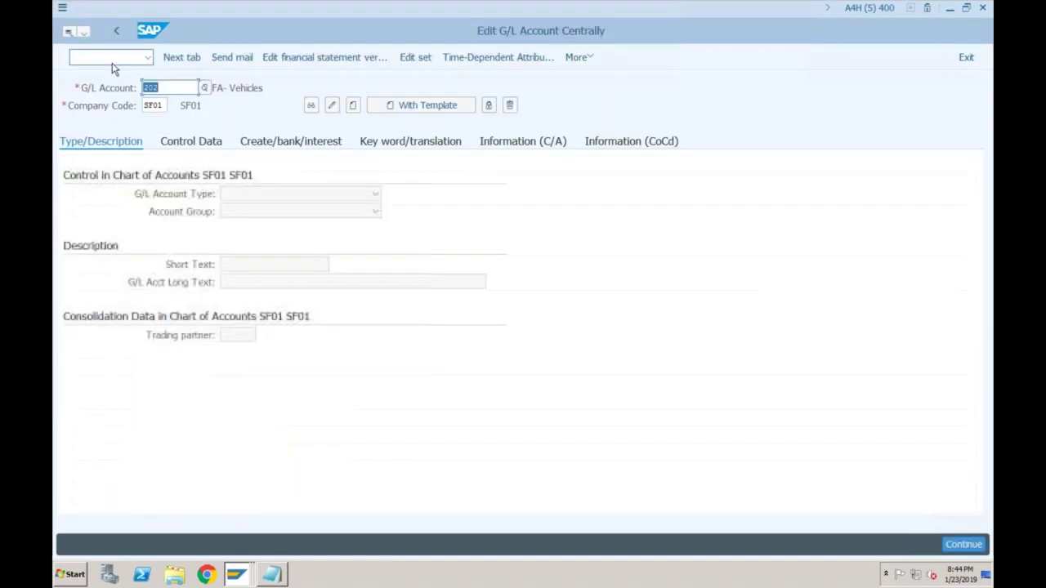
type("203")
key("Return")
left_click(353, 109)
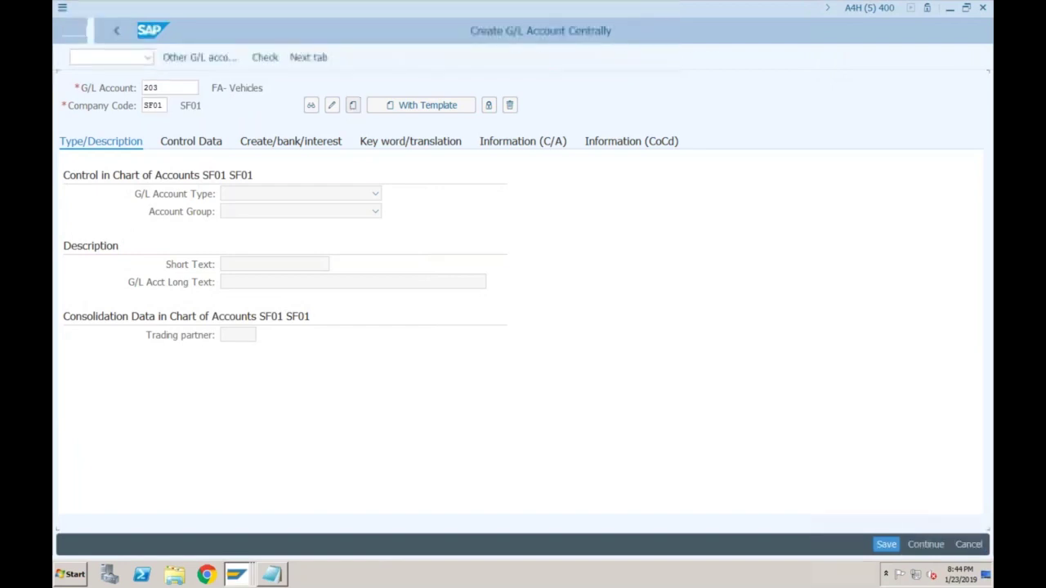
Define account 203 as a balance sheet account in group BS with short text Contra and long text Contra for Asset Purchase
left_click(375, 193)
left_click(269, 264)
left_click(253, 210)
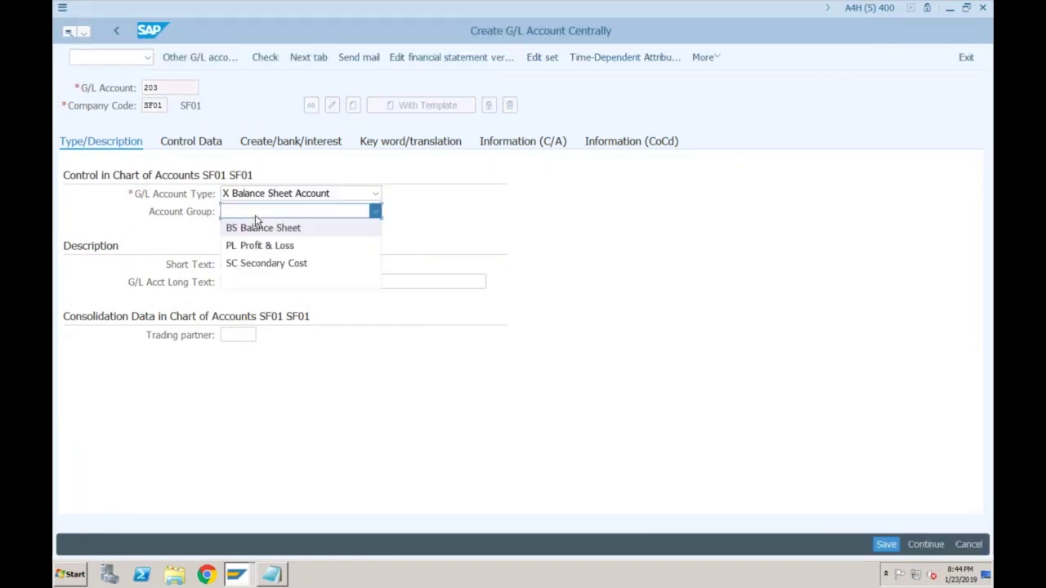
left_click(252, 225)
left_click(253, 262)
type("Contra")
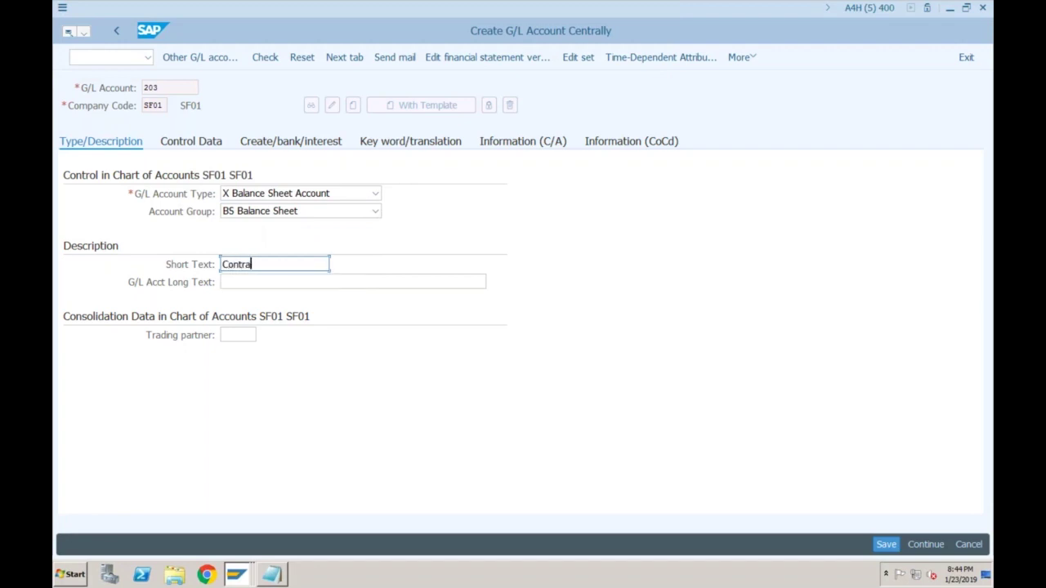
key("Tab")
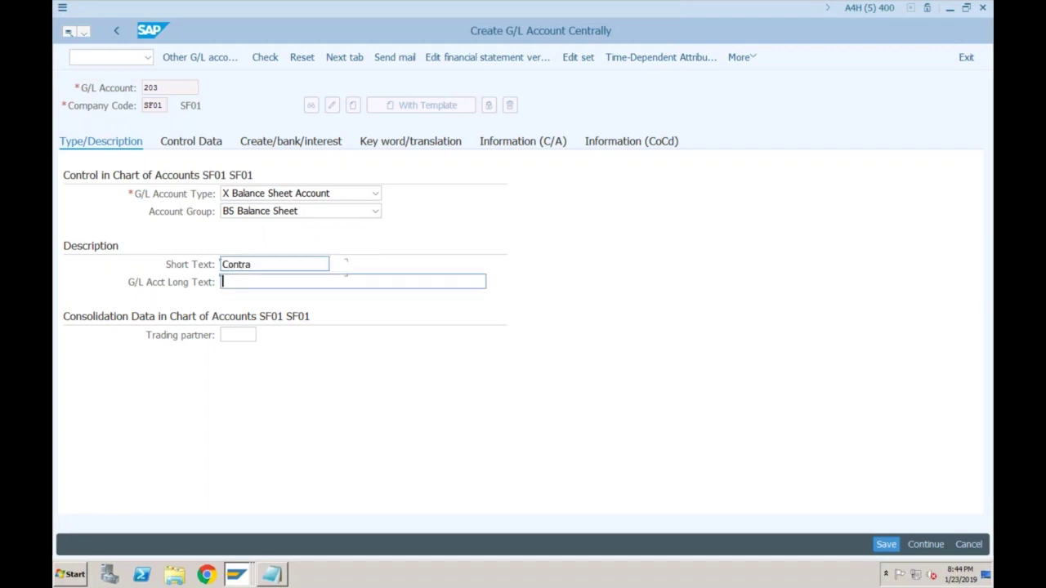
type("Contra for Asset Purchase")
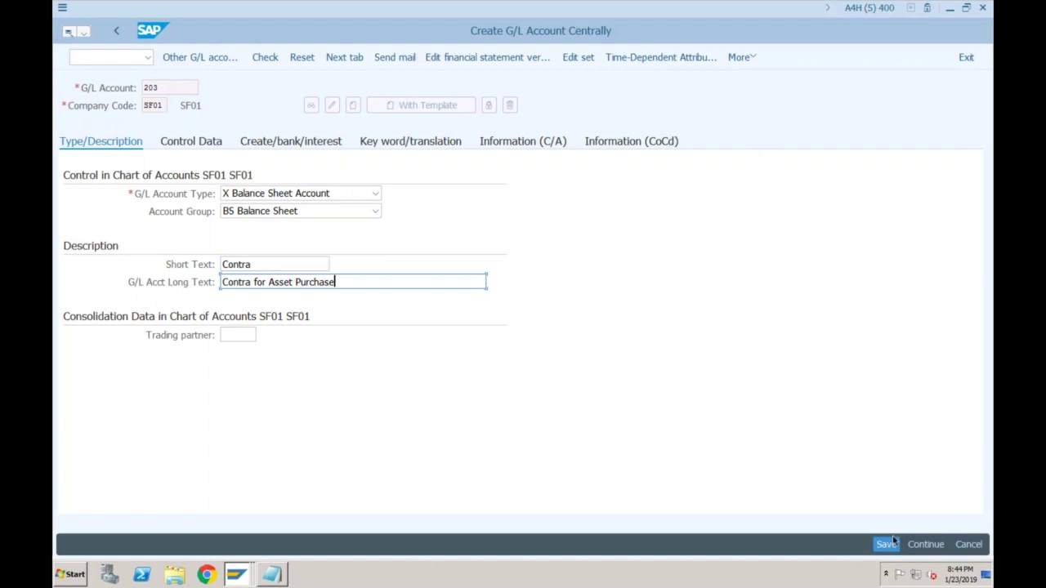
Make account 203 a reconciliation account for Assets, assign a field status group and save it
left_click(207, 147)
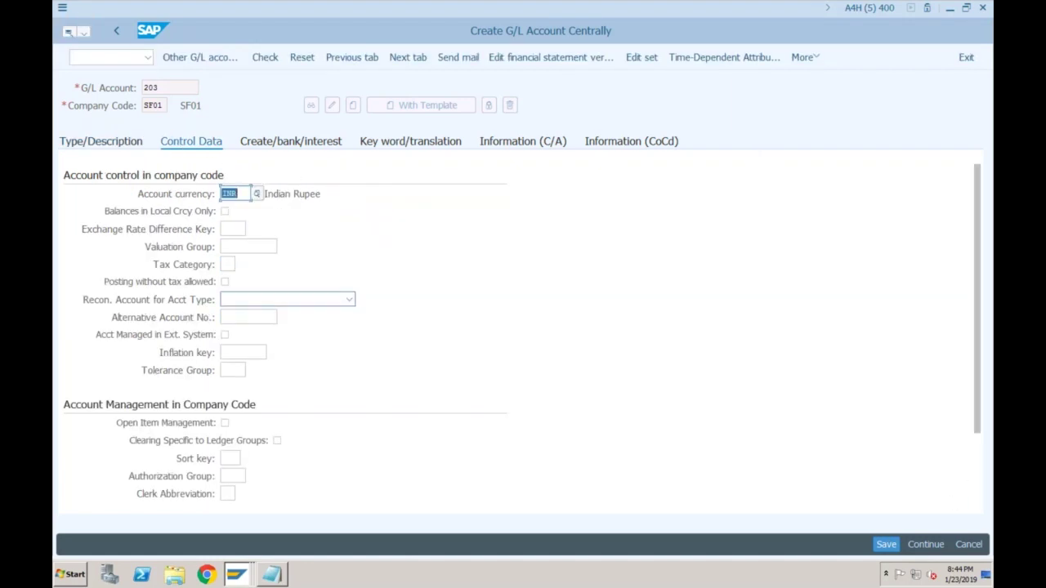
left_click(272, 302)
left_click(272, 302)
left_click(270, 311)
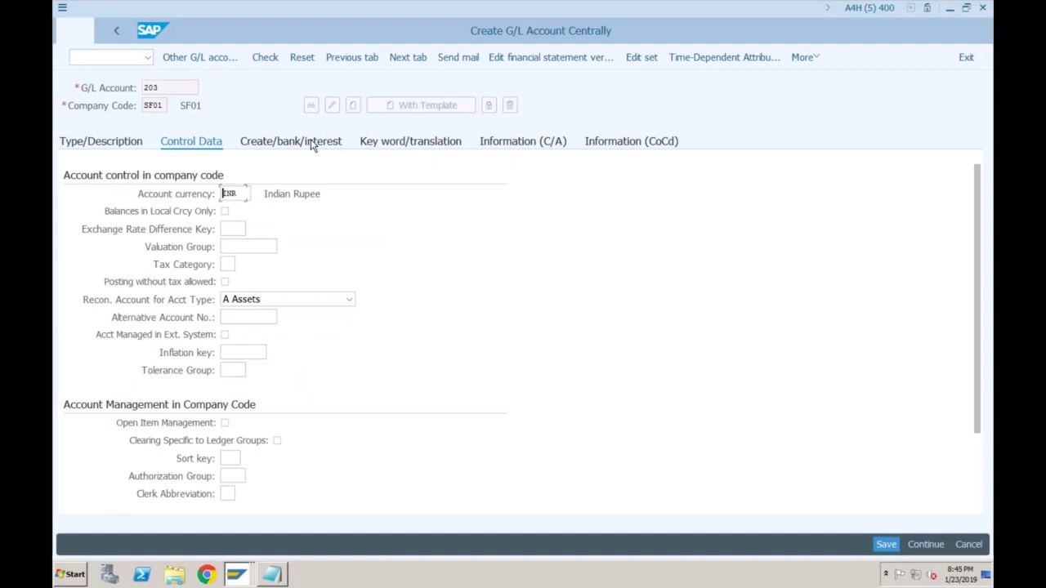
left_click(310, 141)
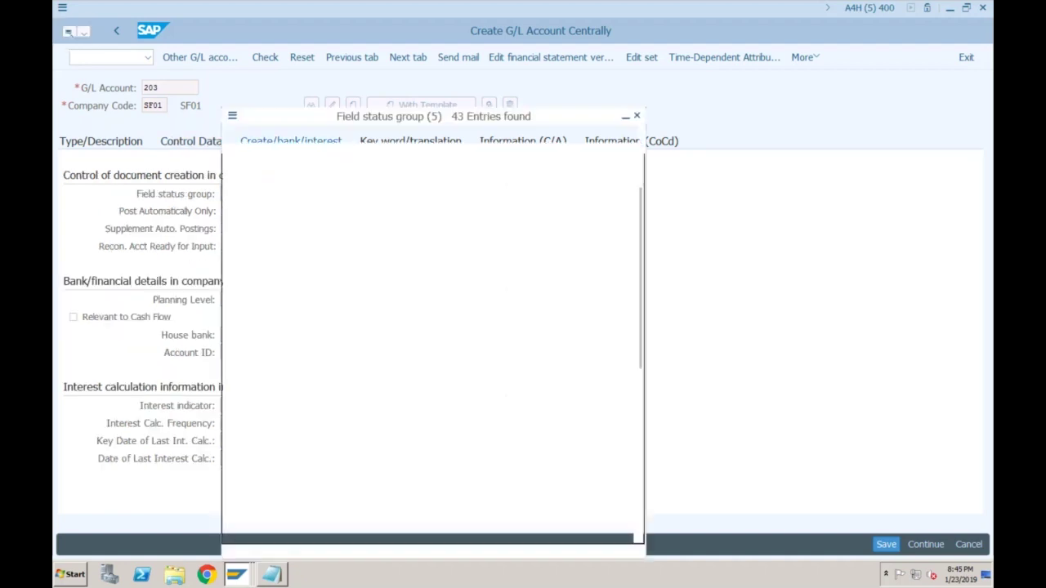
left_click(891, 544)
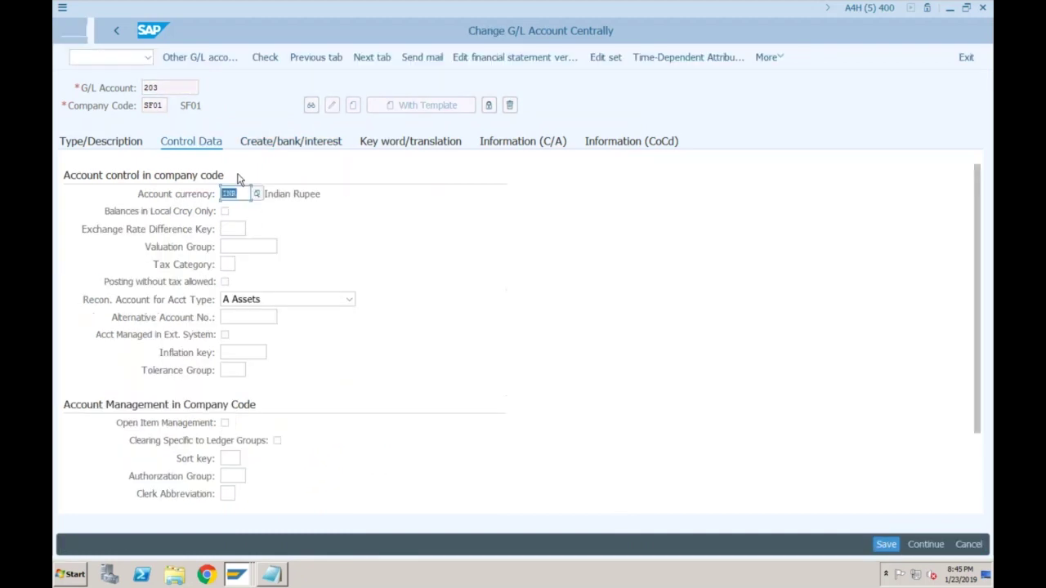
Clear the reconciliation account type of account 203 and save the account, accepting the warning
left_click(886, 545)
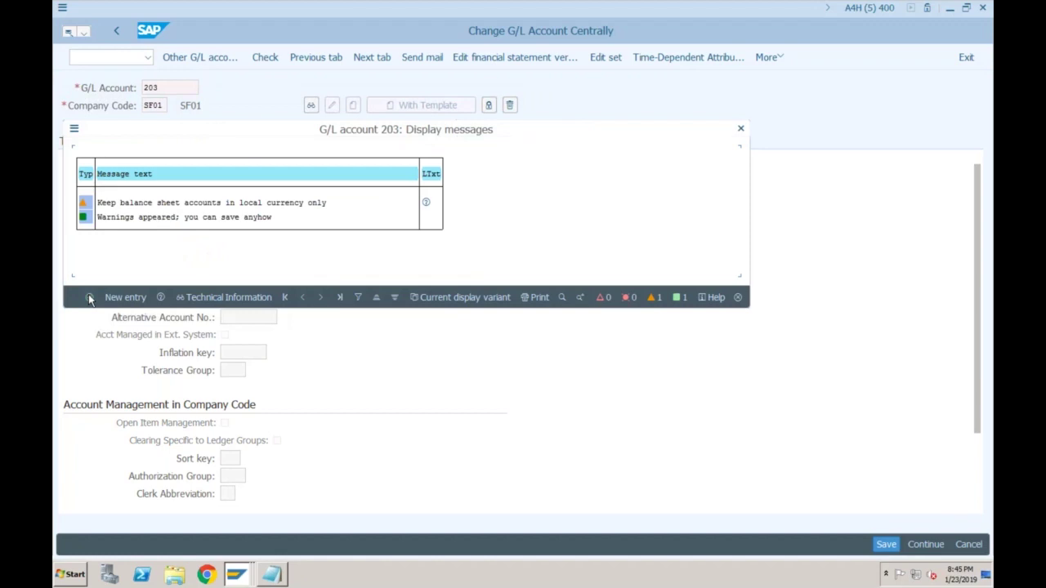
left_click(90, 298)
In the asset master data session, open the balance sheet account details of determination 31000 Vehicles for depreciation area 2 IFRS
left_click(237, 576)
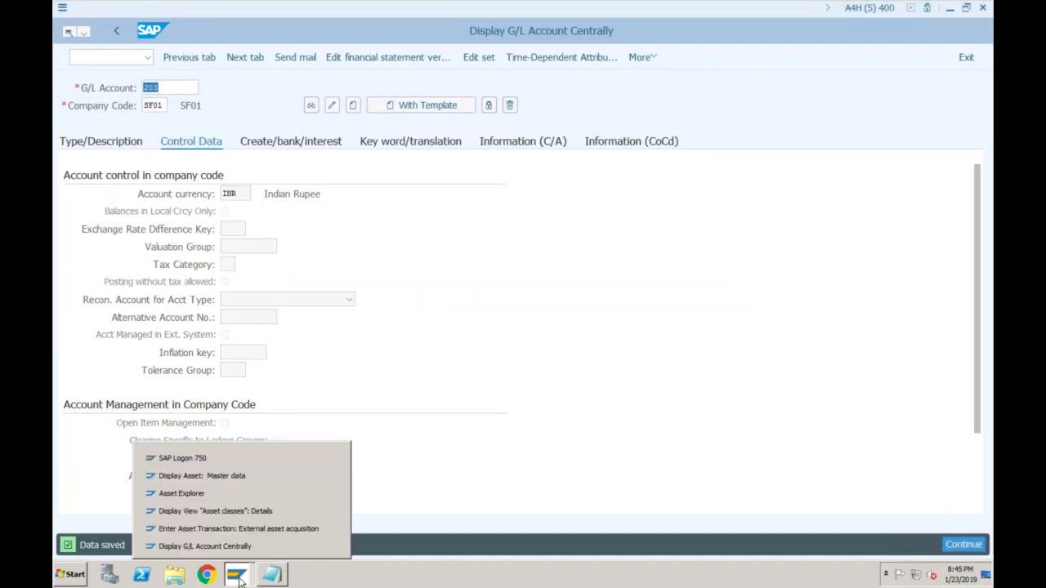
left_click(214, 476)
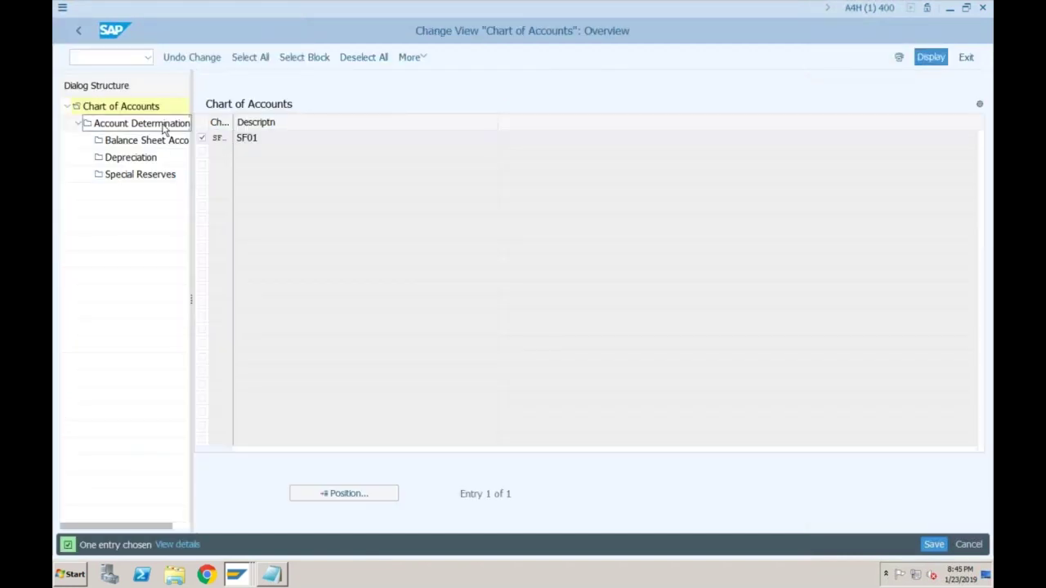
double_click(163, 129)
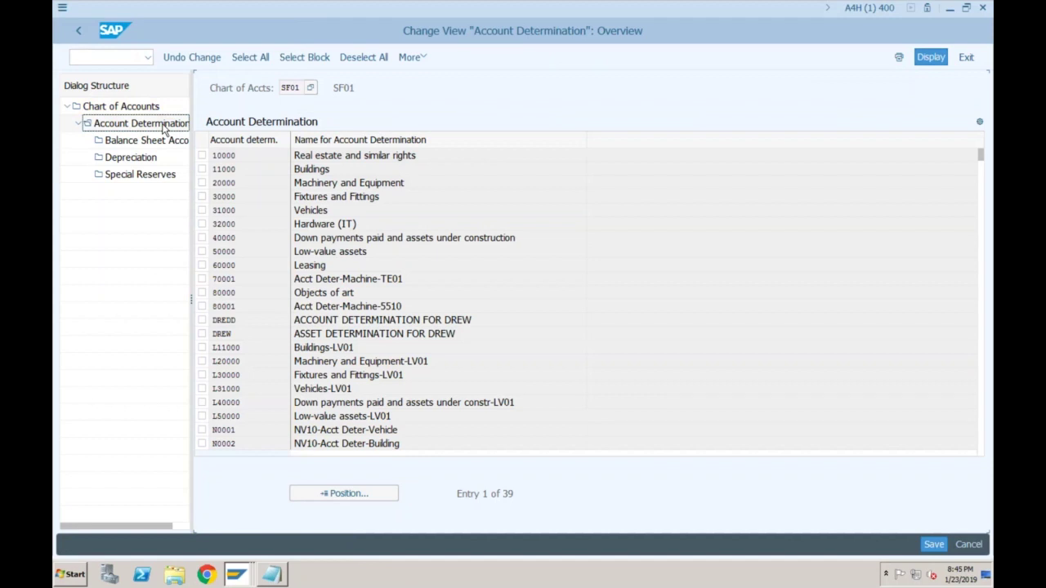
left_click(203, 214)
double_click(141, 140)
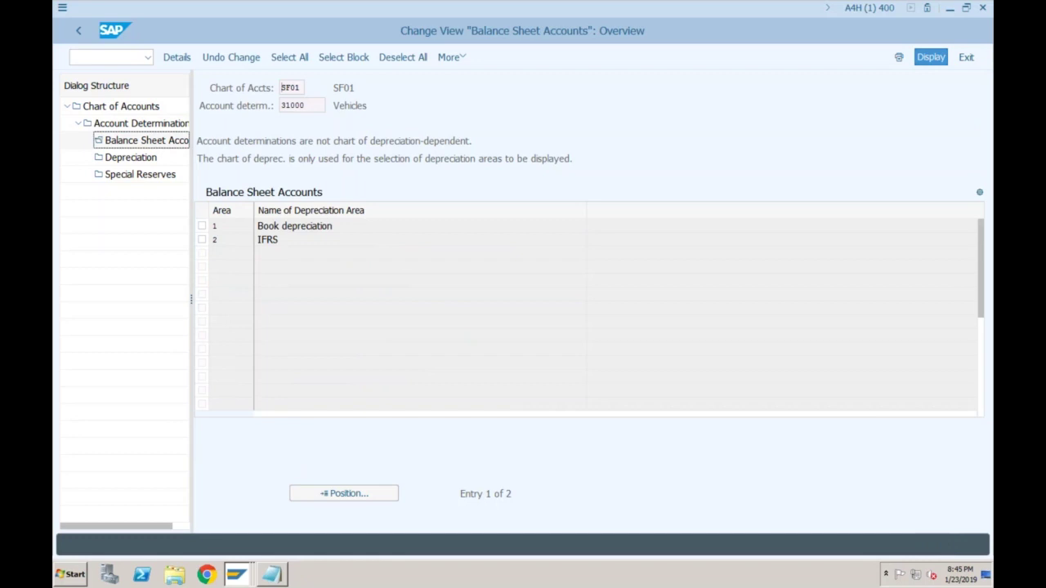
key("F2")
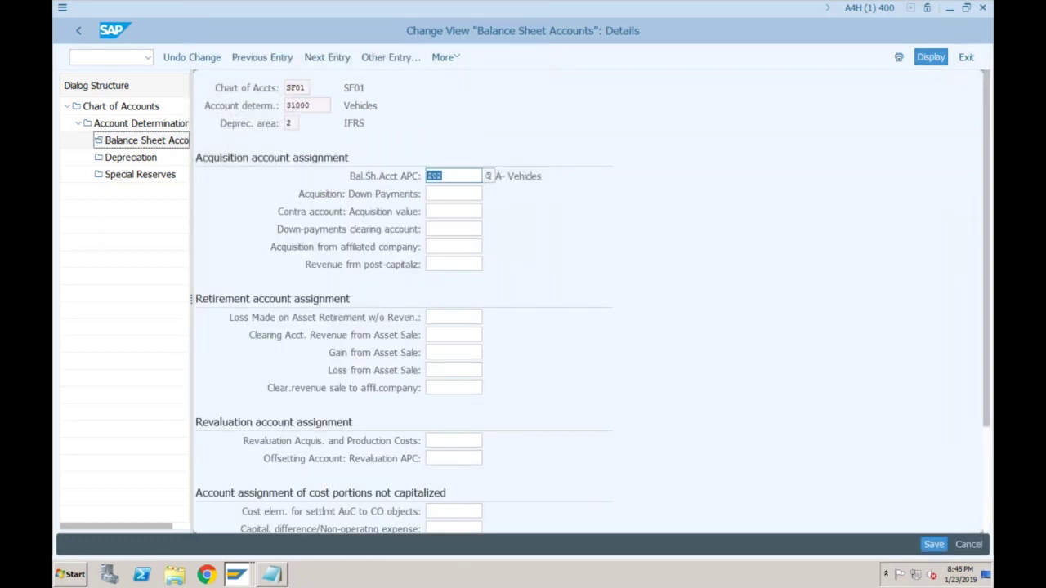
Assign account 203 as the contra account for the acquisition value and save it with the proposed customizing request
left_click(448, 212)
type("203")
left_click(938, 543)
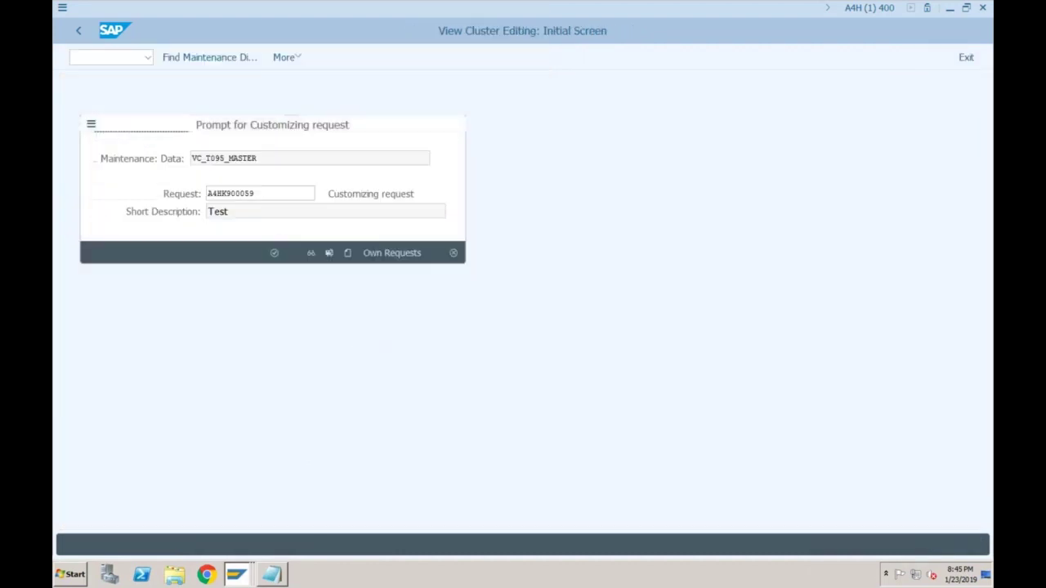
key("Return")
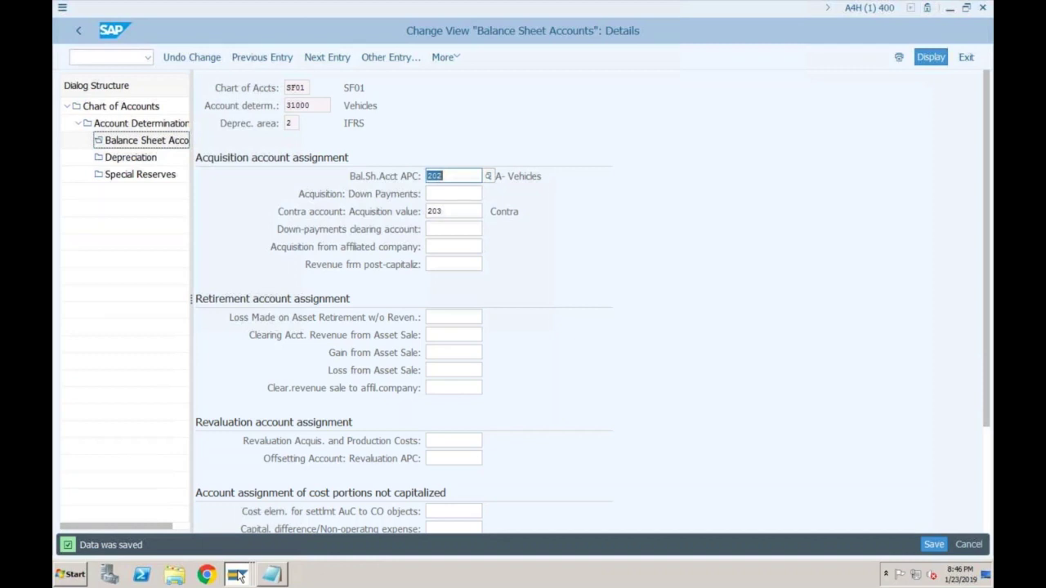
Return to the asset acquisition session, dismiss the error log and simulate the posting again
left_click(238, 576)
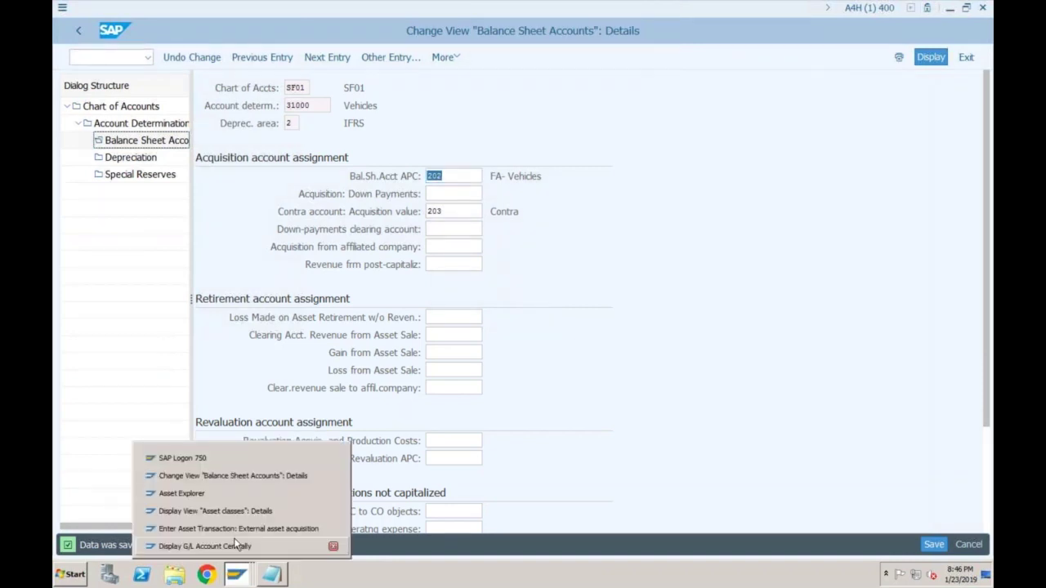
left_click(238, 529)
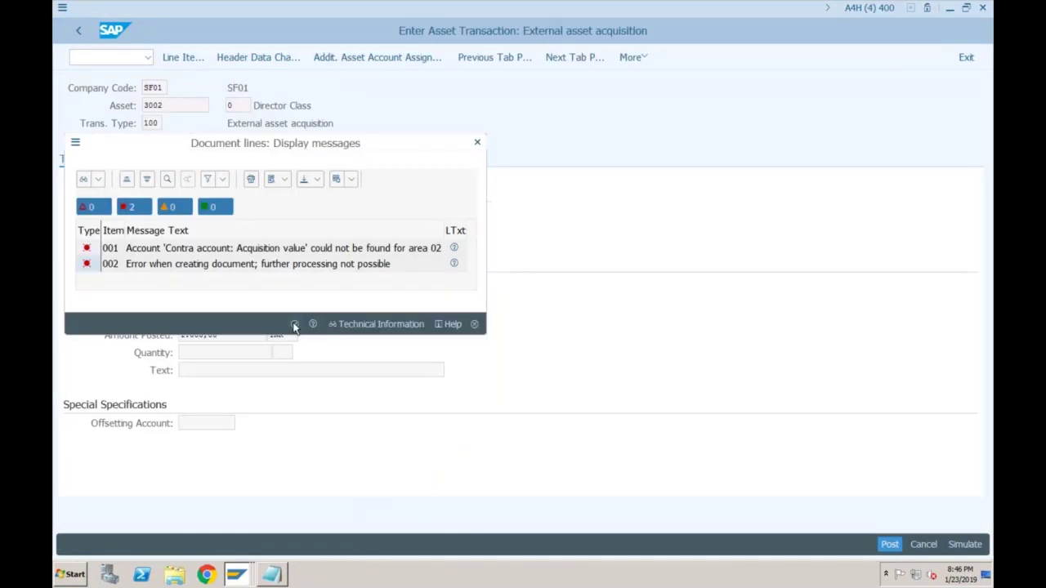
left_click(295, 324)
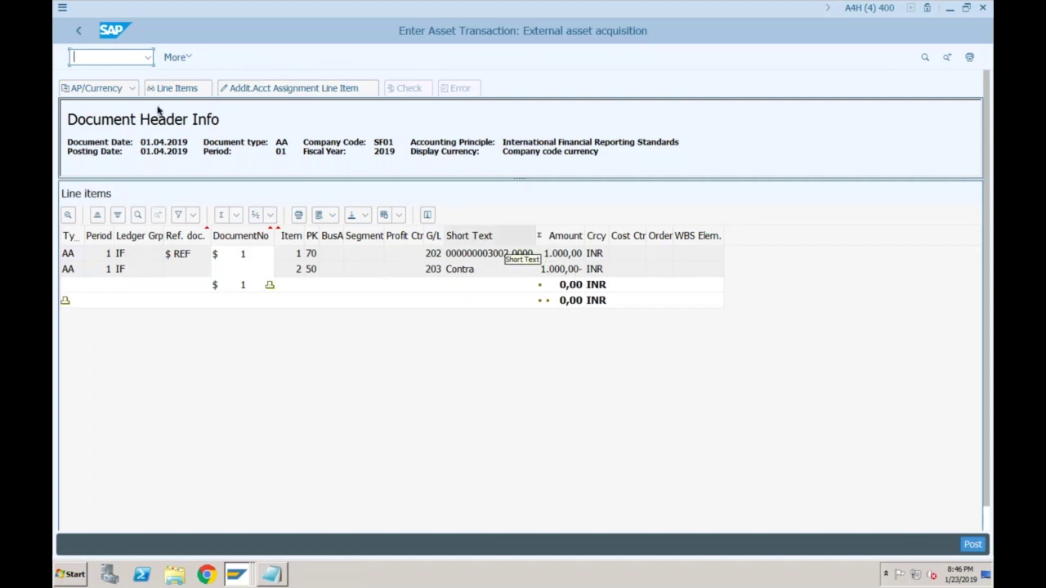
Check the currency views available for the simulated IFRS document and post the asset acquisition
left_click(133, 89)
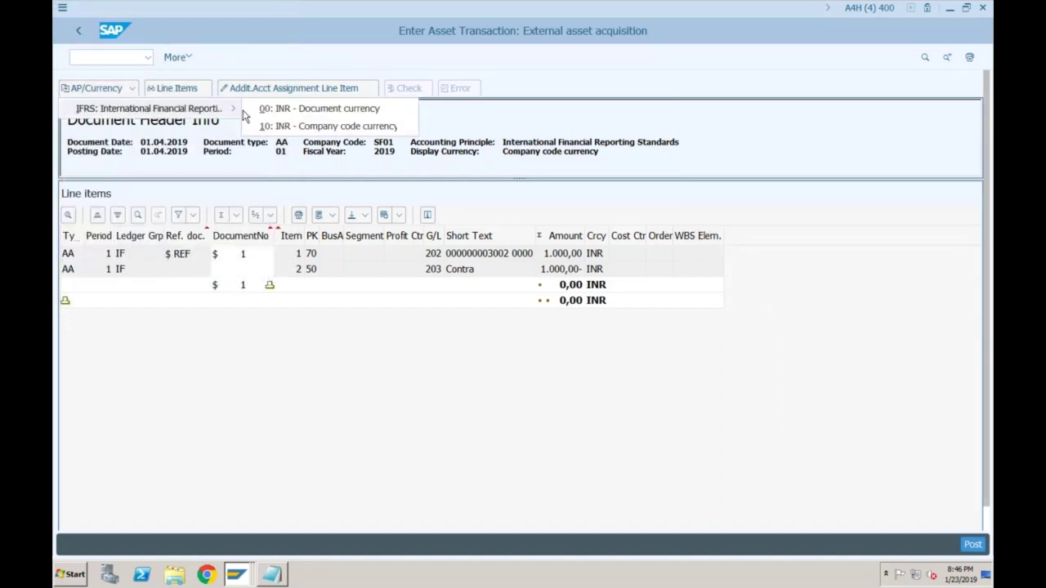
left_click(763, 147)
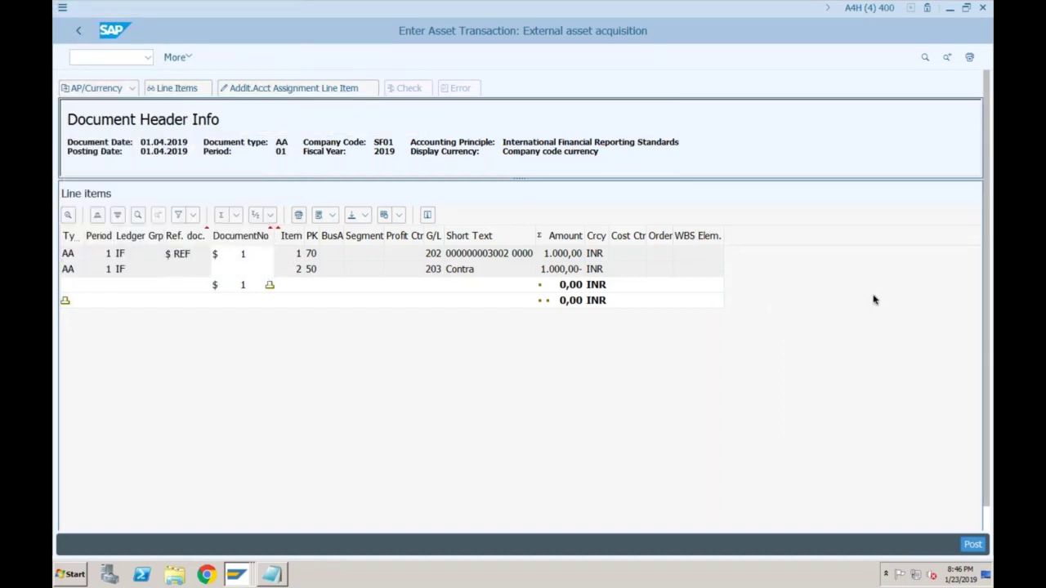
left_click(967, 545)
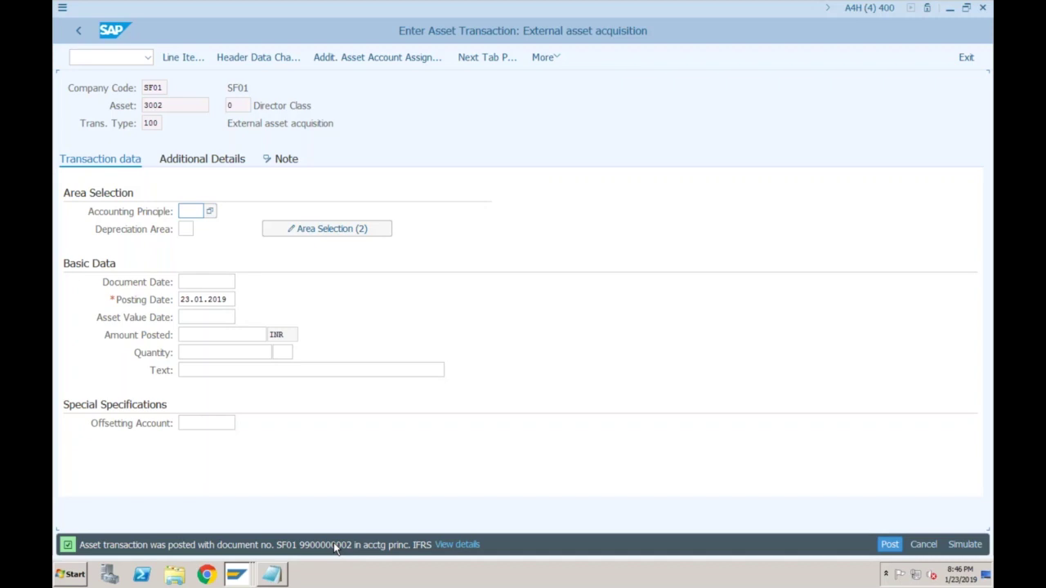
Switch to the Asset Explorer session, refresh asset 3002 and examine its planned values and transactions for area 02 IFRS
left_click(234, 576)
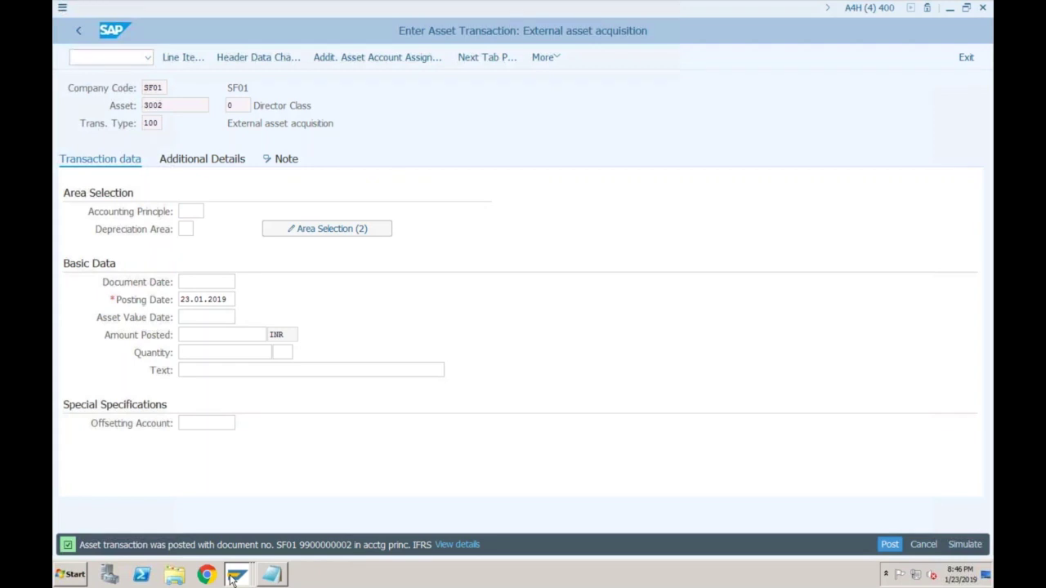
left_click(235, 577)
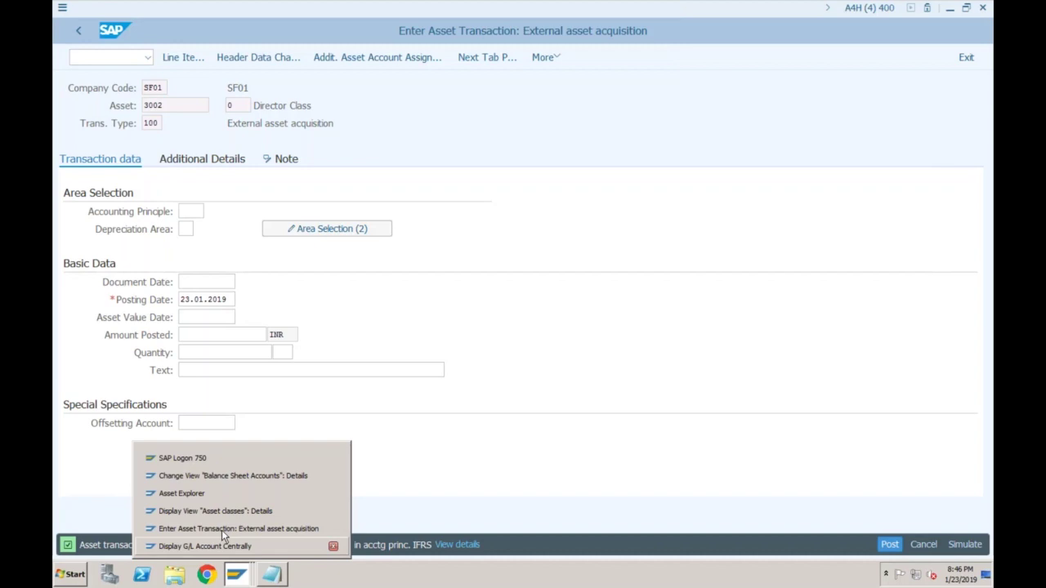
left_click(181, 494)
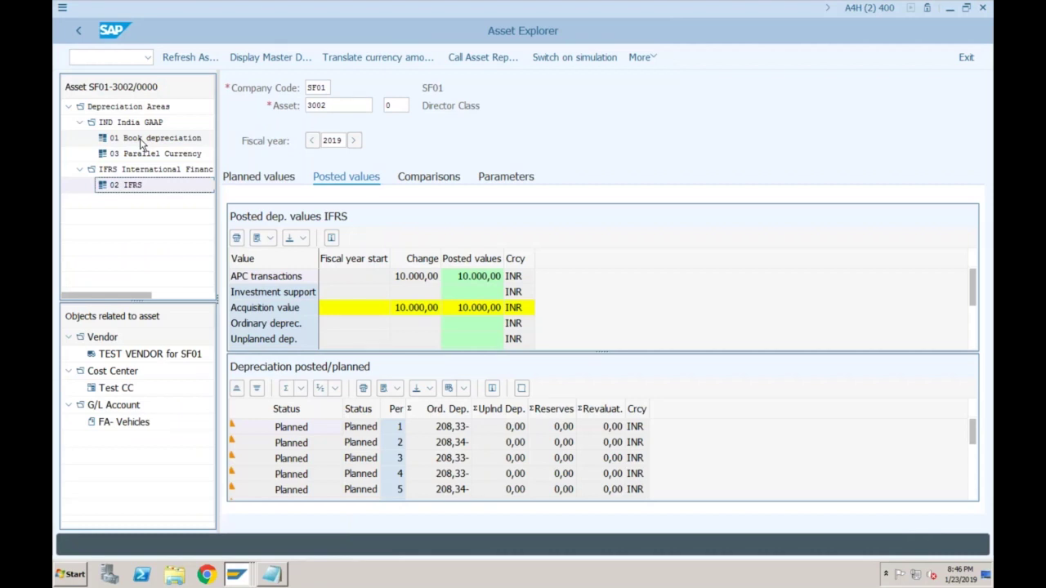
left_click(186, 62)
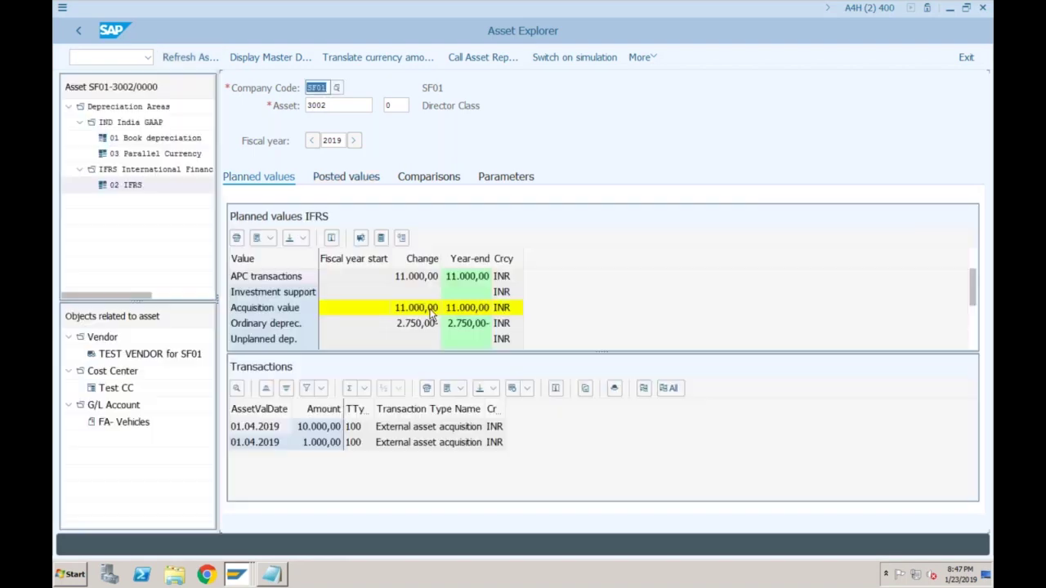
left_click(320, 431)
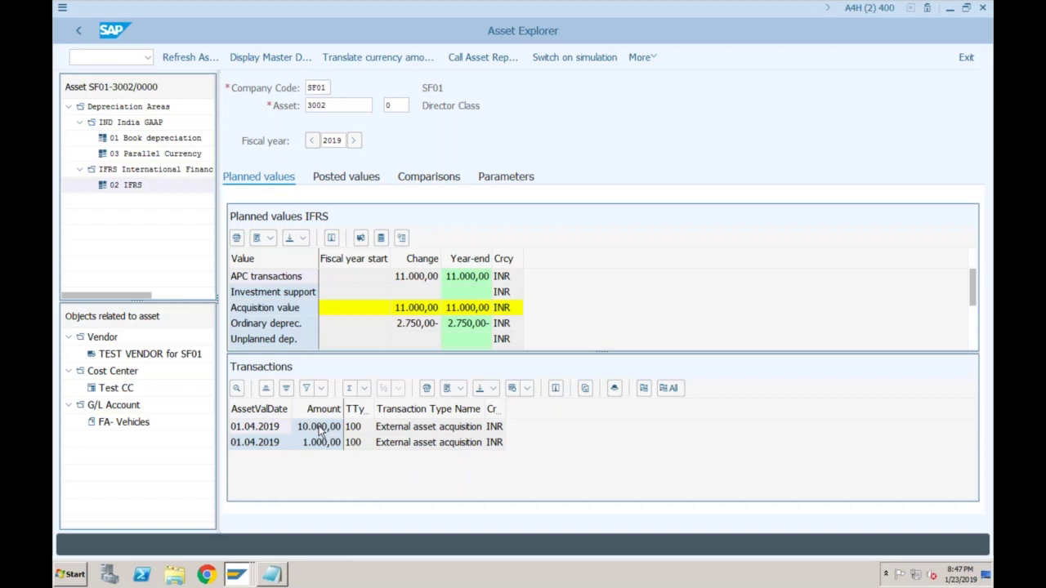
left_click(331, 445)
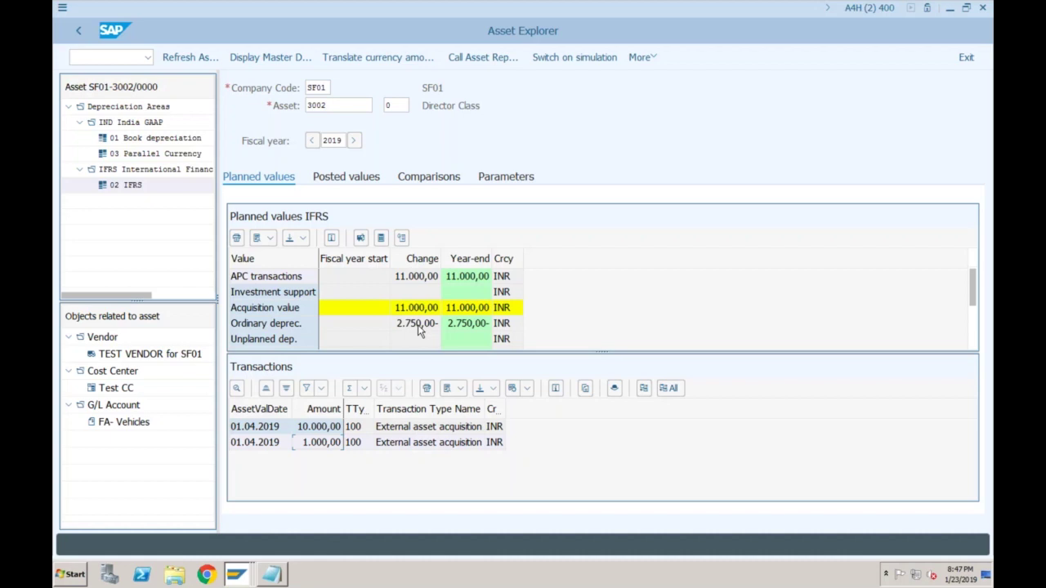
Review the asset's posted IFRS values and compare them with the freight scenario in the Notepad notes
left_click(347, 177)
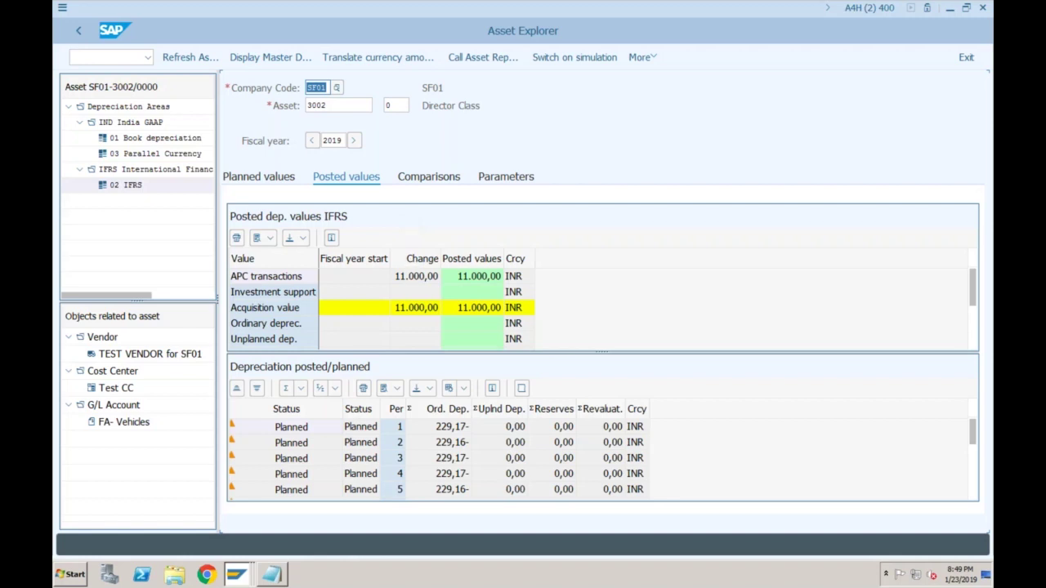
left_click(278, 577)
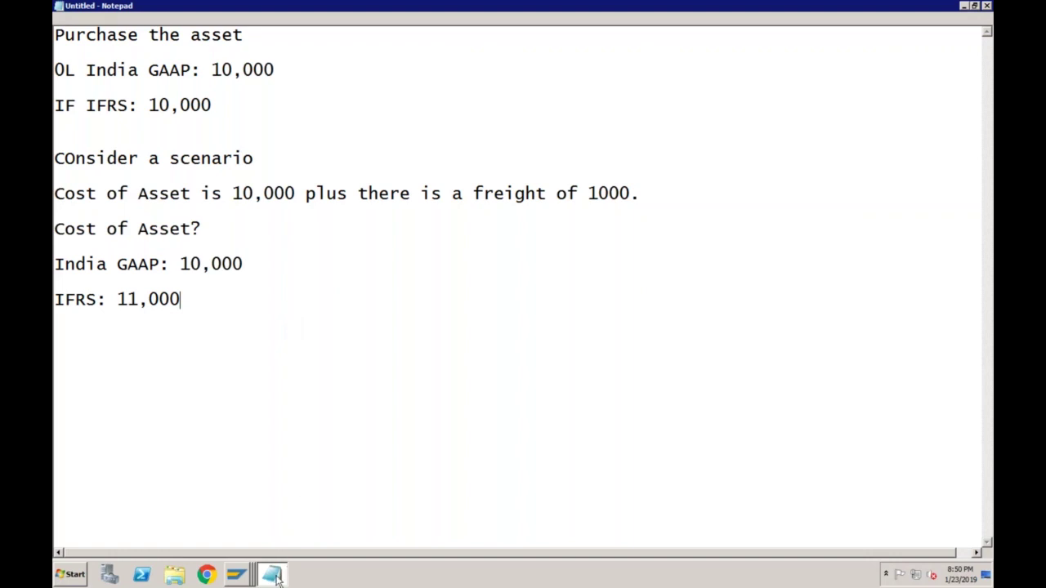
left_click(276, 576)
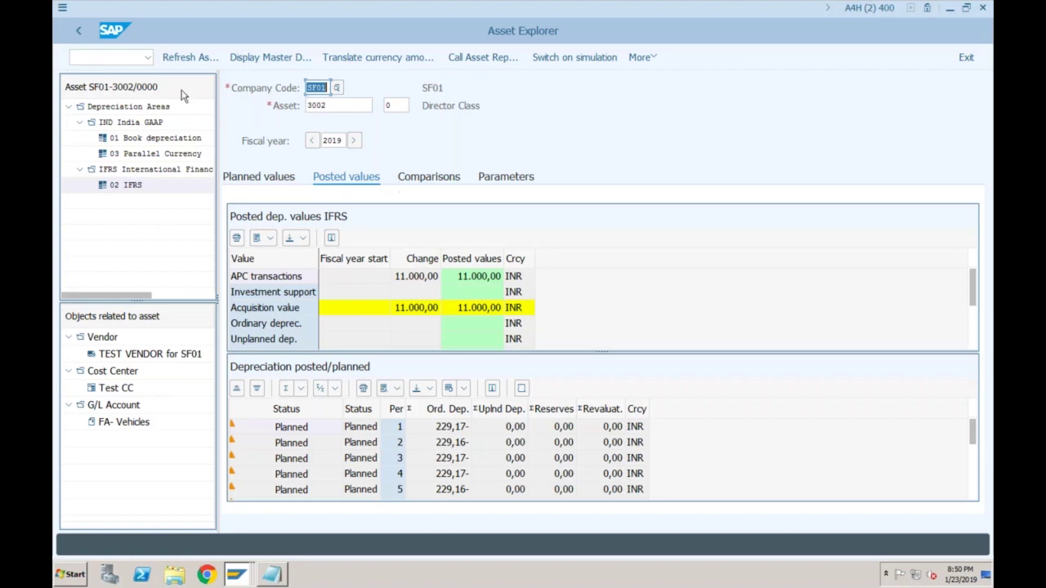
Leave the asset display and open G/L account maintenance with transaction FS00
left_click(121, 58)
type("/nafa")
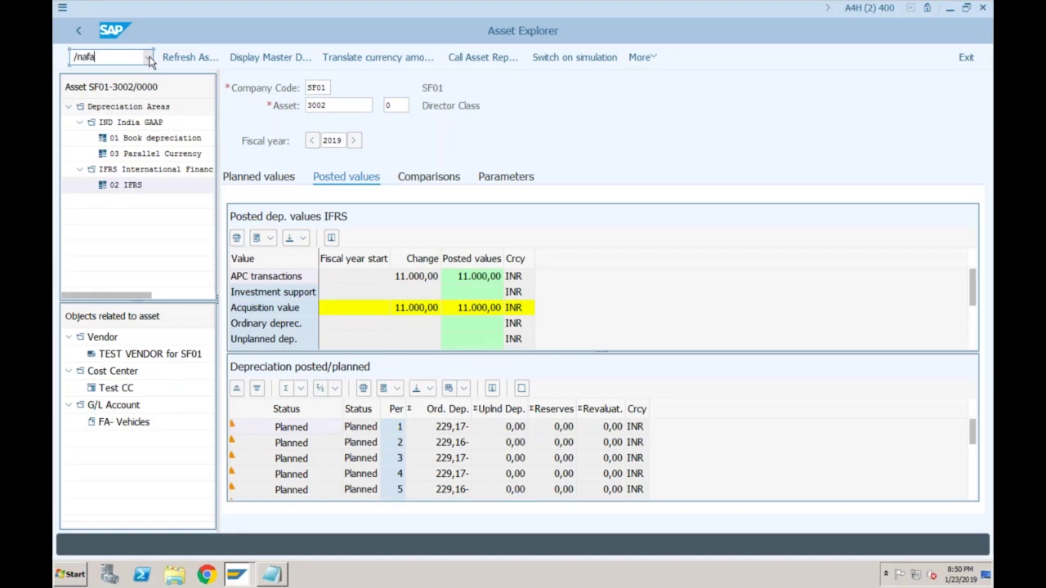
key("BackSpace")
key("BackSpace")
key("BackSpace")
type("fs00")
key("Return")
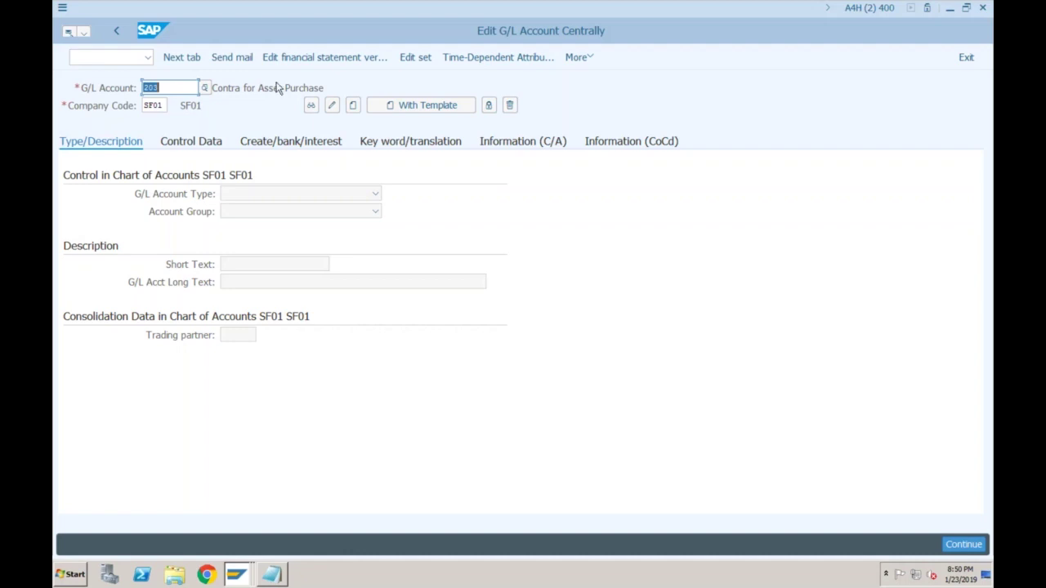
Start creating G/L account 204 in company code SF01 with type Balance Sheet Account and account group BS Balance Sheet
left_click(181, 86)
type("4")
left_click(353, 106)
left_click(309, 196)
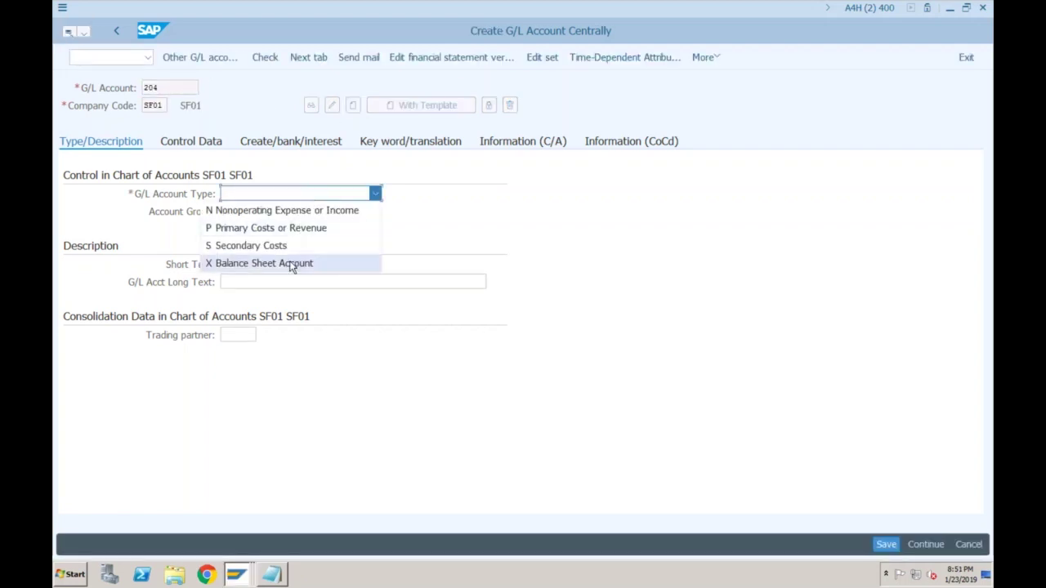
left_click(292, 265)
left_click(259, 214)
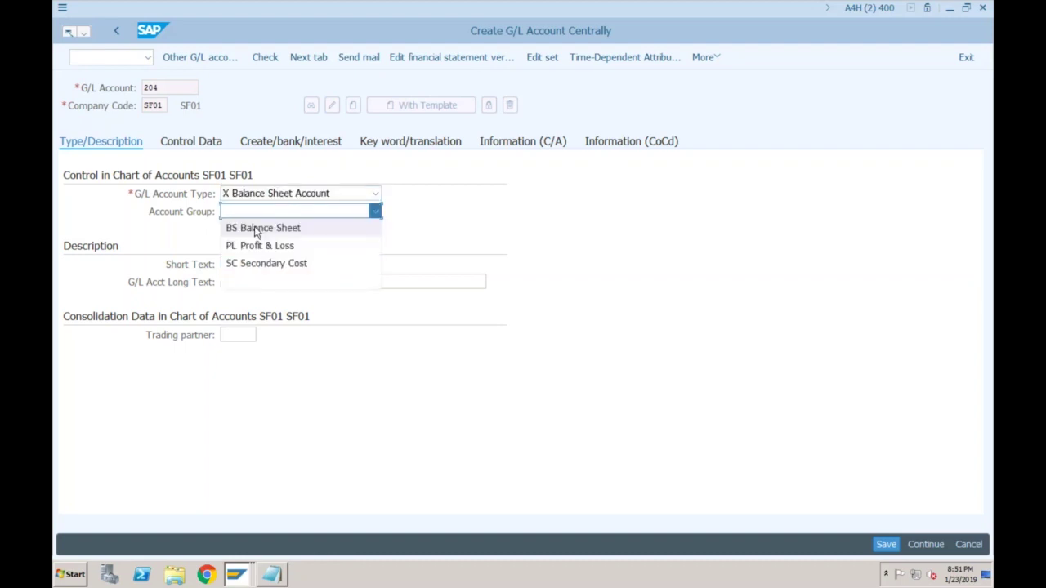
left_click(256, 232)
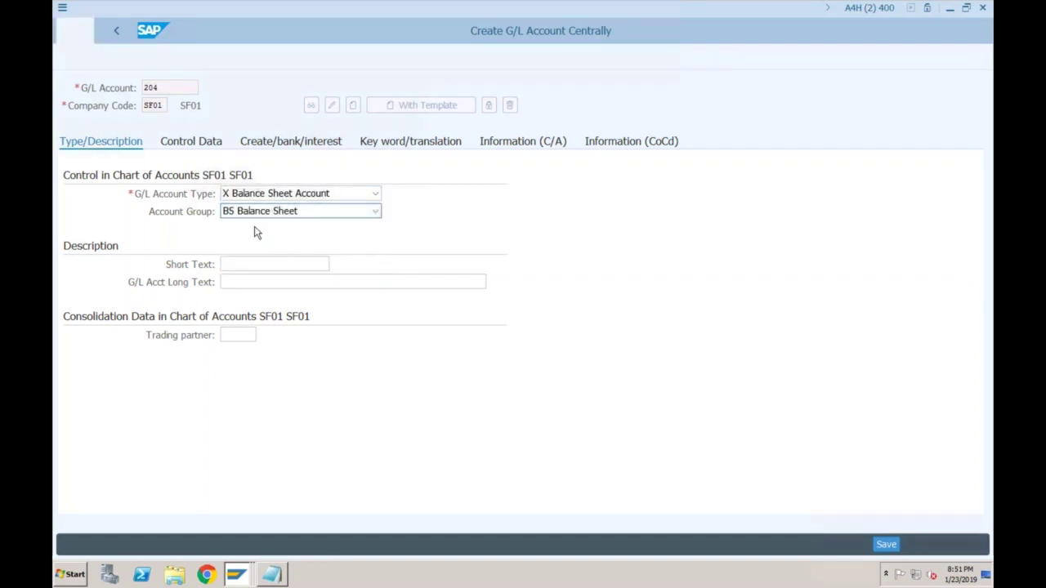
Enter "Accu Depr-Vehicles" as the short text of account 204
left_click(274, 263)
type("Acc")
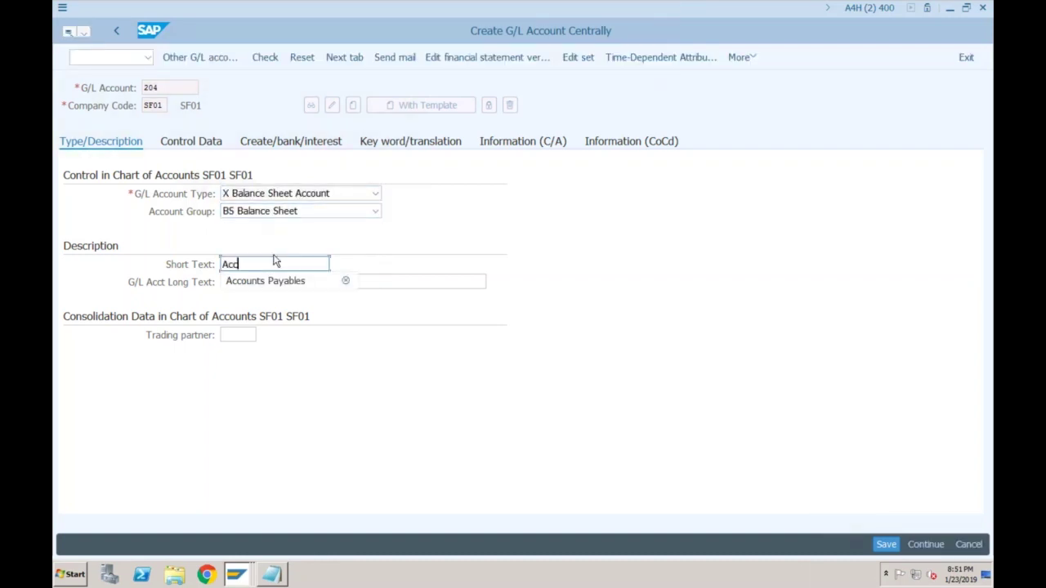
type("u Depr-Ve")
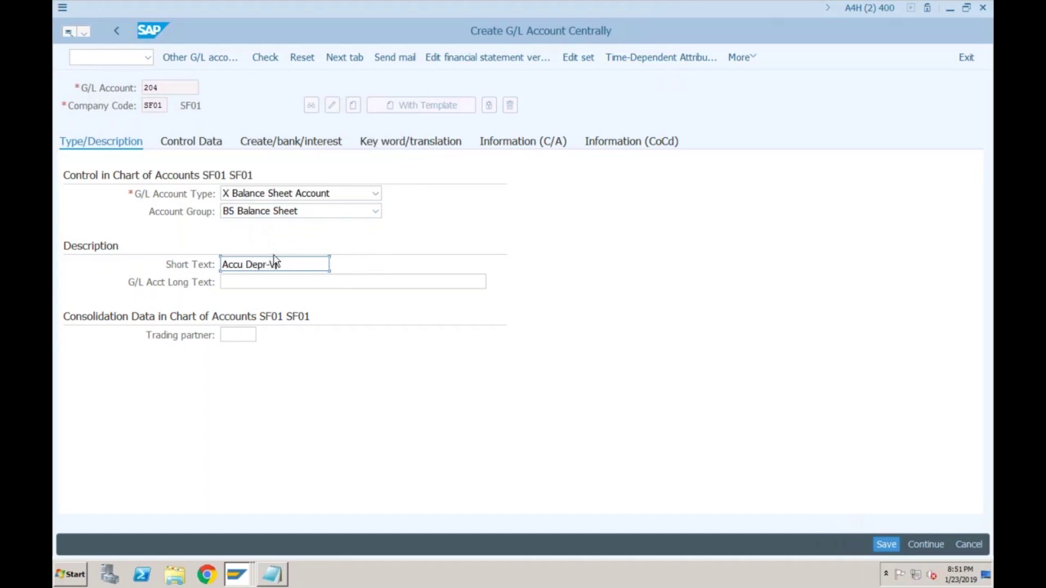
type("hicles")
Make account 204 a reconciliation account for Assets, assign field status group G007 and save it
left_click(205, 149)
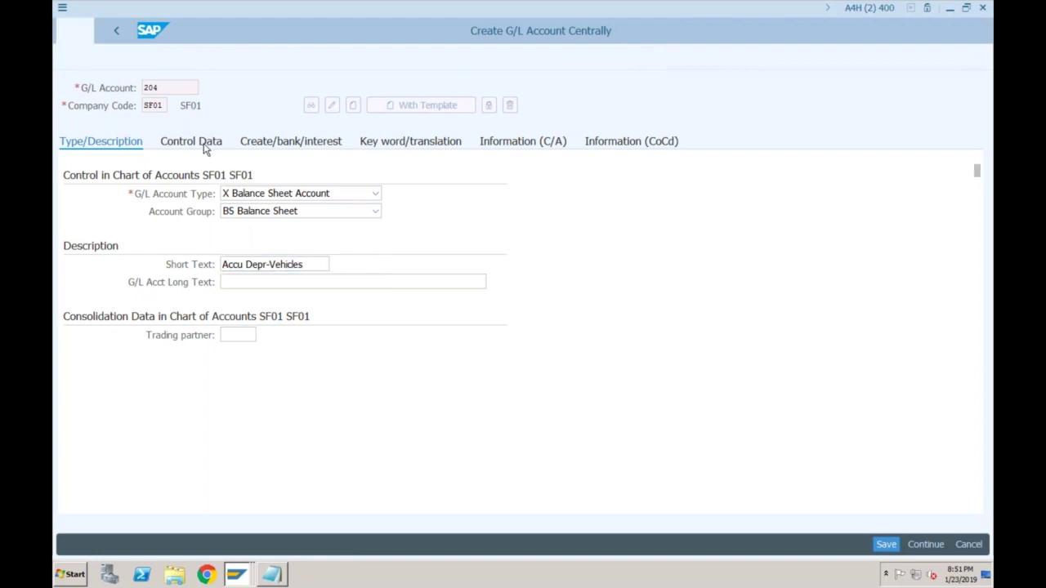
left_click(229, 300)
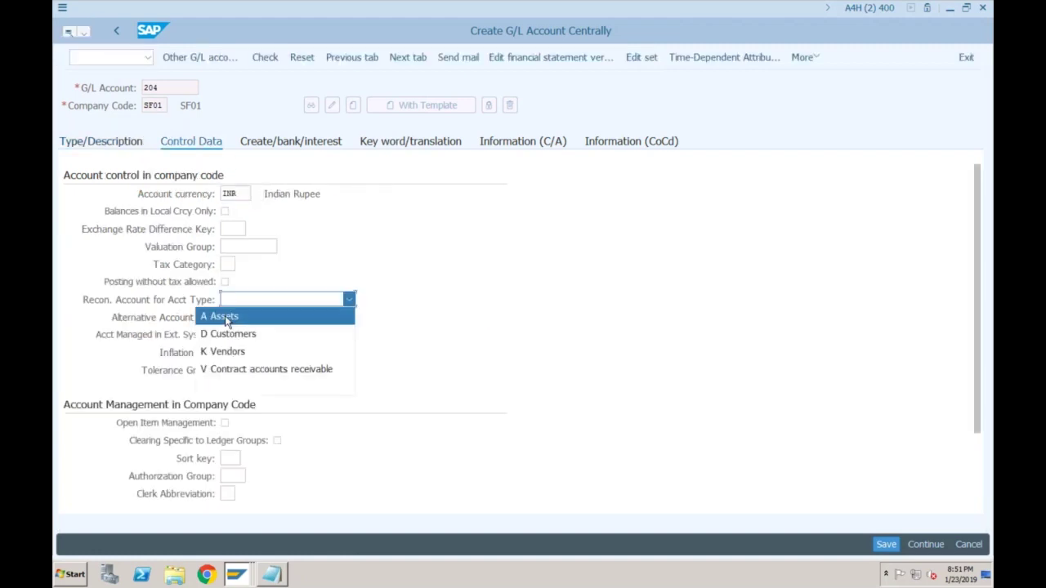
left_click(227, 318)
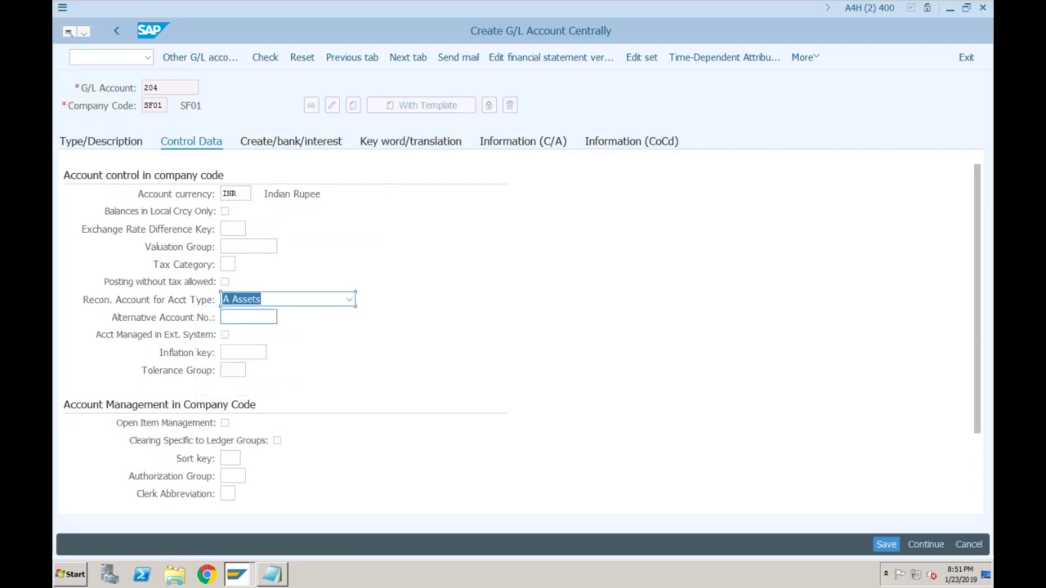
left_click(285, 143)
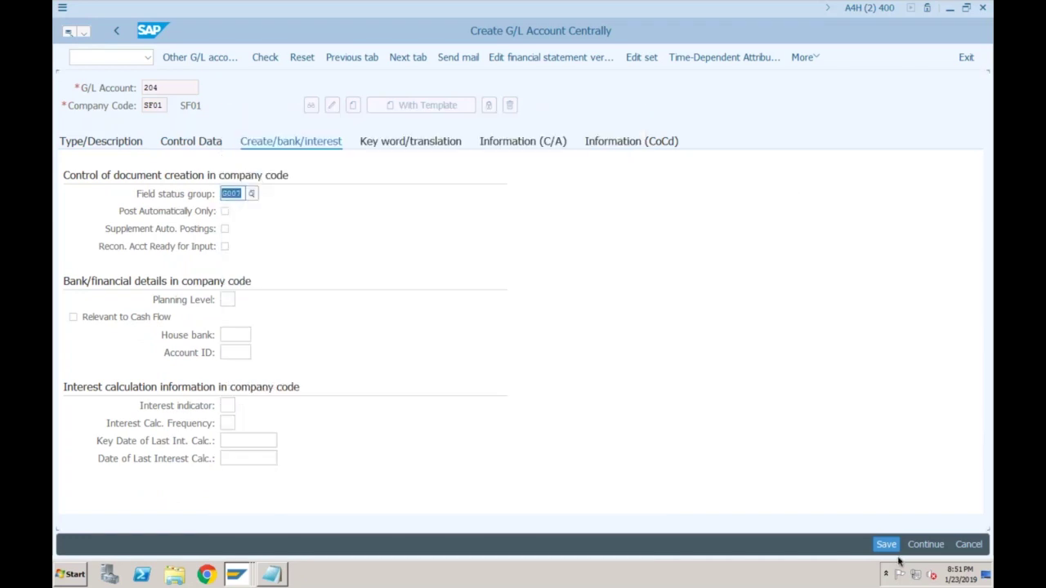
left_click(886, 545)
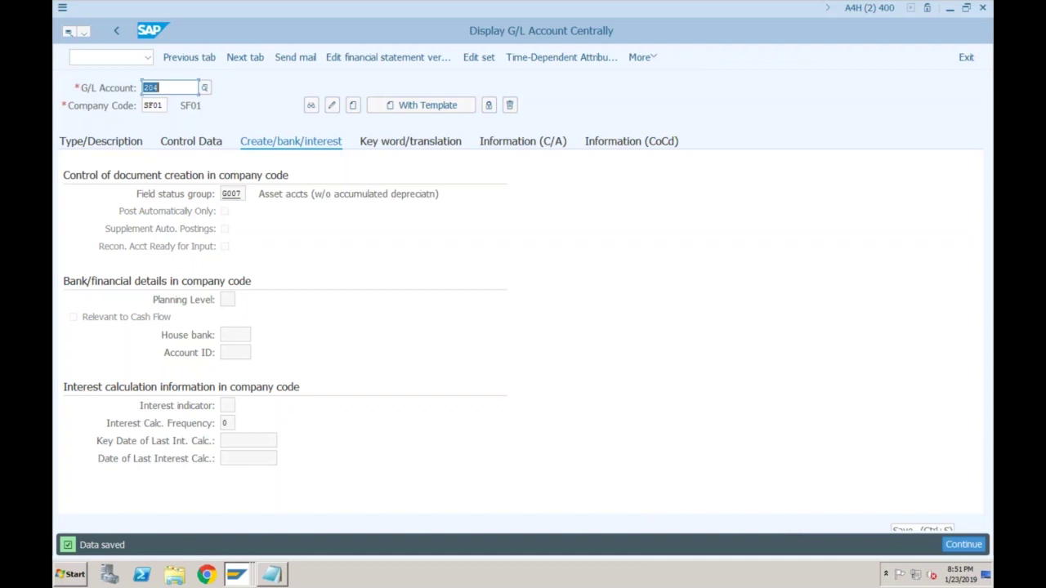
Check the existing accounts in chart of accounts SF01 and start creating G/L account 401 in company code SF01
left_click(205, 87)
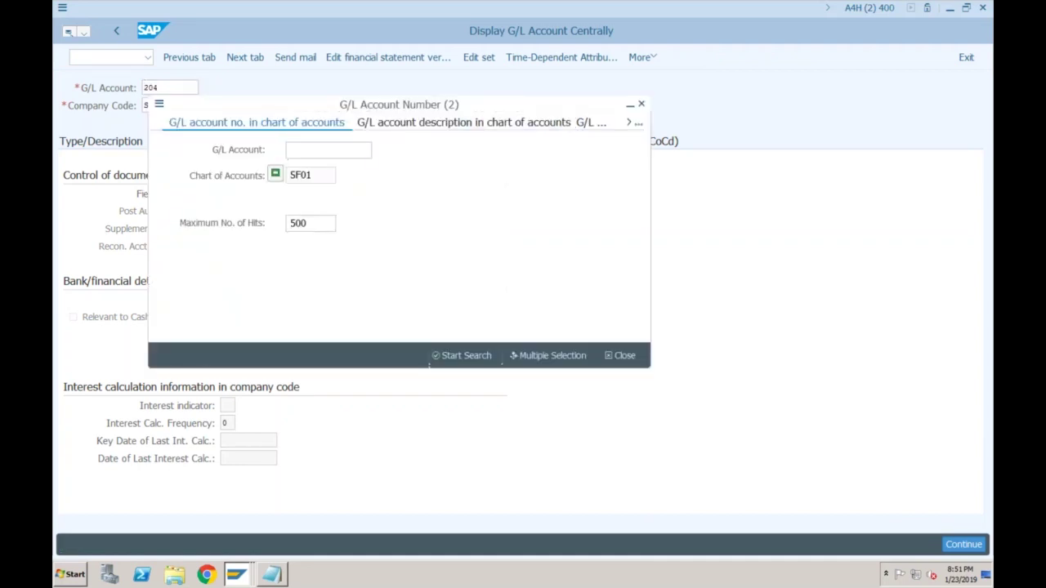
key("Return")
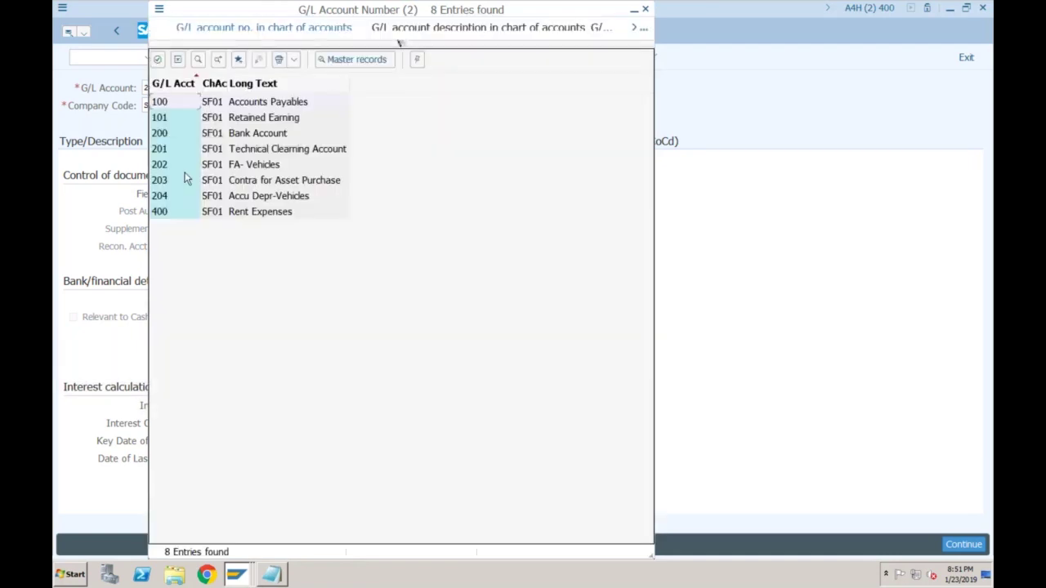
key("ctrl+End")
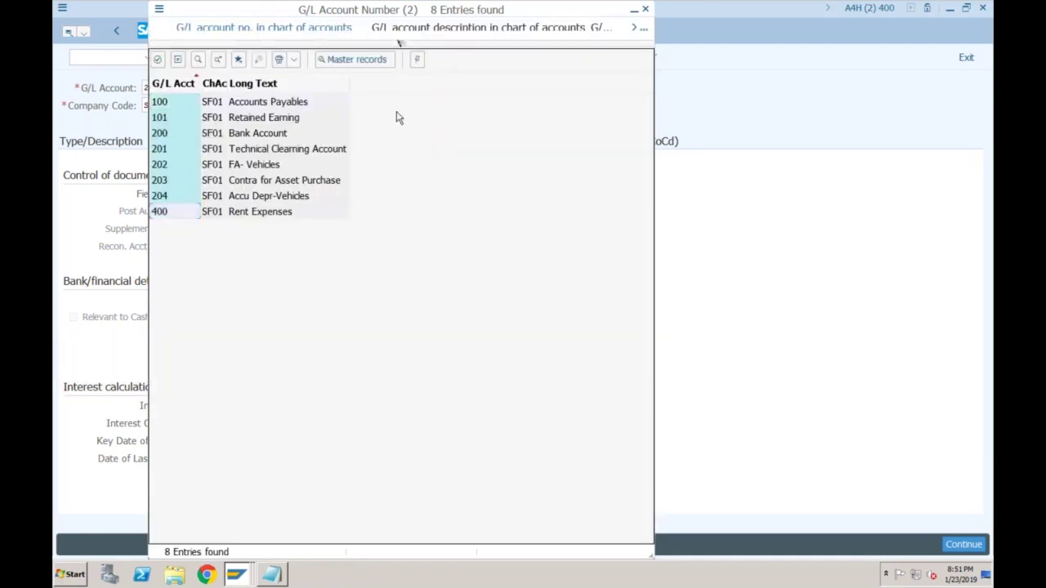
left_click(640, 12)
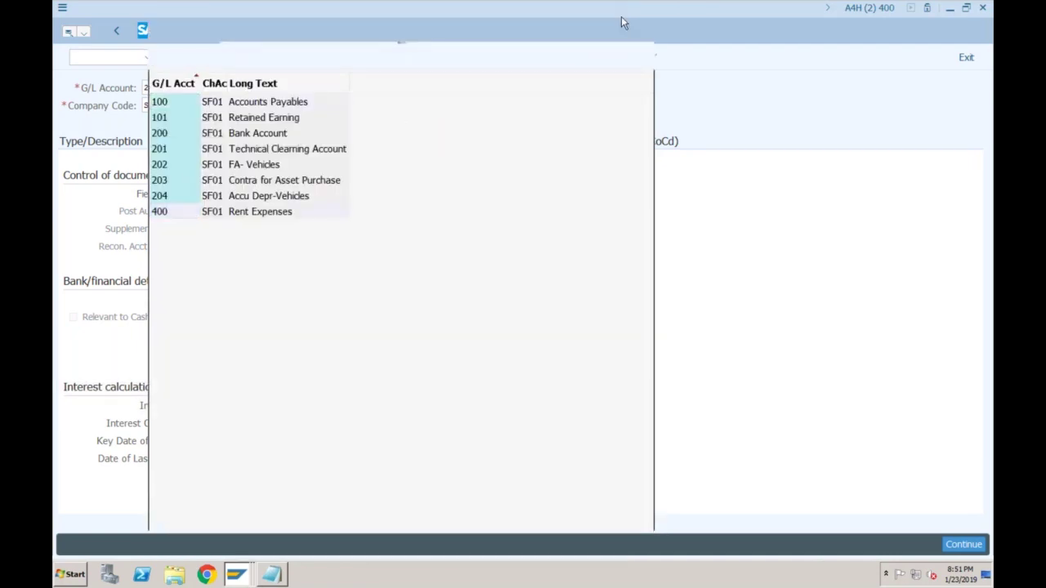
type("01")
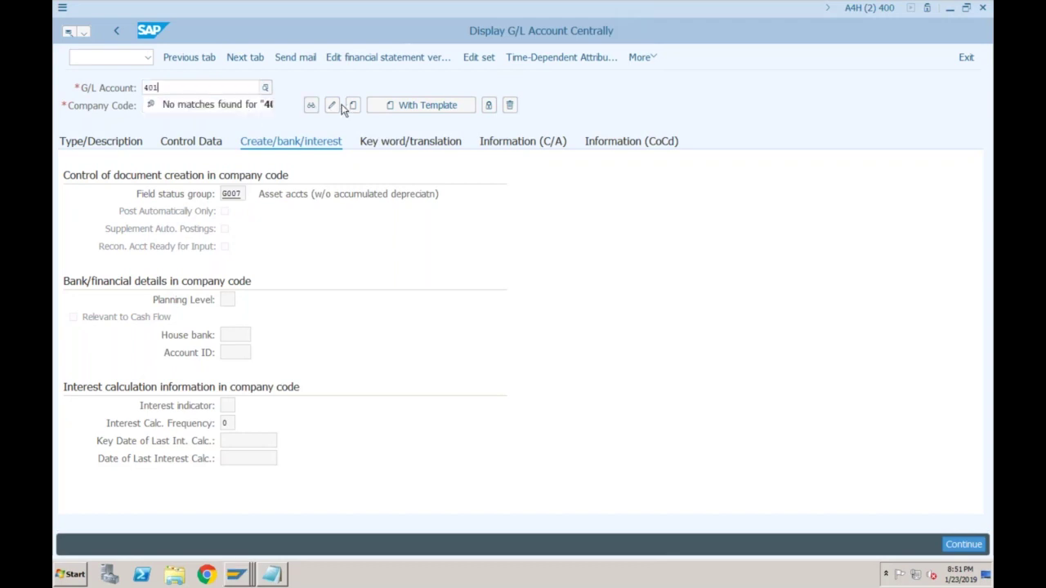
left_click(353, 106)
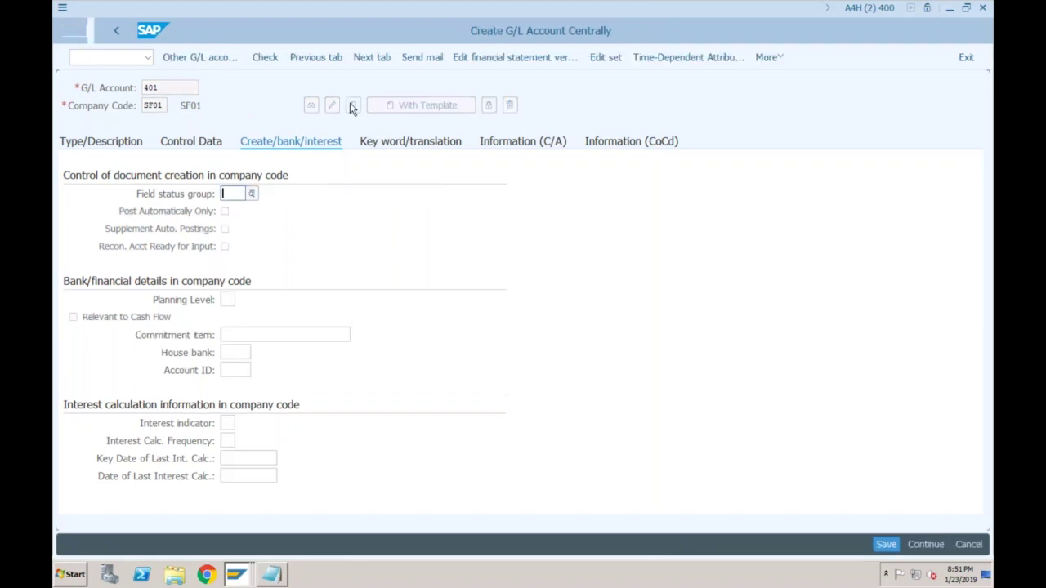
Set account 401's type to Primary Costs or Revenue and its account group to PL Profit & Loss
left_click(262, 196)
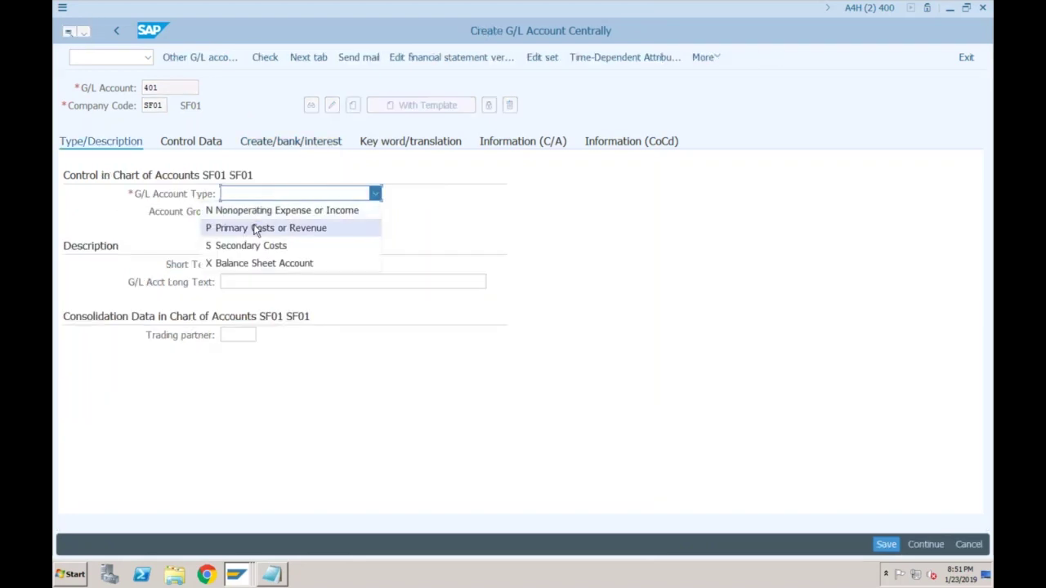
left_click(255, 228)
left_click(318, 198)
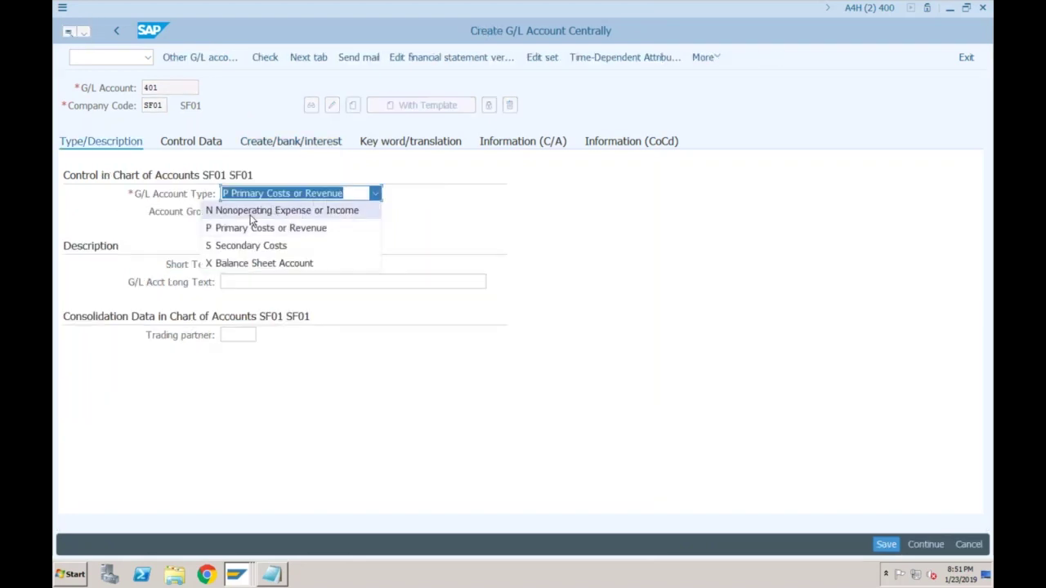
left_click(242, 228)
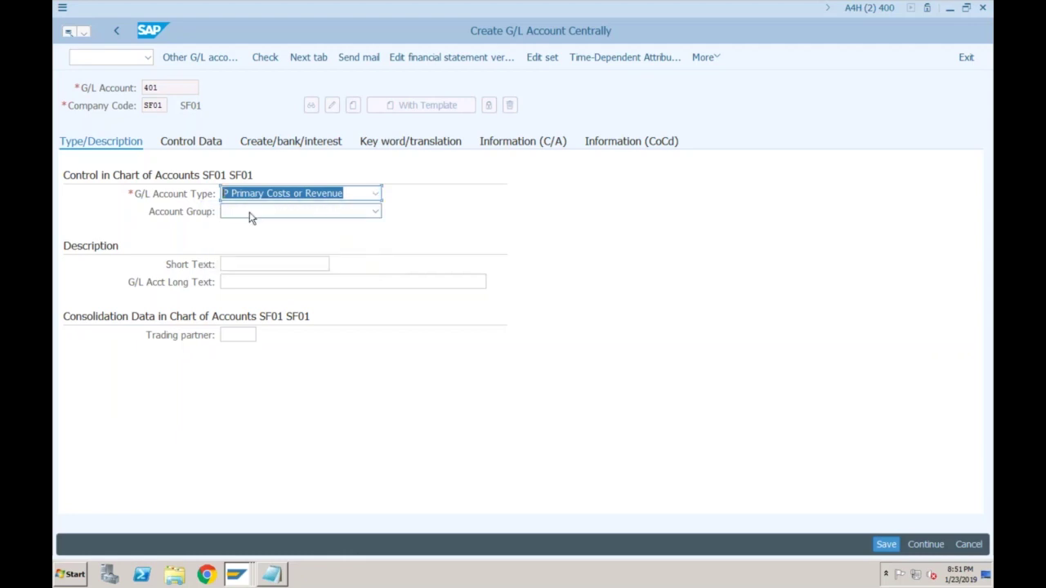
left_click(251, 214)
left_click(252, 244)
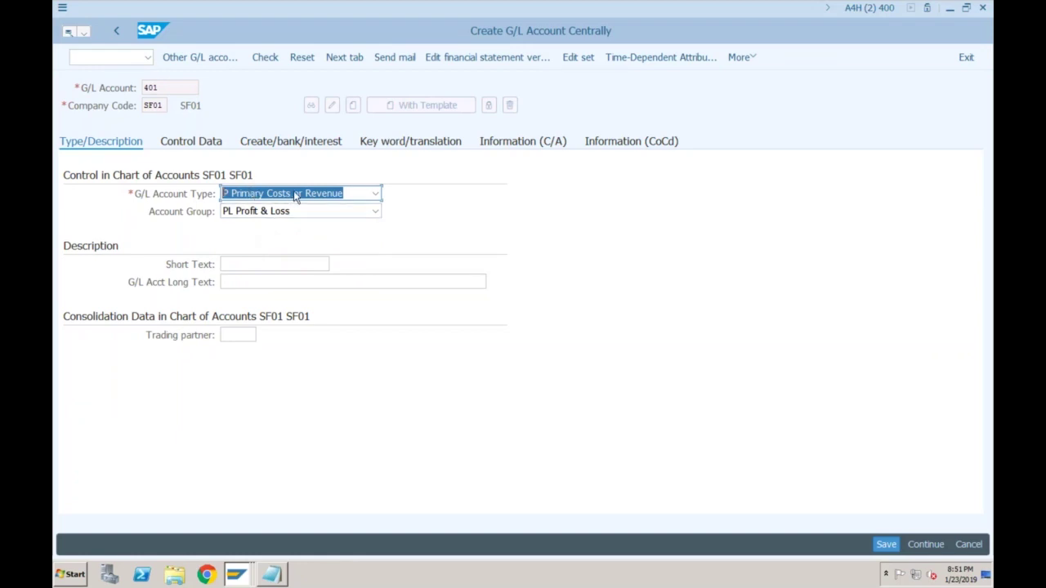
Enter "Depreciation - Vehic" as the short text of account 401
left_click(276, 263)
type("Deprec")
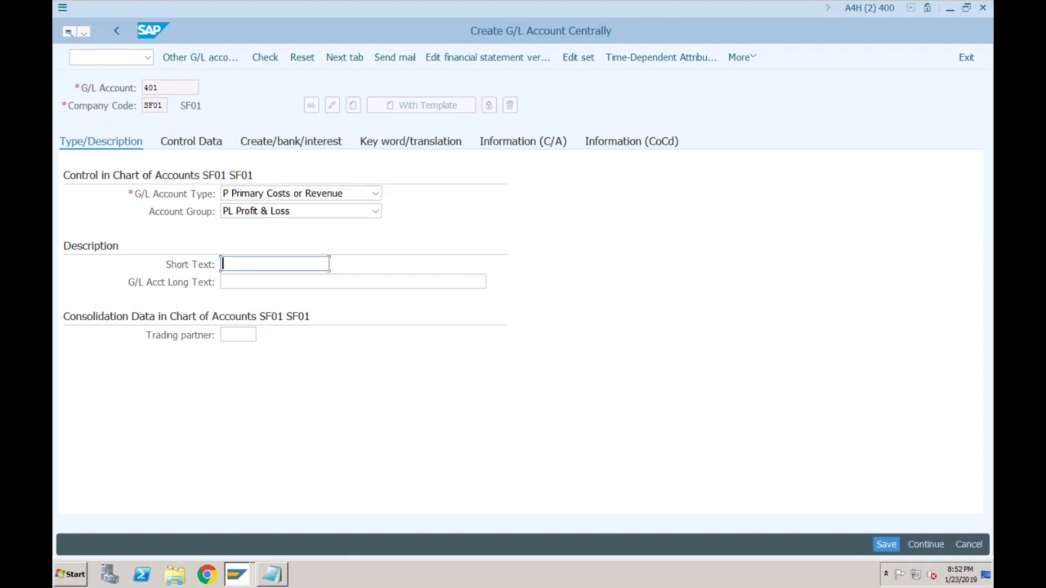
type("iation - Vehic")
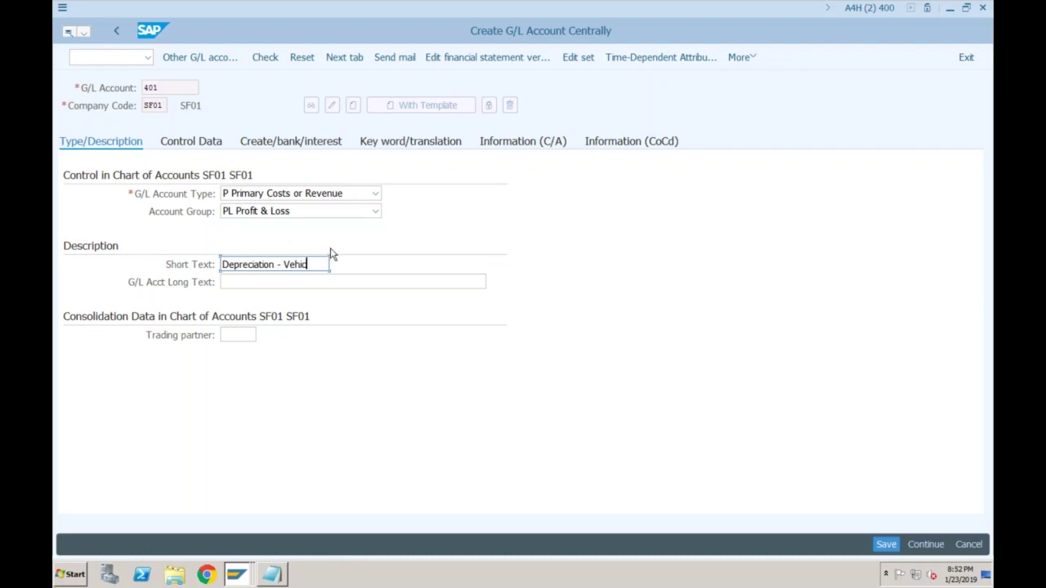
Assign field status group G004 (Cost accounts) to account 401 and try to save it without locking it for posting
left_click(198, 145)
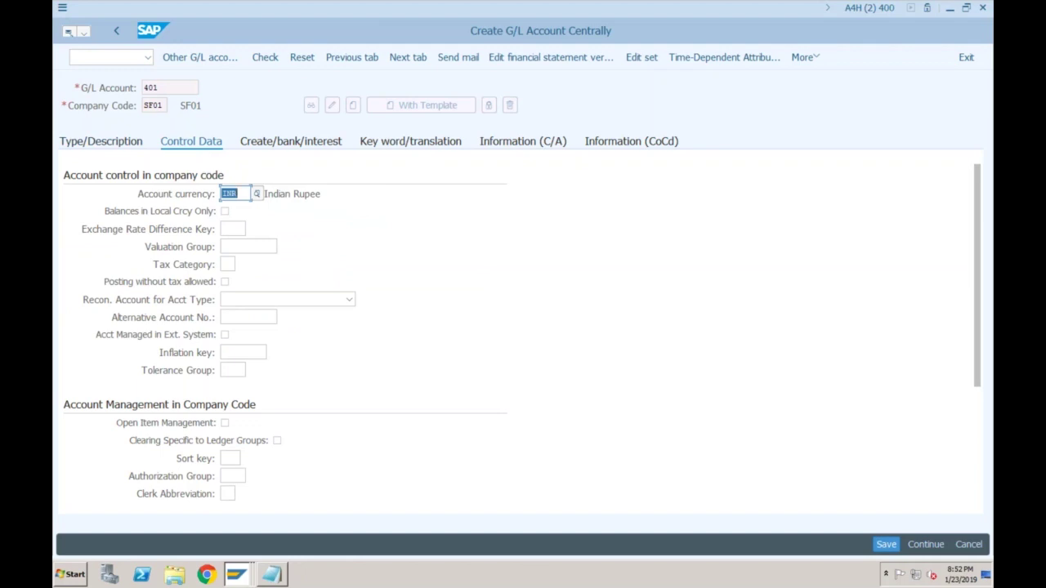
left_click(290, 145)
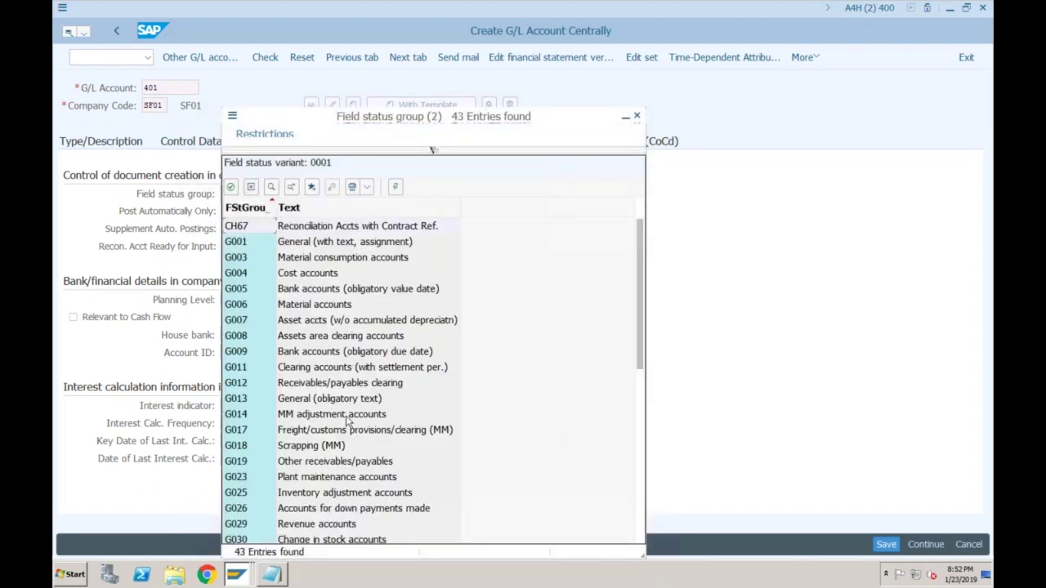
left_click(300, 278)
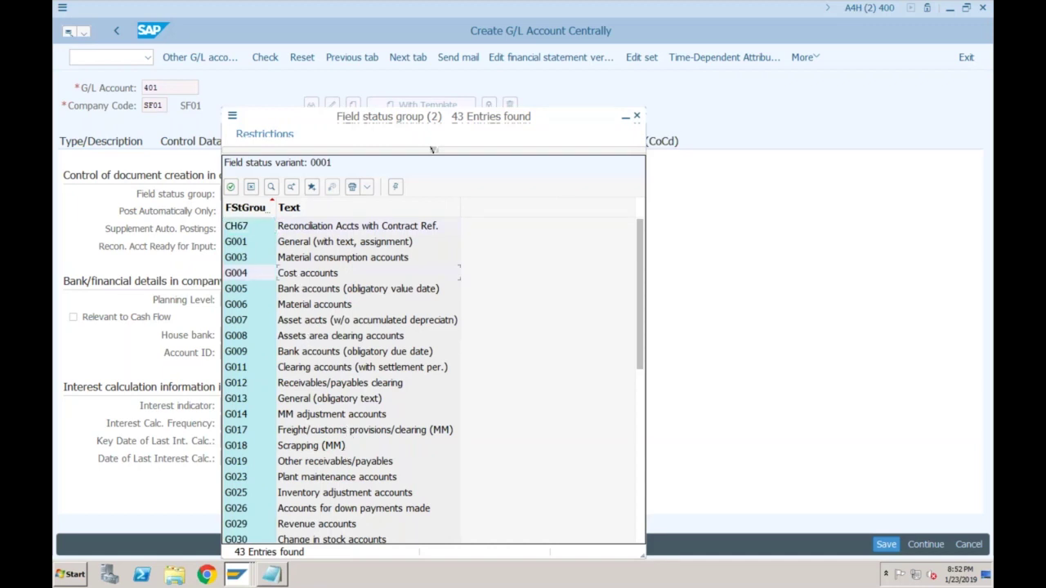
left_click(886, 545)
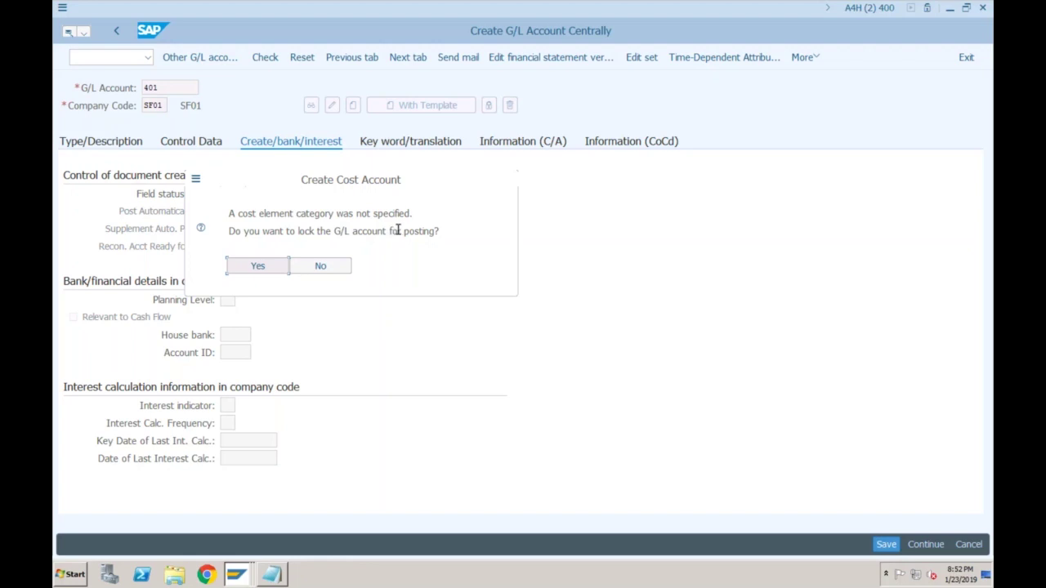
left_click(329, 267)
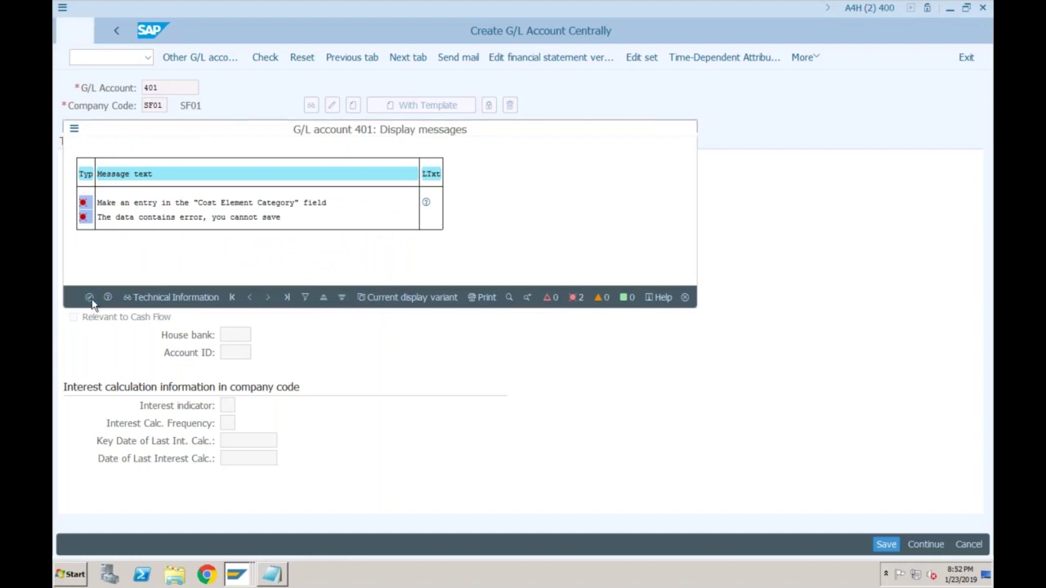
left_click(90, 298)
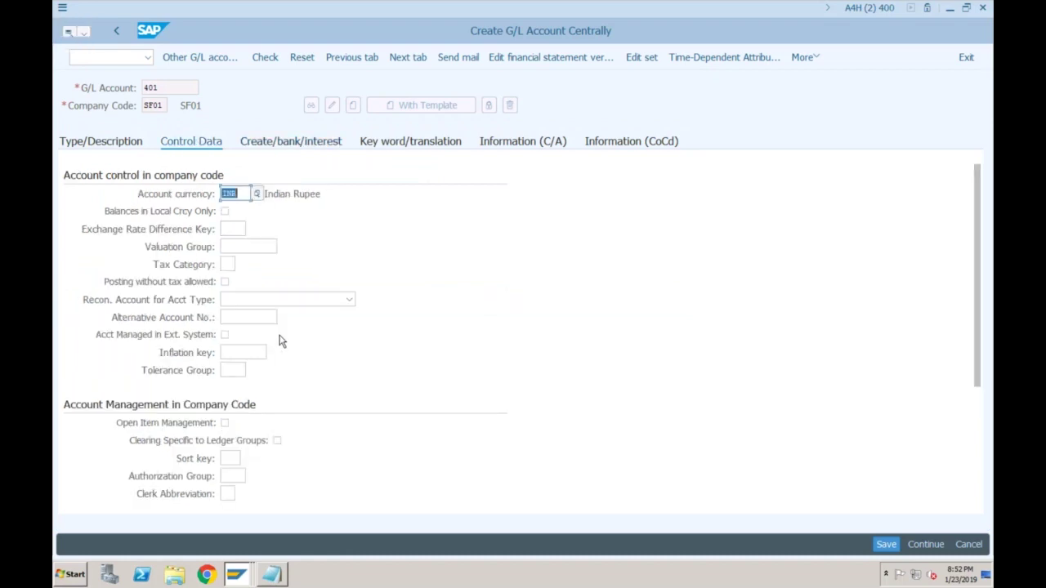
Set account 401's cost element category to 1 (Primary costs/cost-reducing revenues) and save the account
scroll(281, 338, "down", 5)
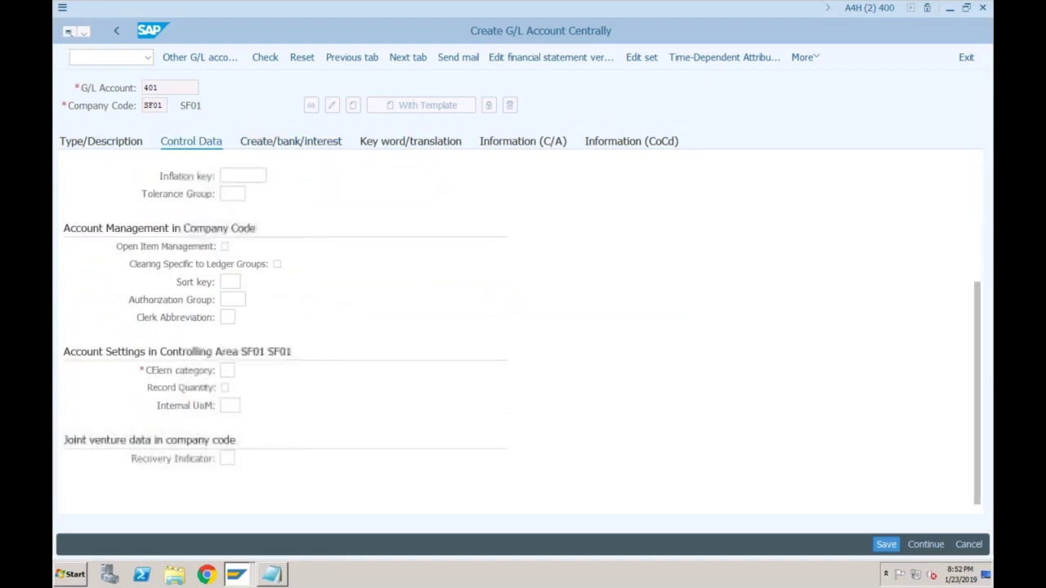
left_click(229, 371)
left_click(241, 372)
left_click(315, 135)
left_click(886, 545)
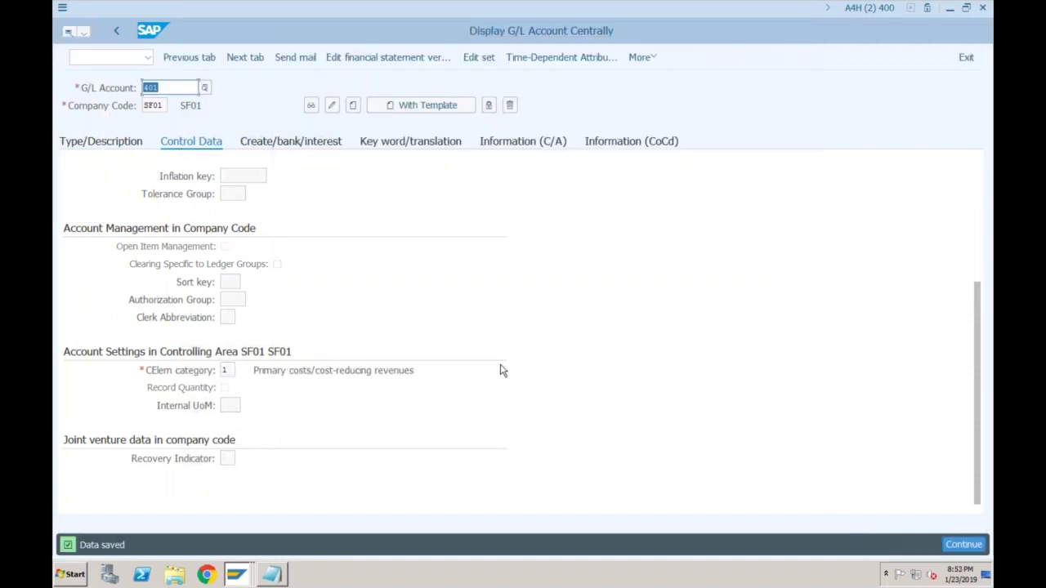
Return to account determination 31000 (Vehicles) in chart of accounts SF01 and open its depreciation account assignments for area 1
left_click(237, 575)
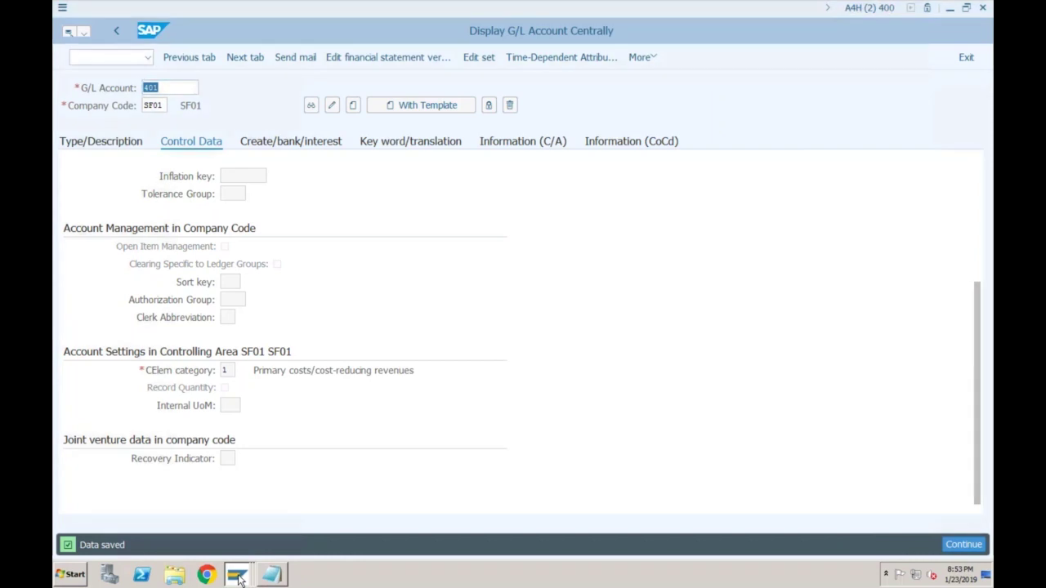
mouse_move(238, 577)
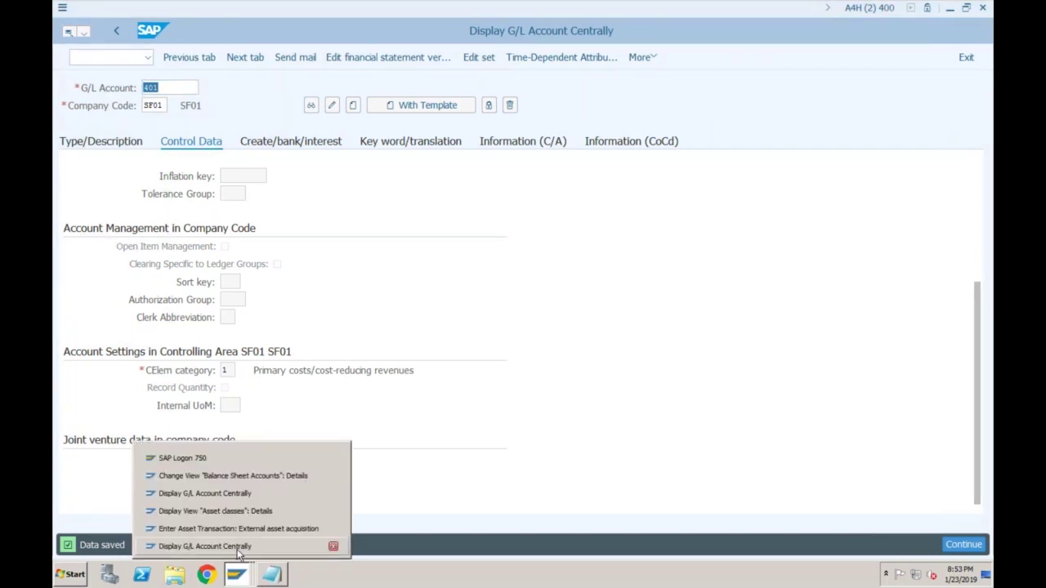
left_click(246, 476)
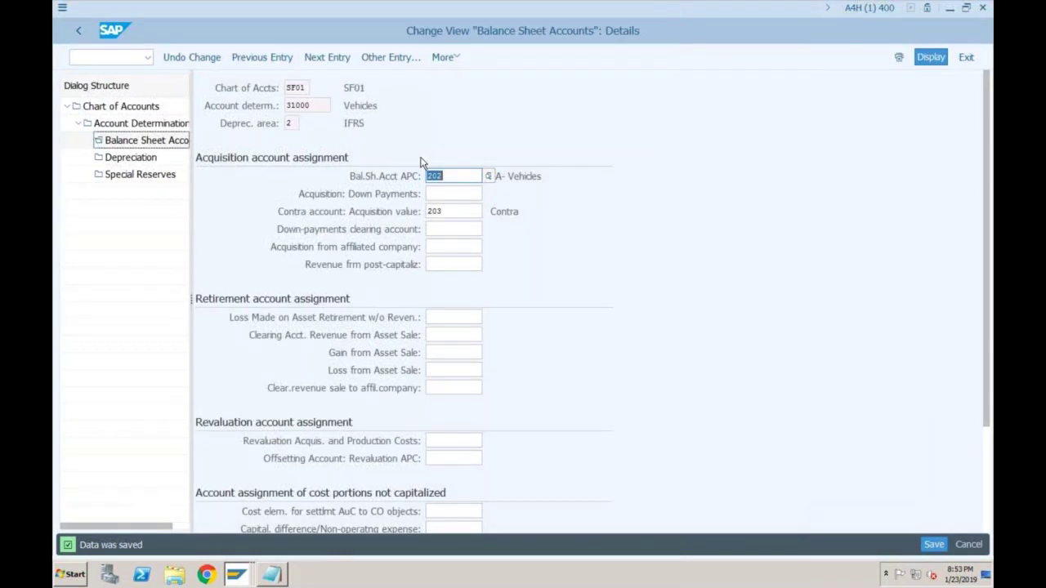
left_click(149, 159)
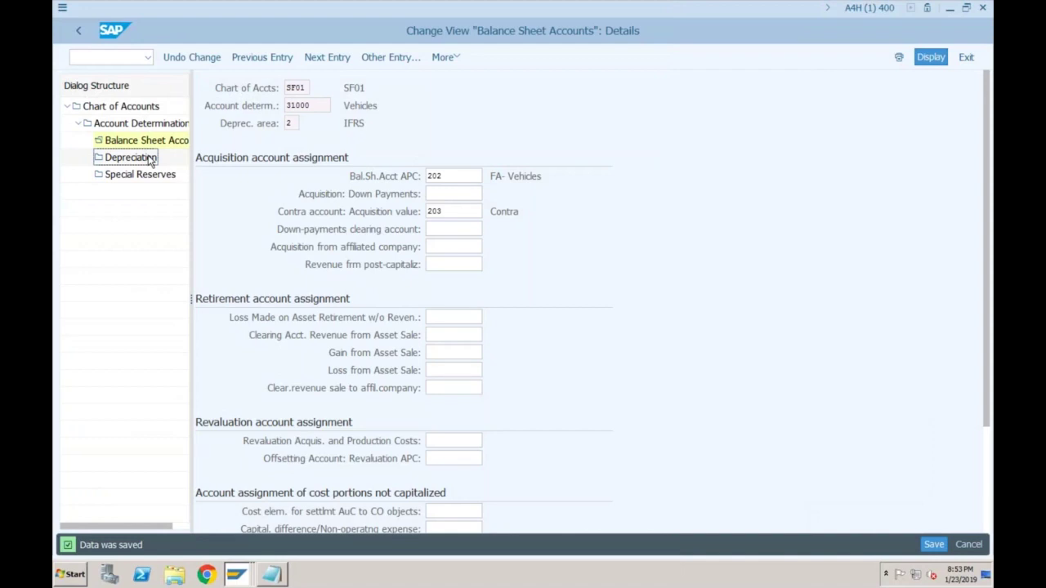
double_click(150, 160)
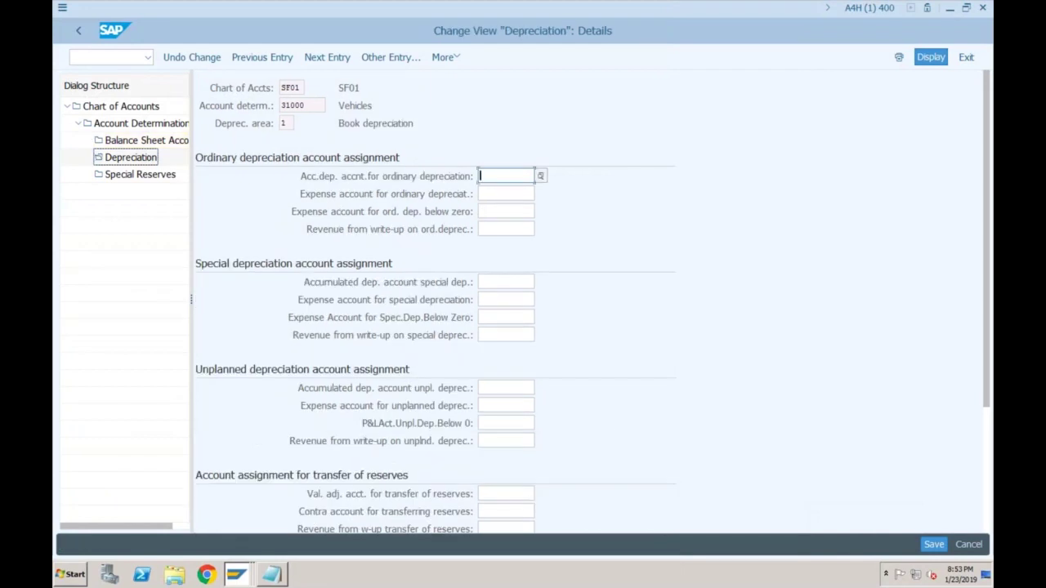
Assign 204 as the accumulated depreciation account and 401 as the expense account for ordinary depreciation of Vehicles in area 1
key("F4")
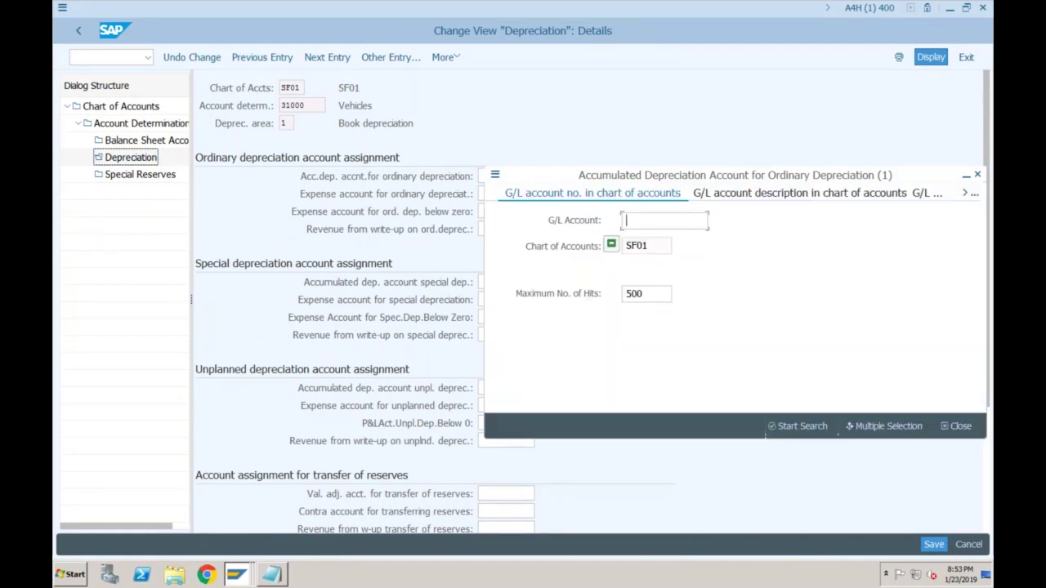
left_click_drag(665, 182, 353, 183)
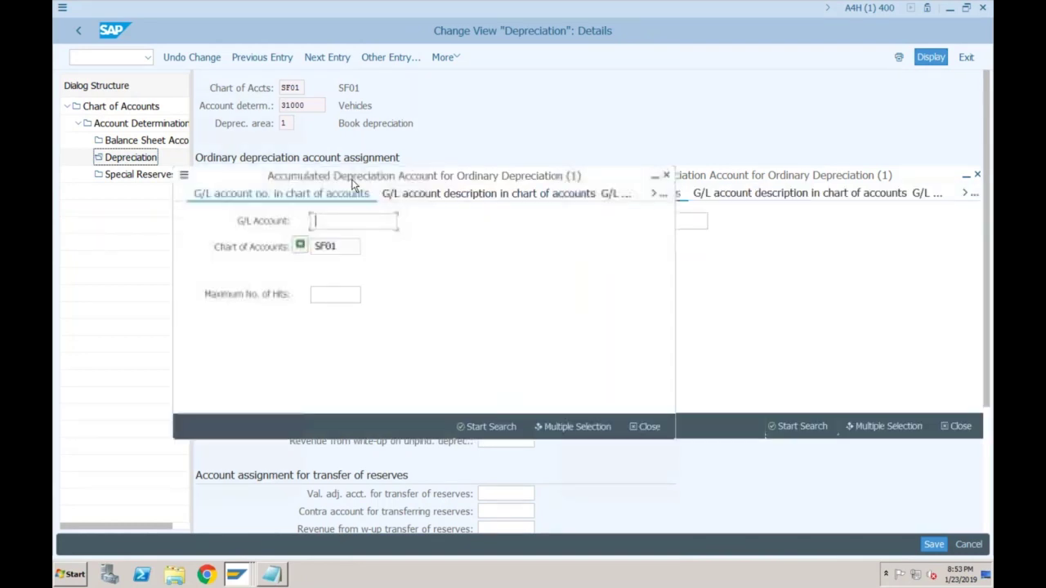
key("Escape")
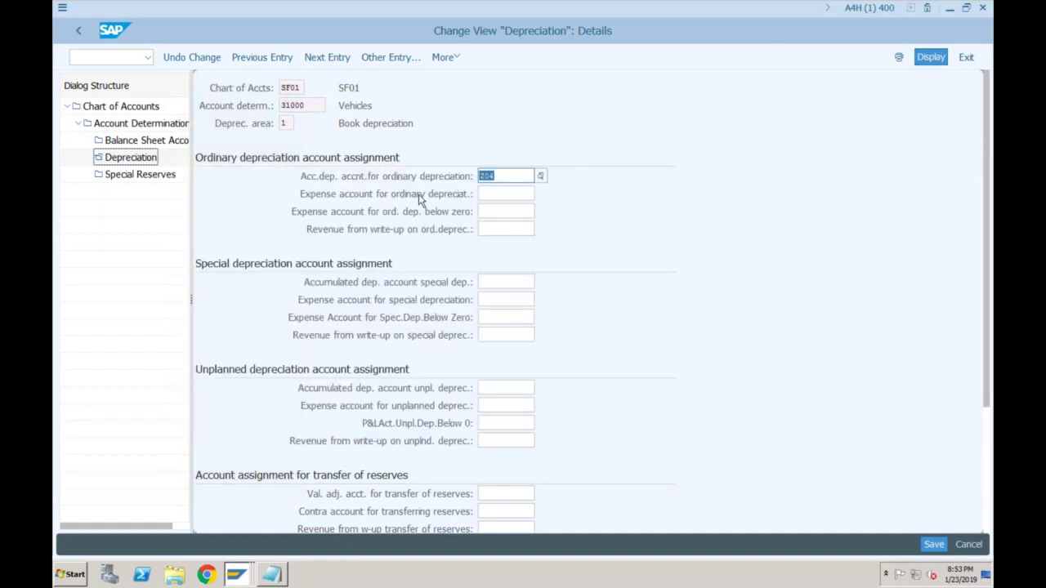
left_click(482, 196)
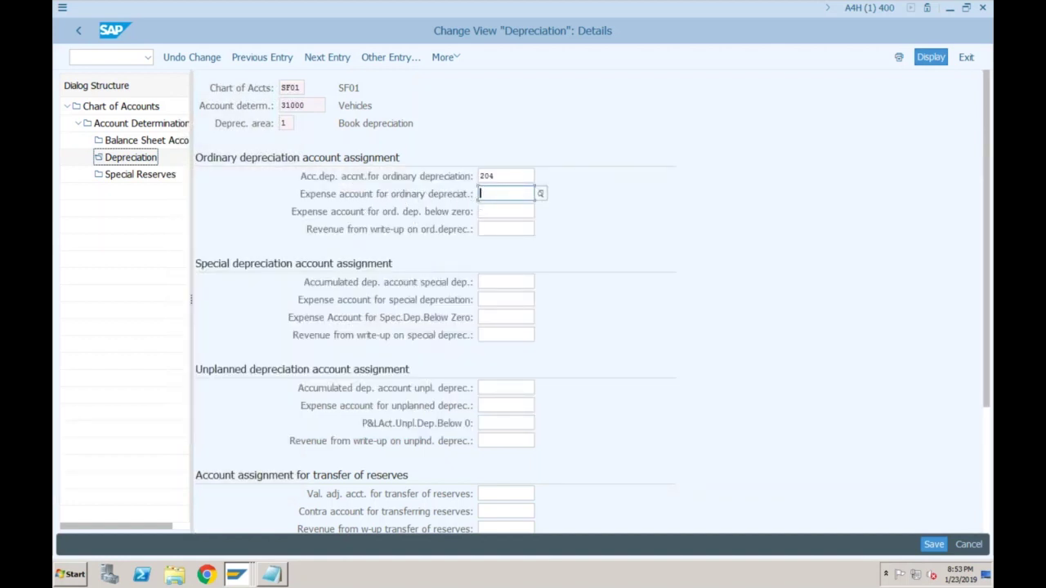
left_click(541, 194)
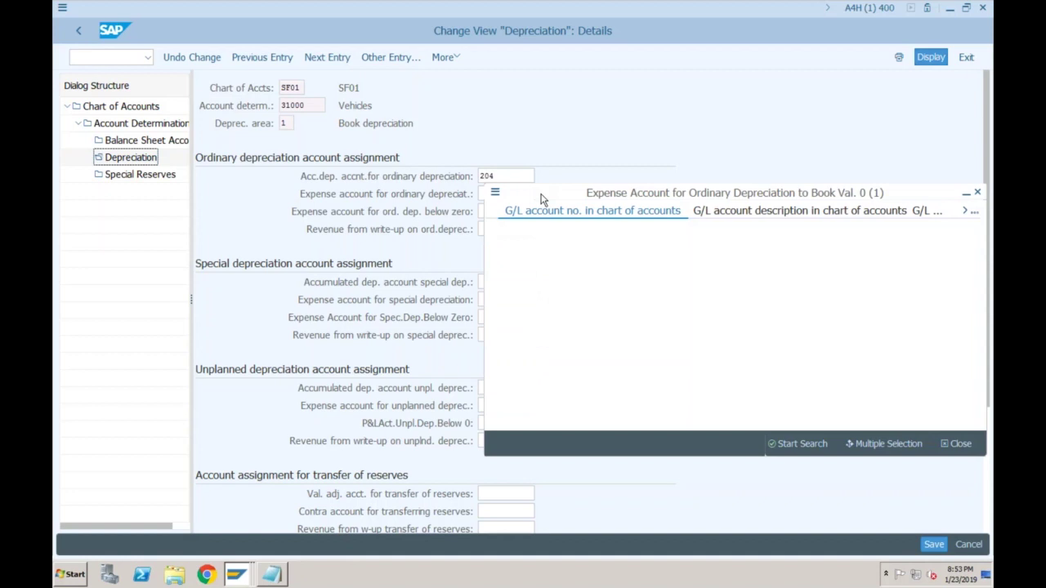
key("Return")
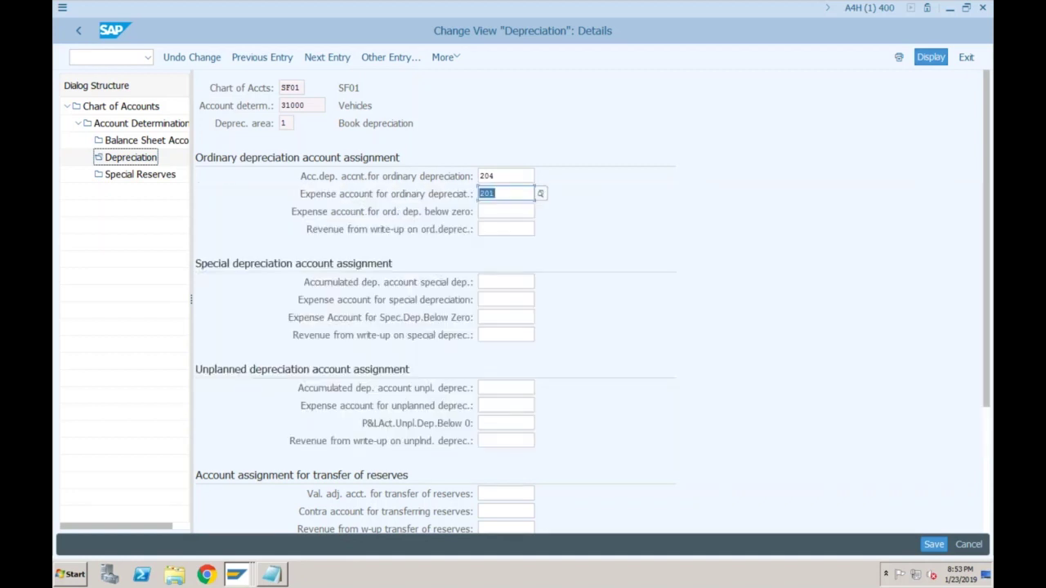
type("401")
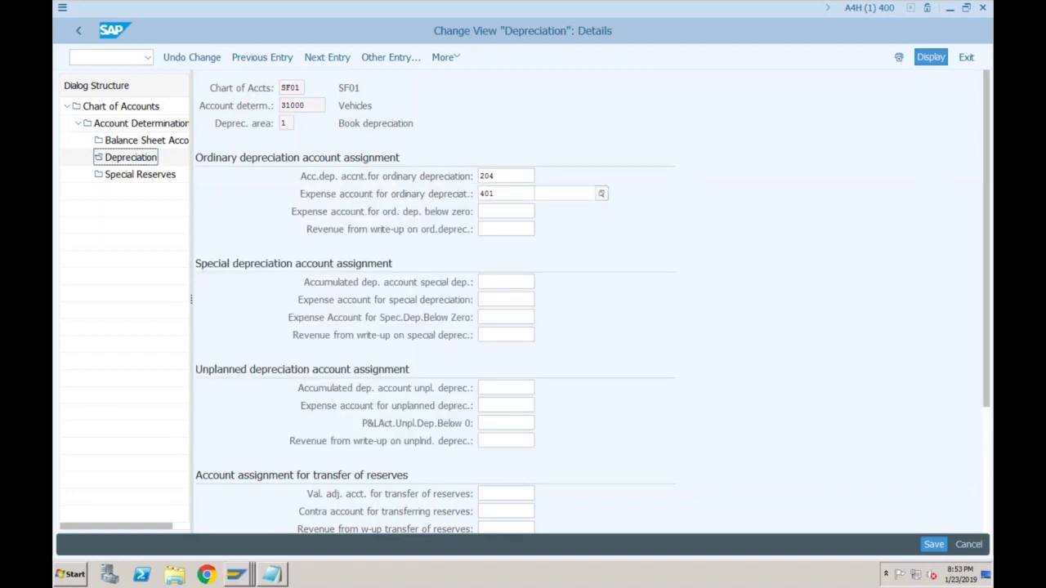
key("Return")
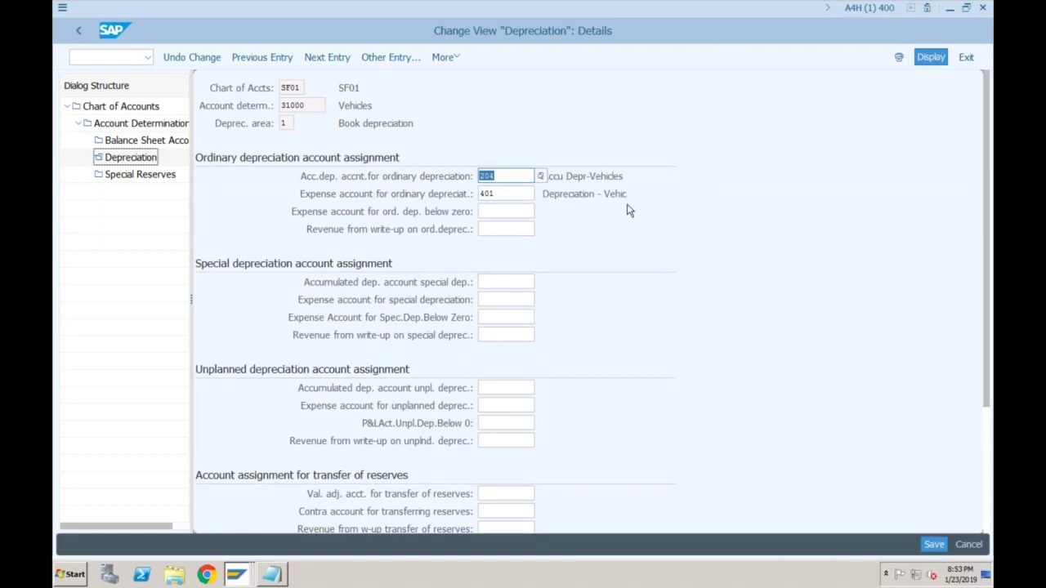
Check and save the Vehicles depreciation account assignments for area 1, and leave the account determination settings
left_click(585, 176)
left_click(570, 193)
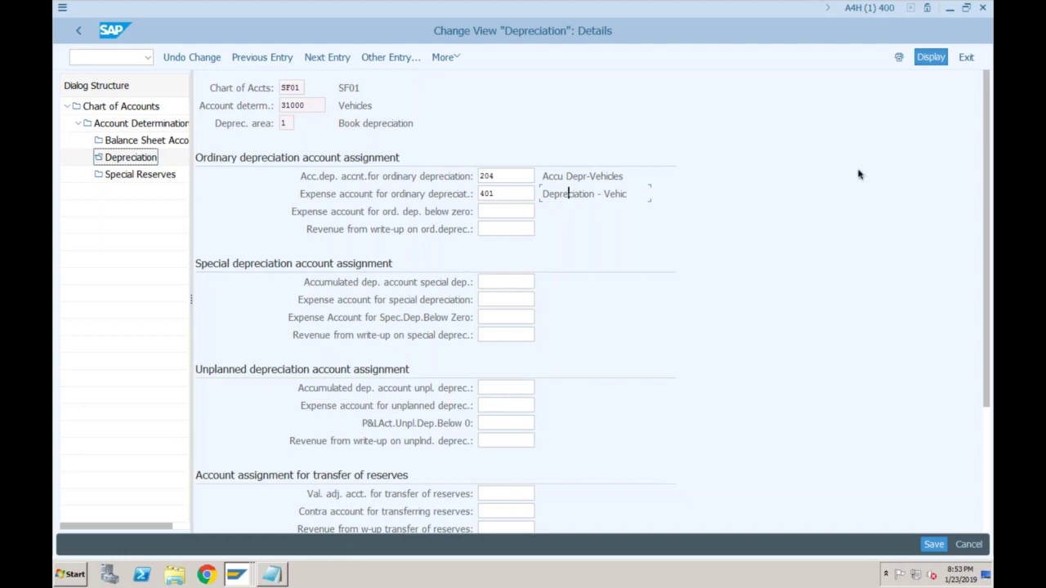
left_click(508, 176)
left_click(505, 194)
left_click(932, 545)
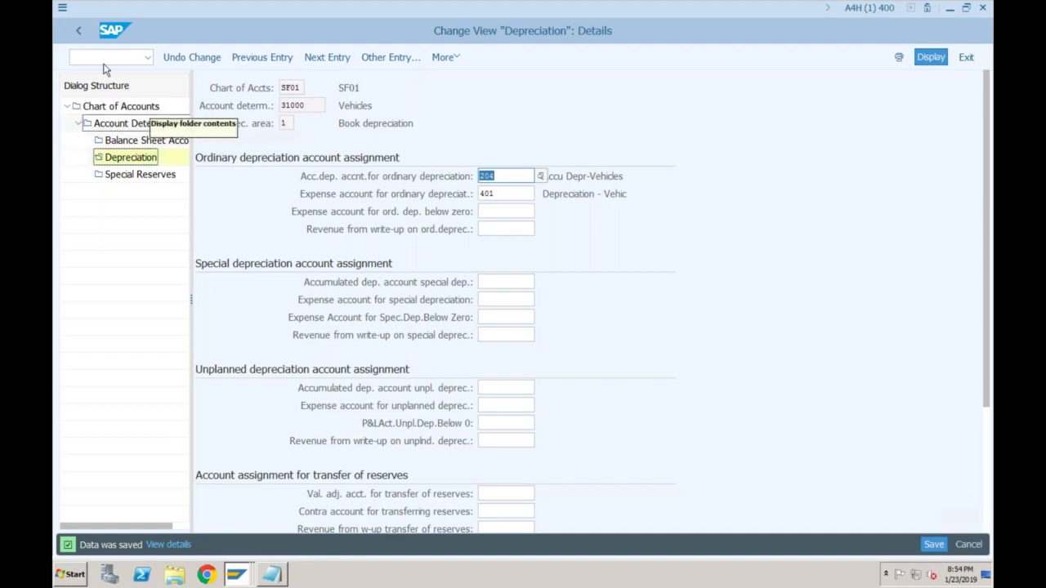
left_click(80, 32)
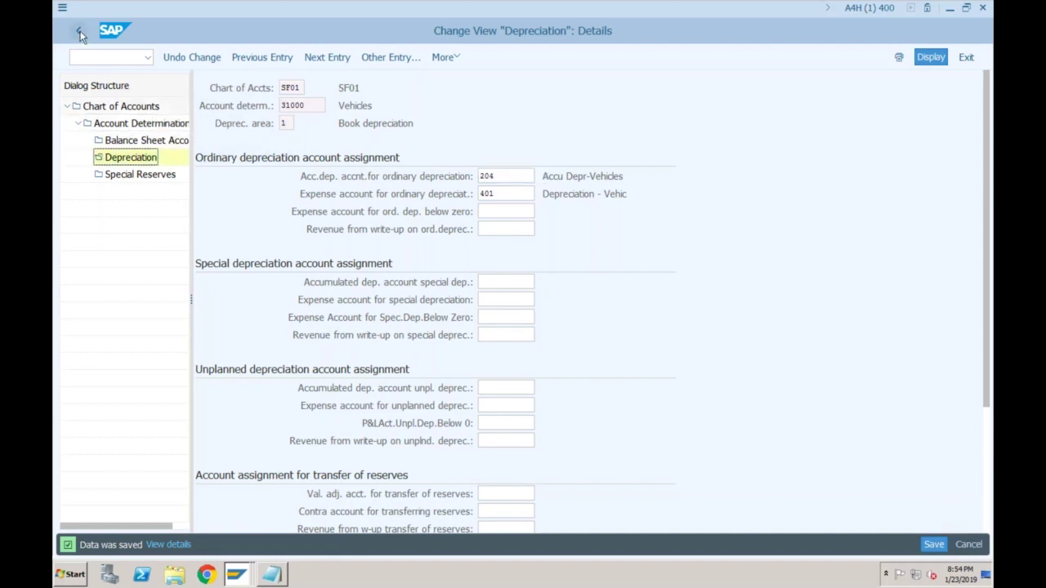
left_click(80, 33)
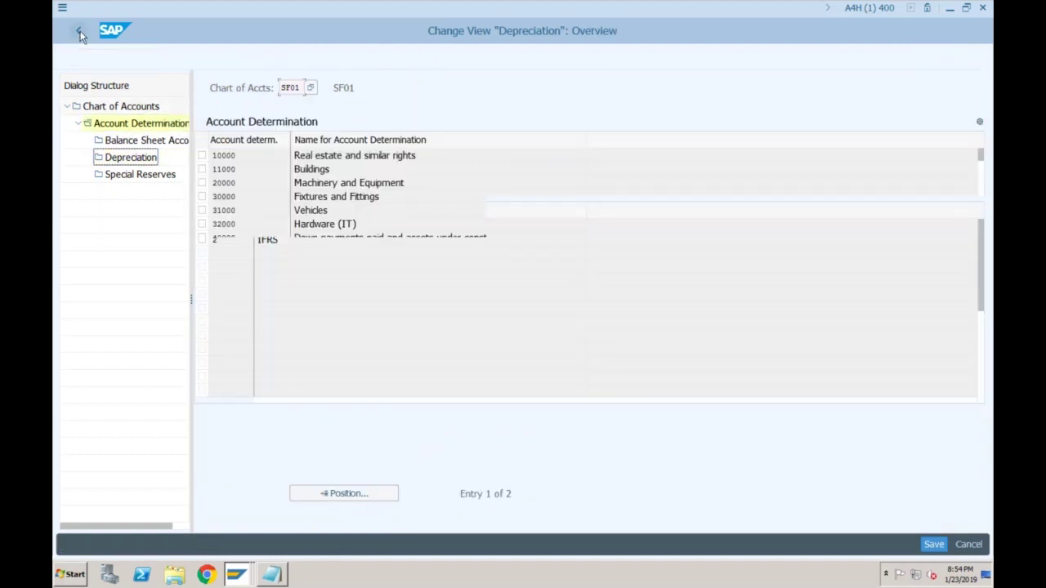
left_click(80, 33)
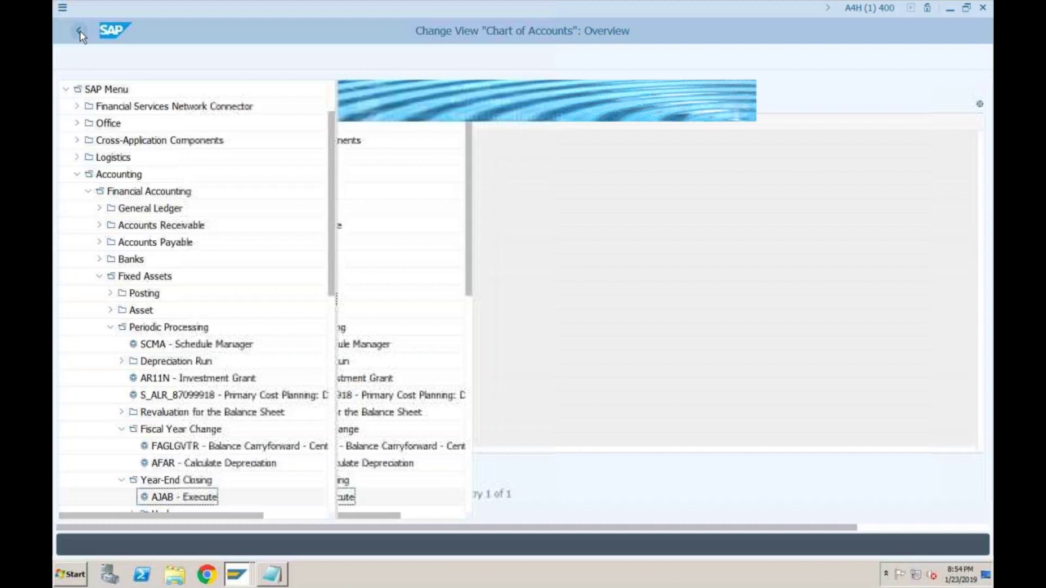
Open the IMG activity Specify Account Assignment Types for Account Assignment Objects under Asset Accounting's Integration with General Ledger Accounting
left_click(94, 55)
type("/ns")
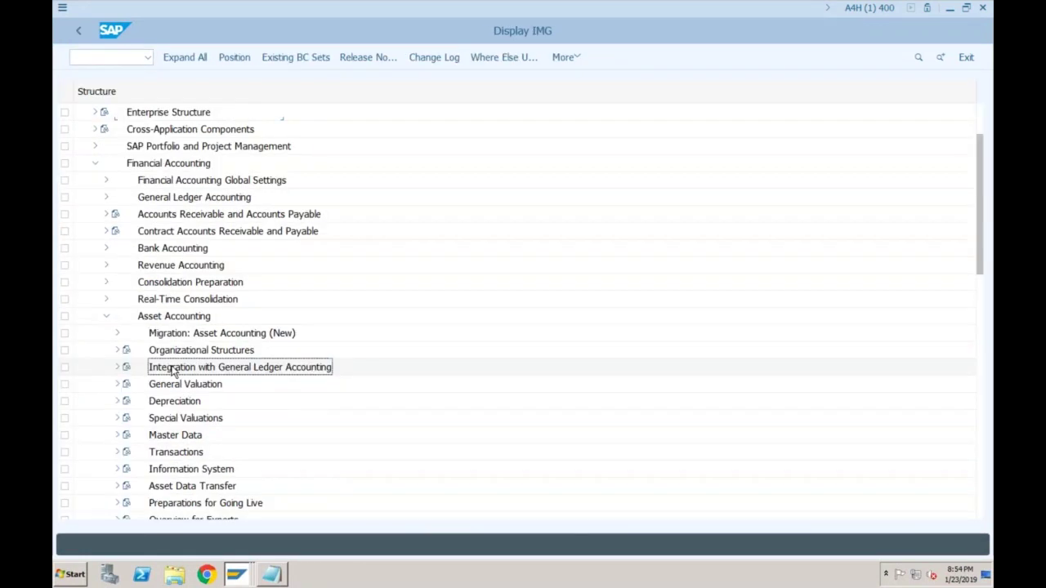
left_click(119, 368)
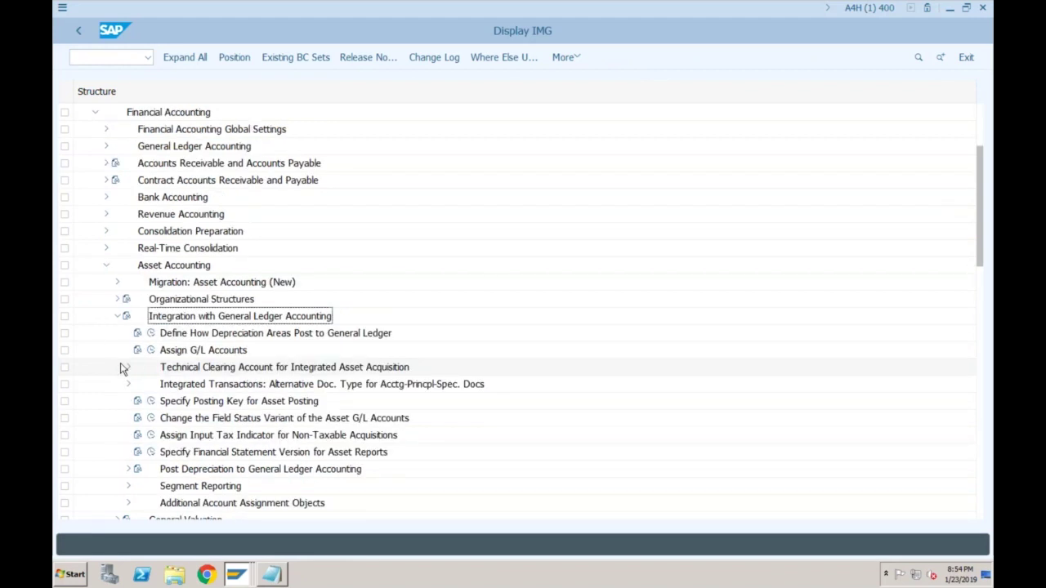
left_click(291, 504)
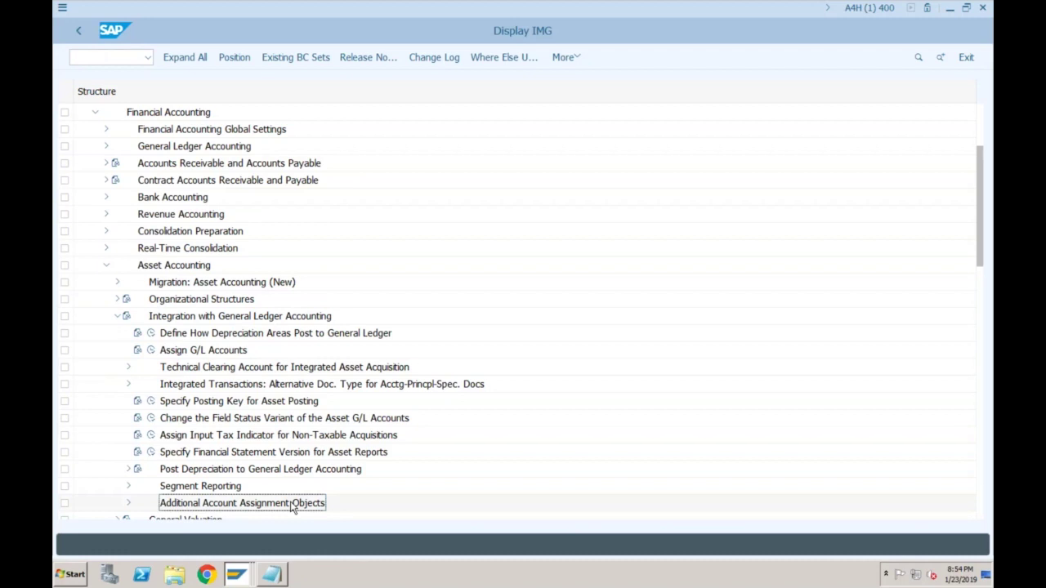
double_click(292, 504)
left_click(211, 470)
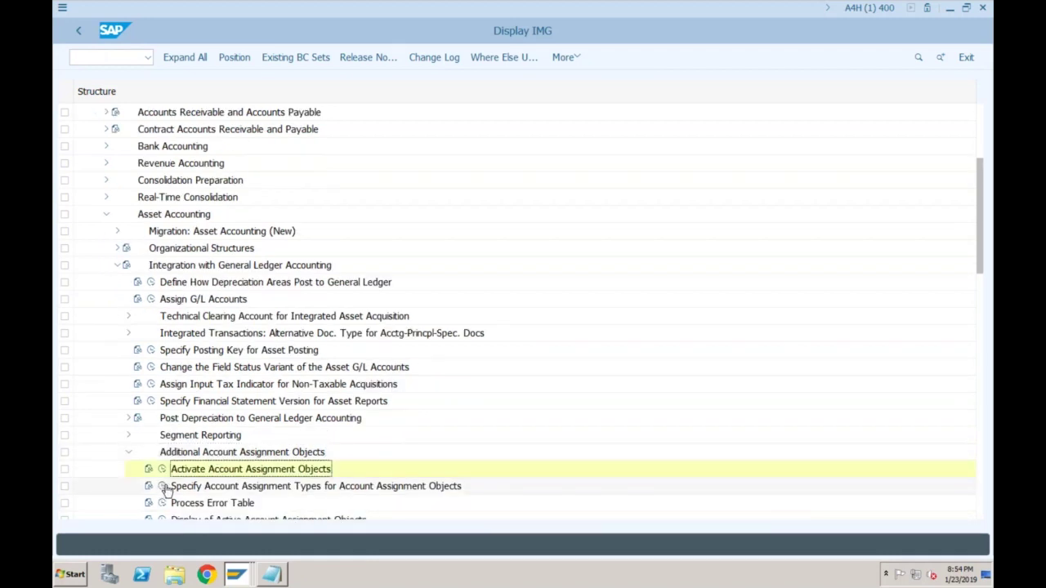
left_click(235, 487)
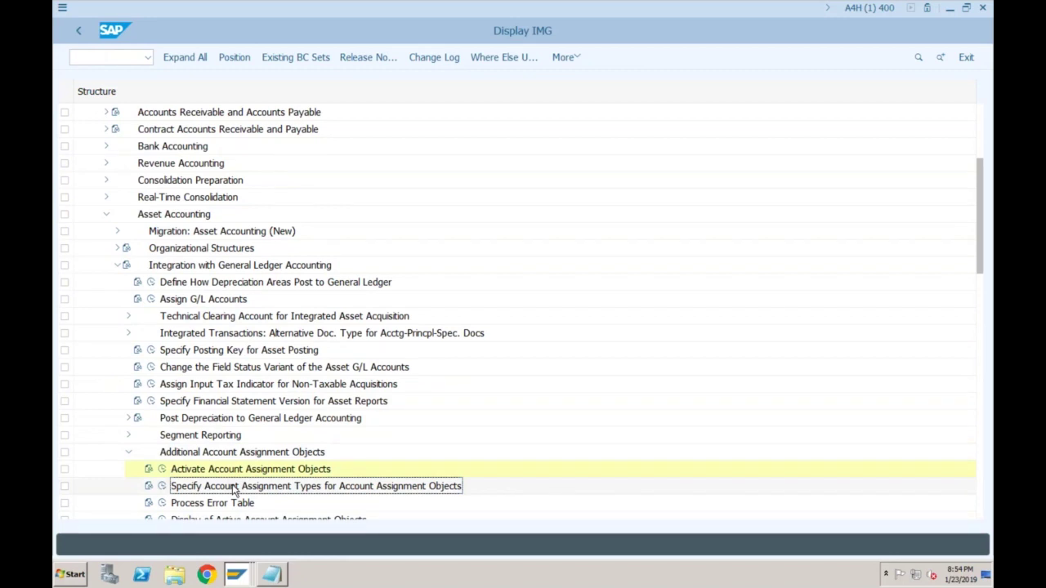
left_click(163, 487)
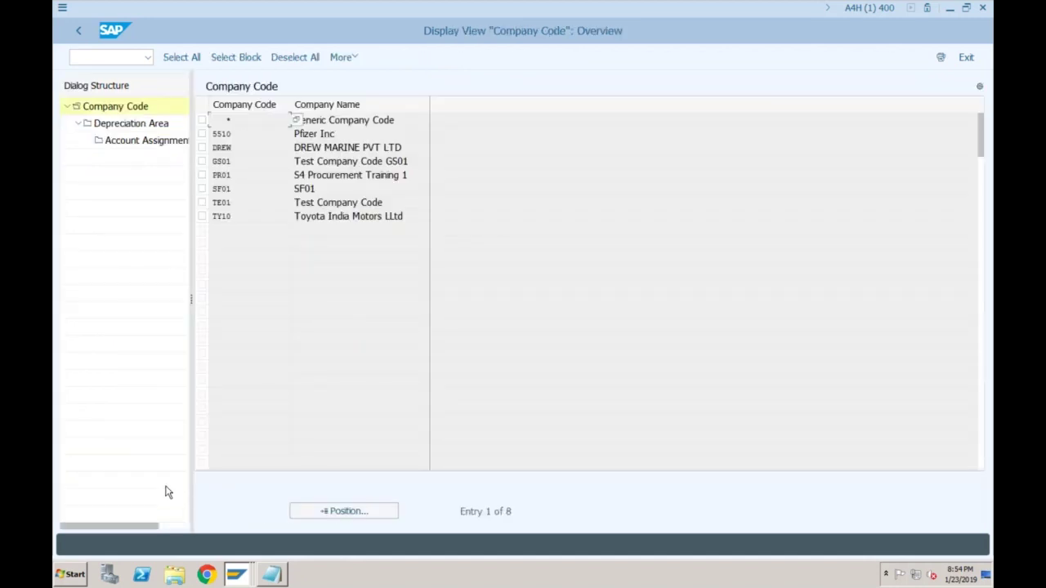
Open the account assignment objects for company code SF01, depreciation area 1, and start new entries
double_click(203, 190)
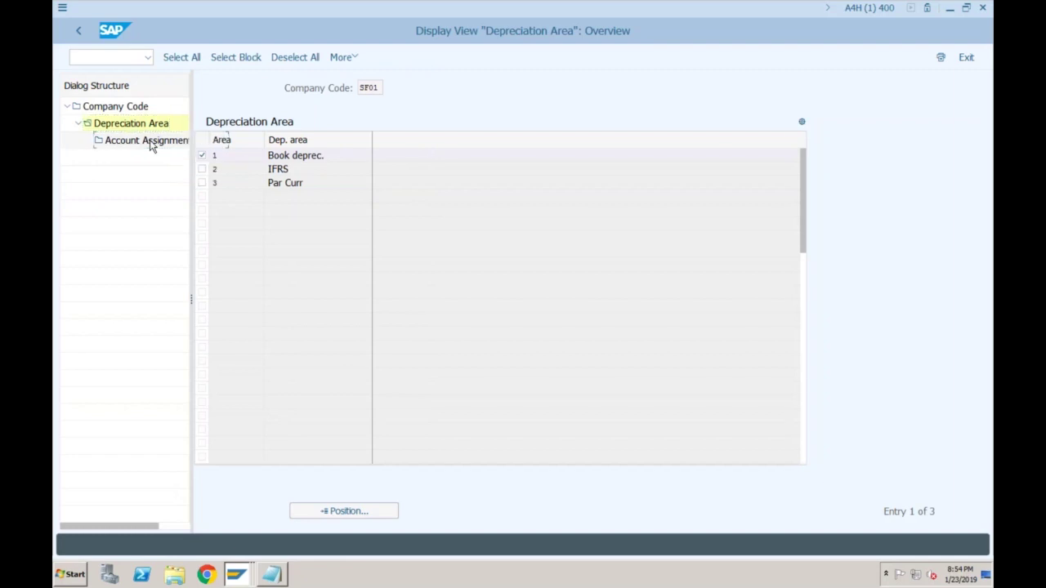
double_click(151, 142)
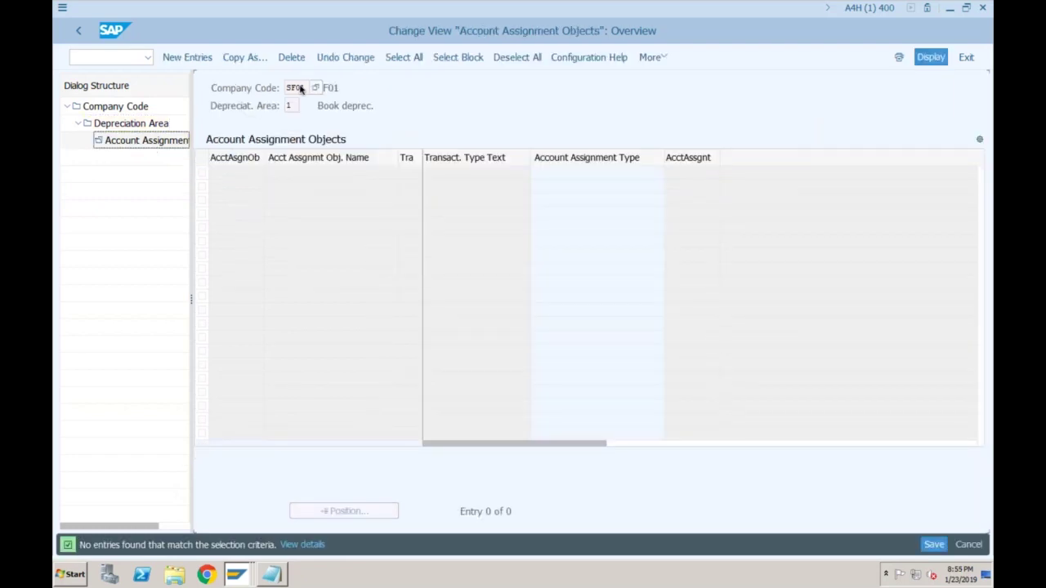
left_click(187, 57)
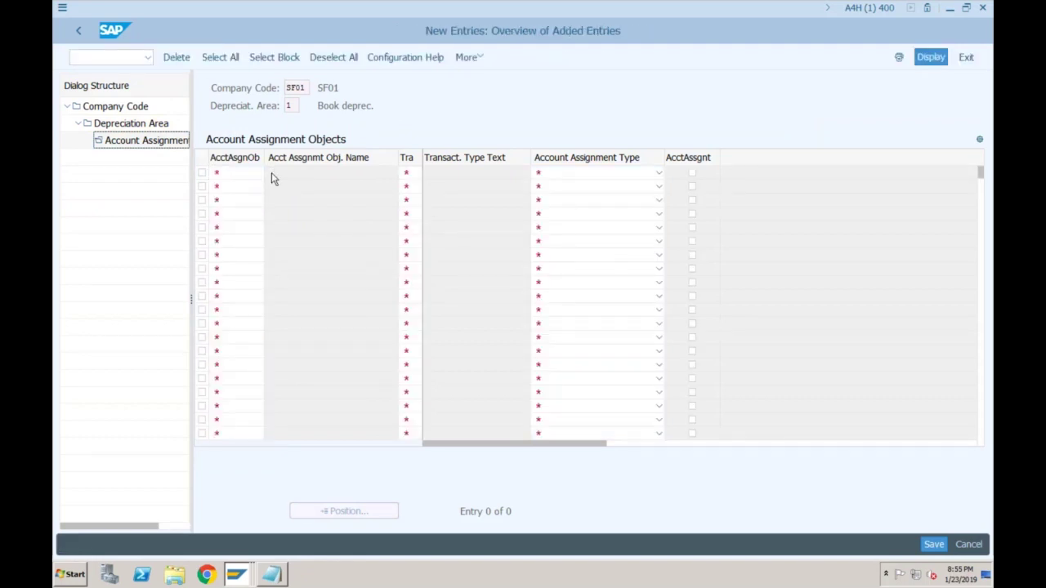
Add cost center (KOSTL) as an account assignment object with account assignment type 01 APC Values Posting
key("F4")
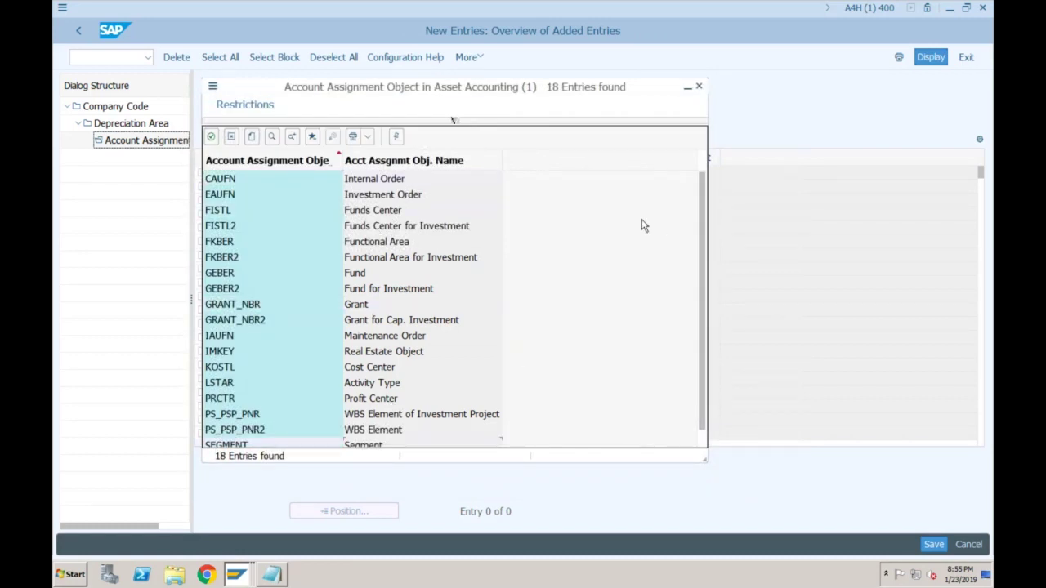
double_click(378, 369)
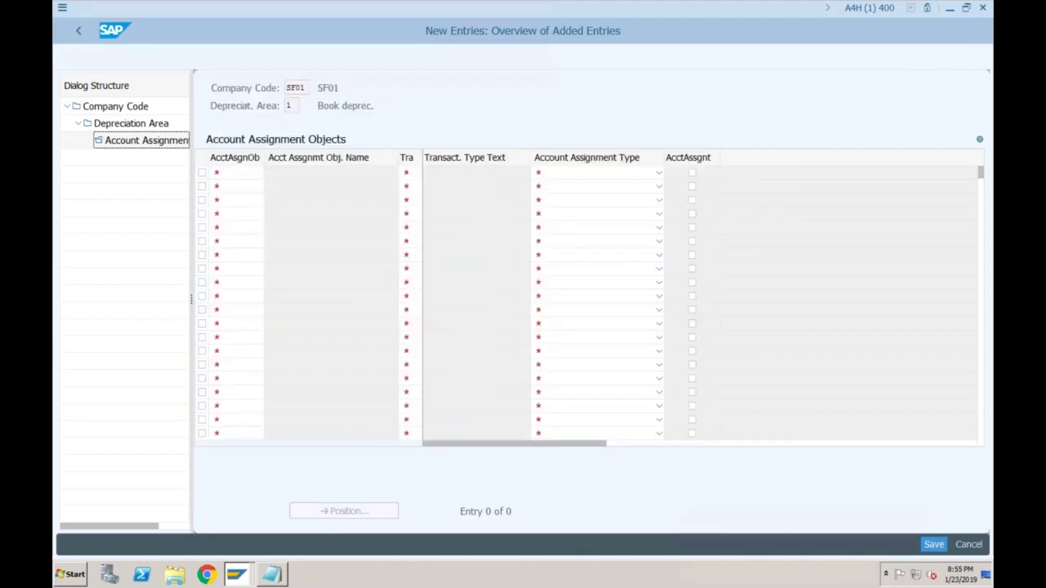
left_click(426, 173)
left_click(596, 173)
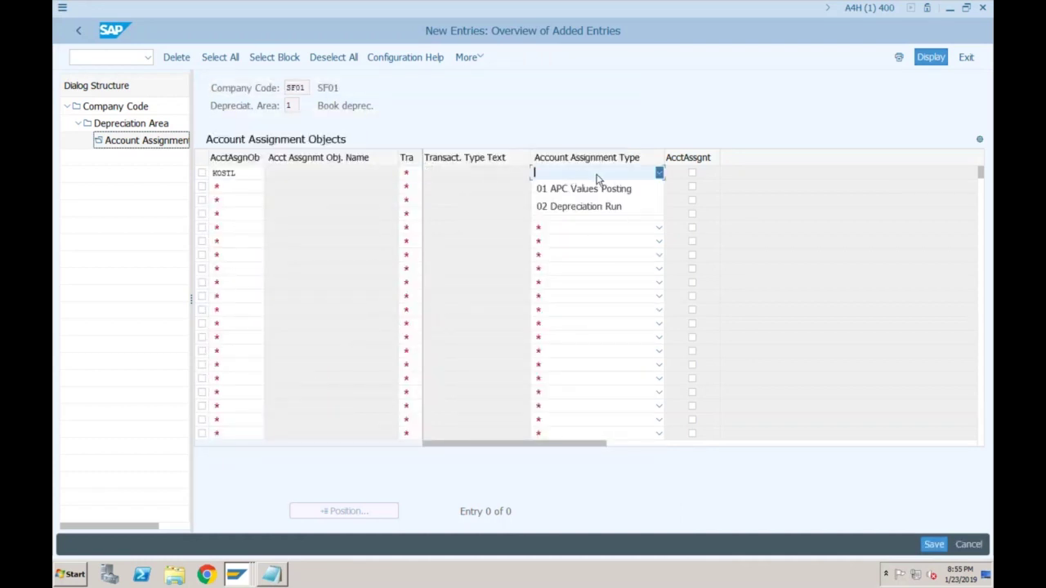
left_click(597, 189)
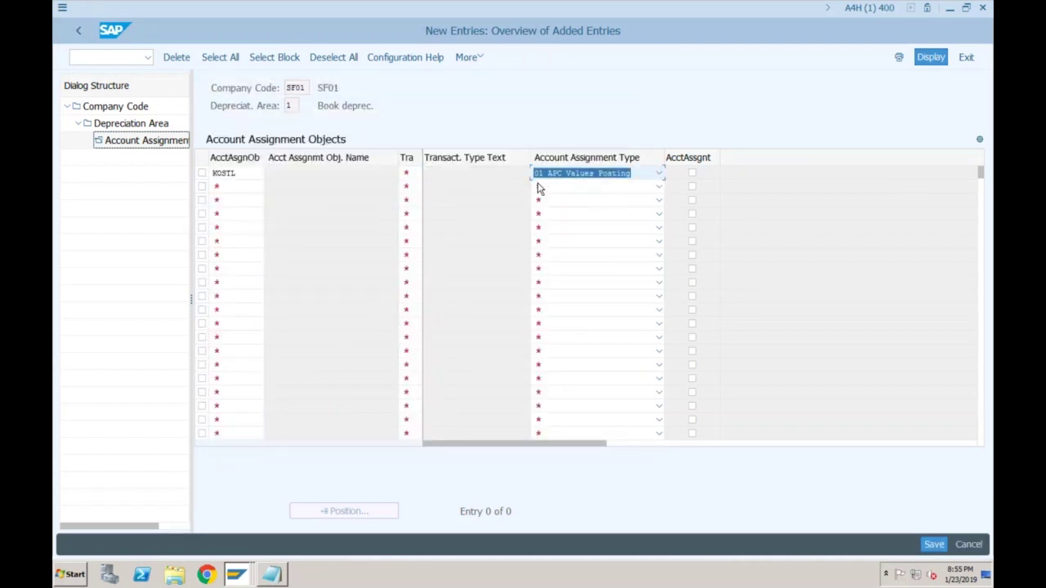
Add a second cost center (KOSTL) entry with account assignment type 02 Depreciation Run
left_click(243, 188)
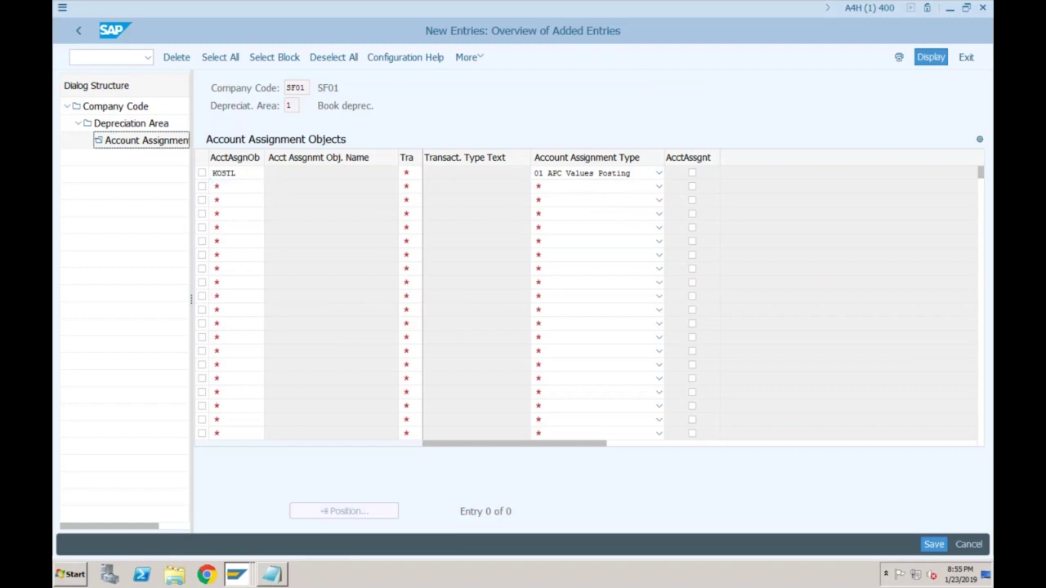
key("F4")
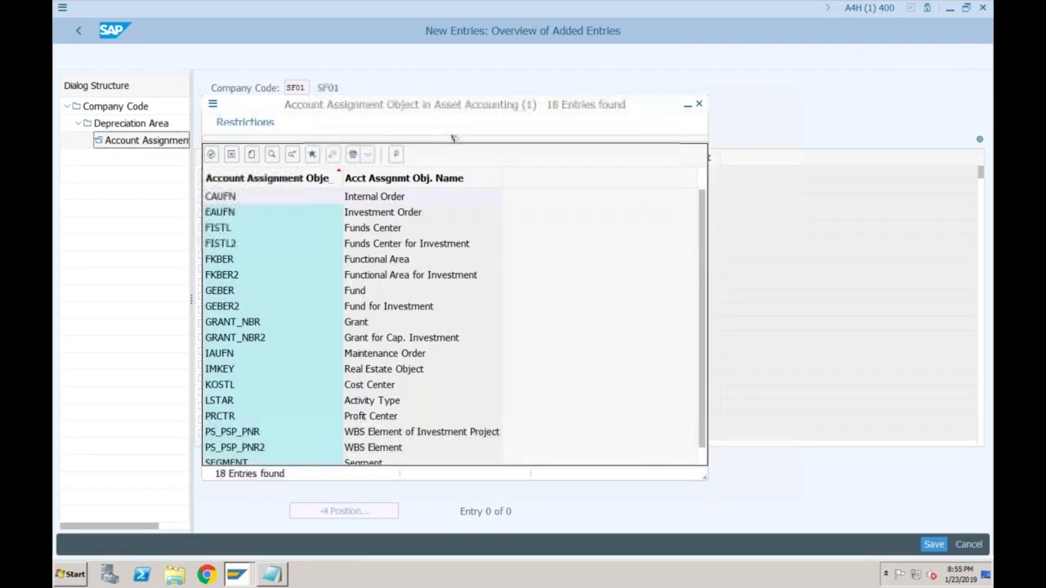
double_click(219, 384)
left_click(543, 187)
left_click(543, 221)
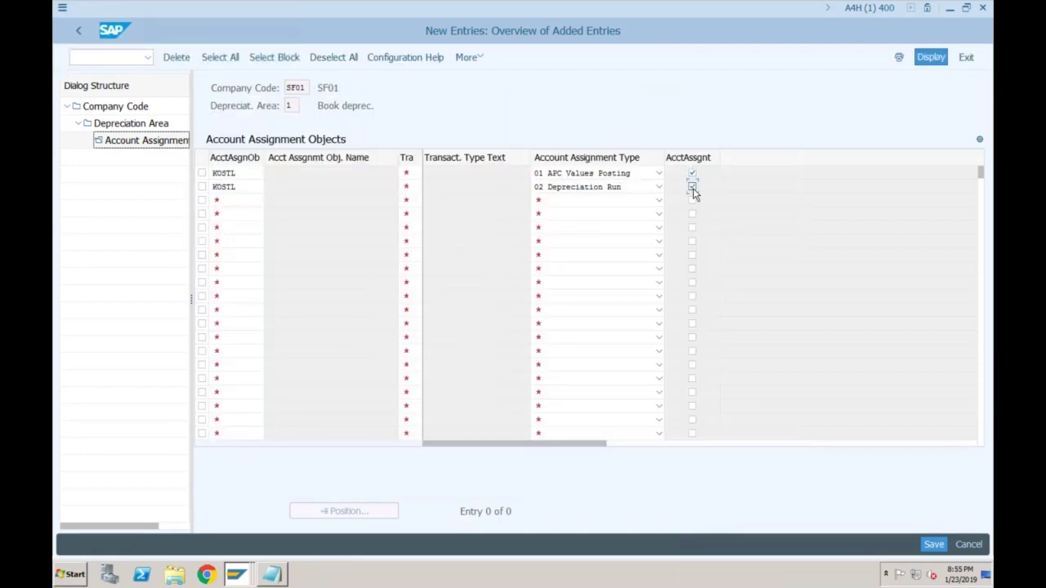
Activate account assignment for both KOSTL entries and set their transaction type to the generic *
left_click(692, 188)
key("Return")
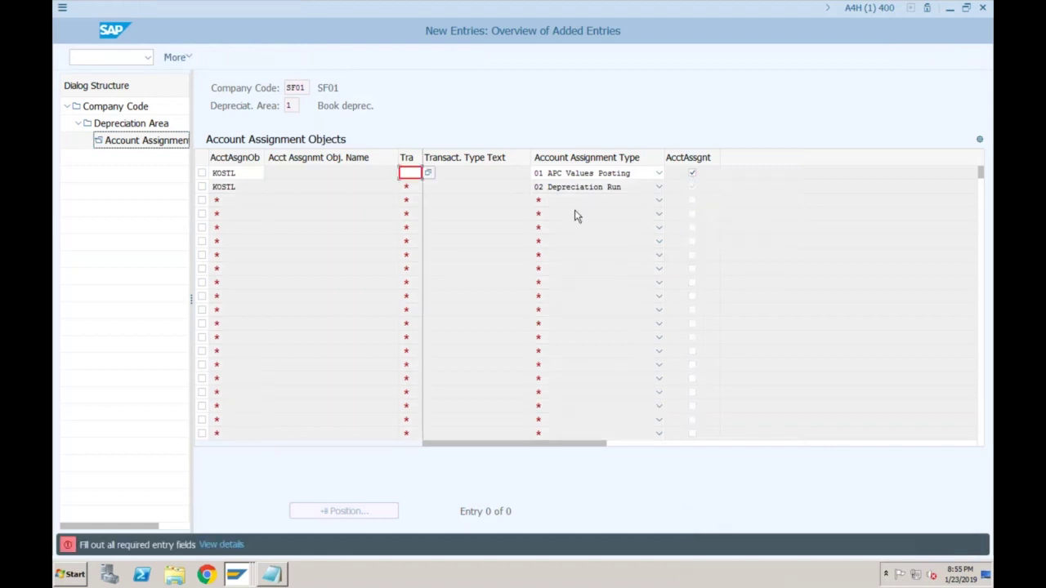
type("*")
key("Return")
type("*")
key("Return")
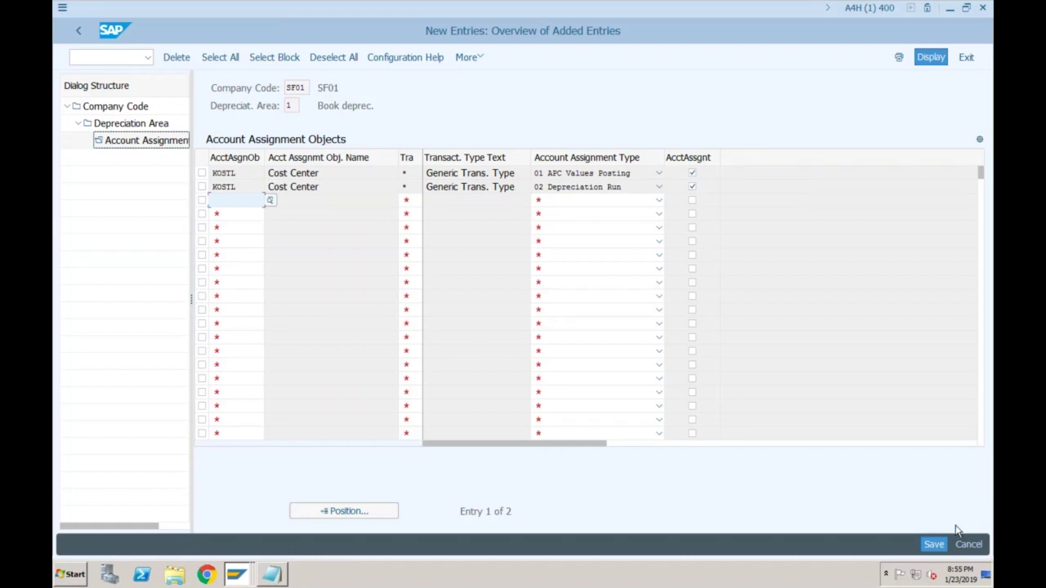
Save the account assignment entries to the proposed customizing request and return to the depreciation area overview of SF01
left_click(936, 546)
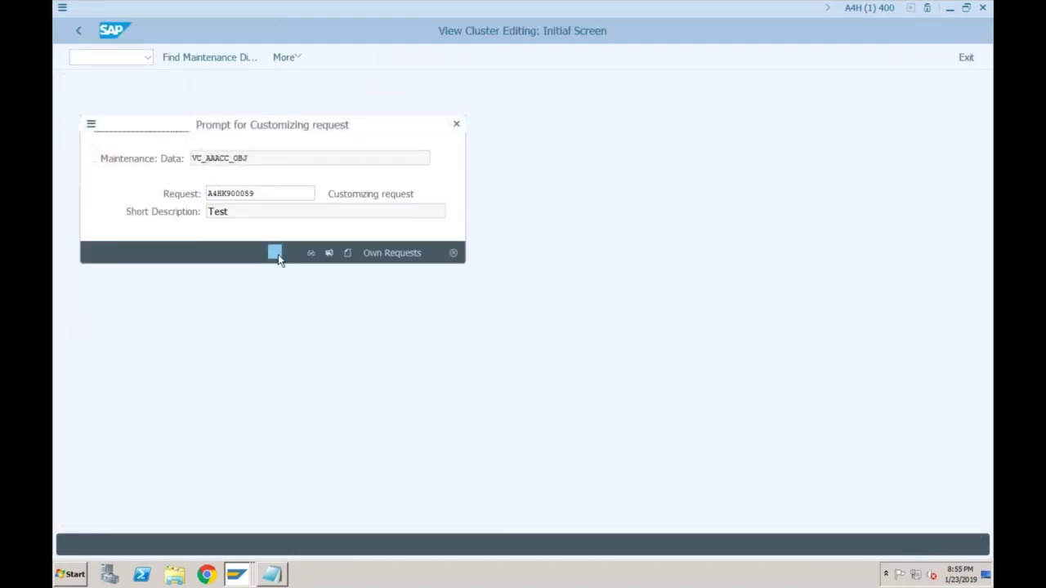
left_click(275, 252)
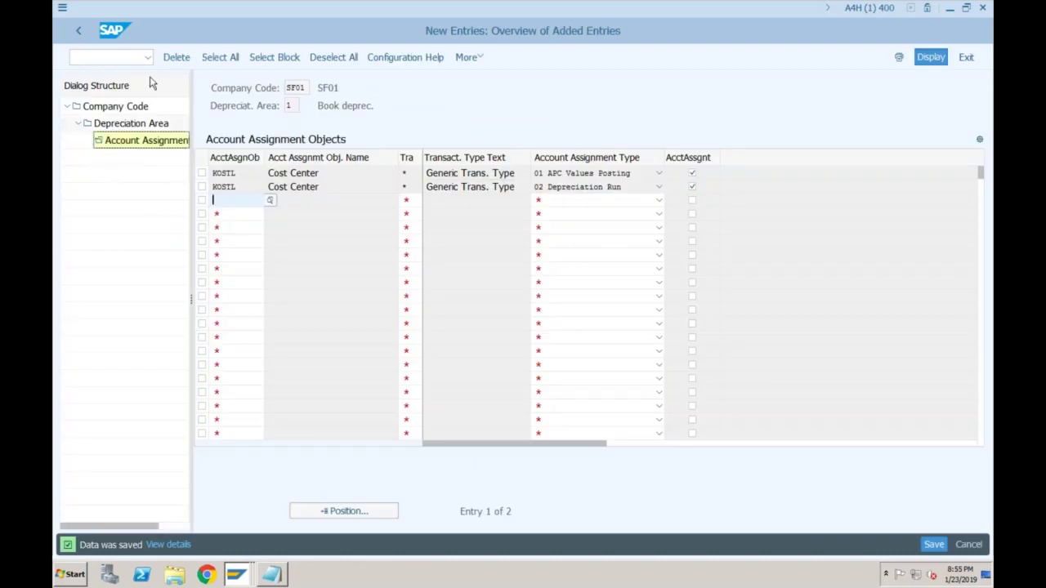
left_click(302, 88)
left_click(292, 106)
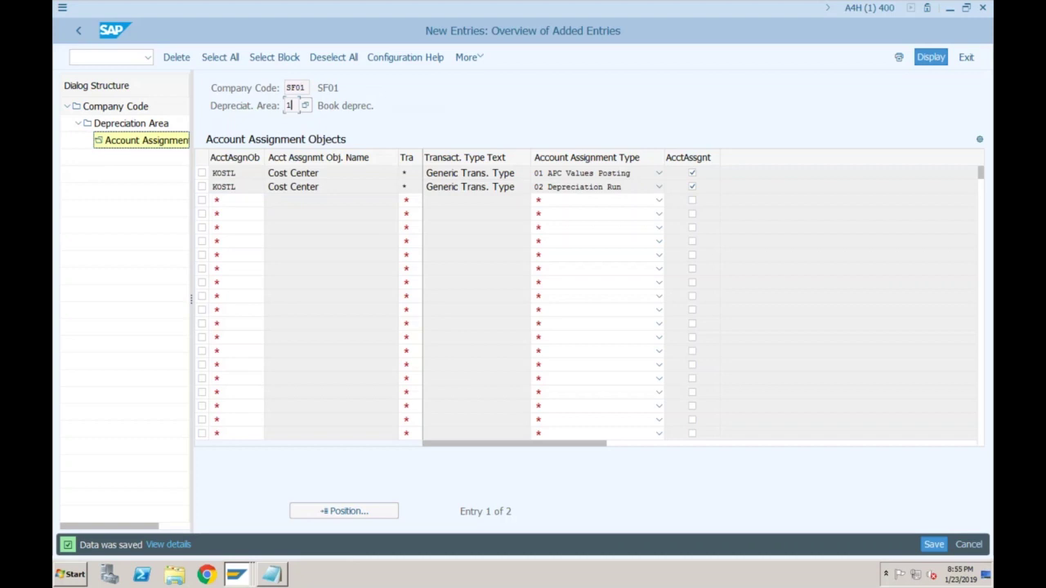
key("F3")
key("F3")
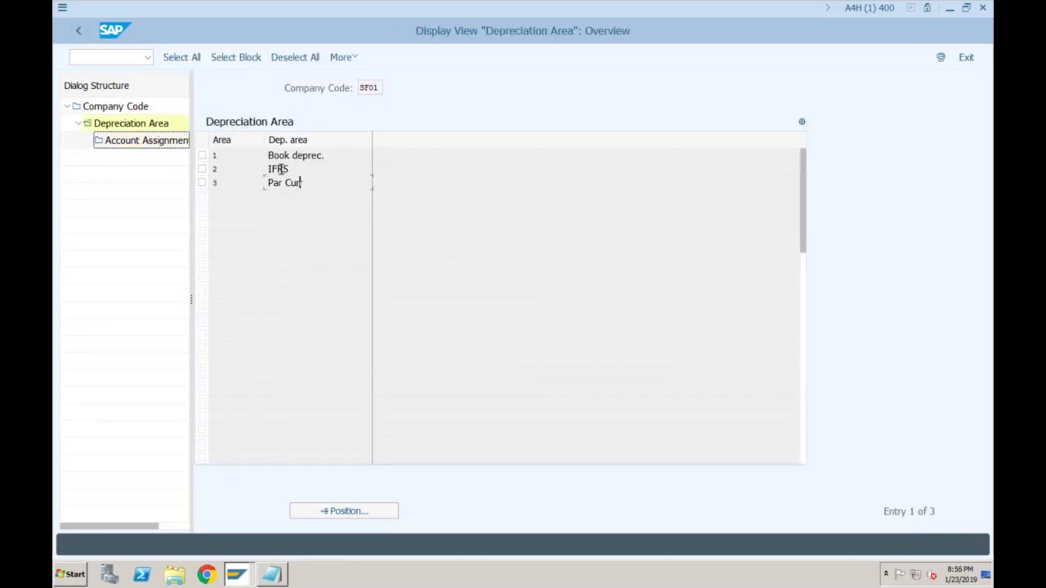
left_click(290, 168)
left_click(231, 157)
left_click(291, 155)
Open the Depreciation Posting Run with transaction code /nafab
left_click(126, 60)
type("/")
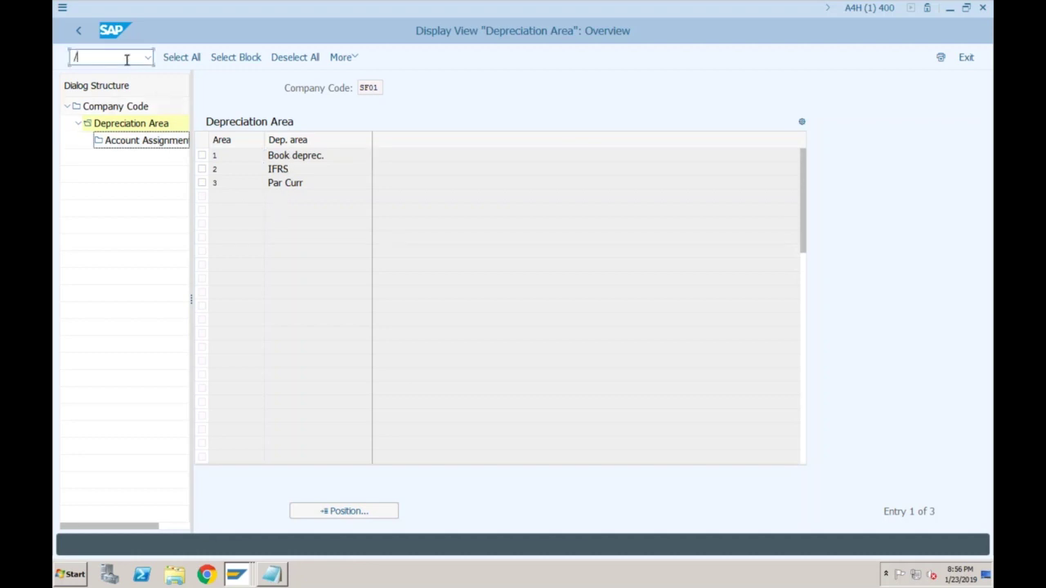
type("nafab")
key("Return")
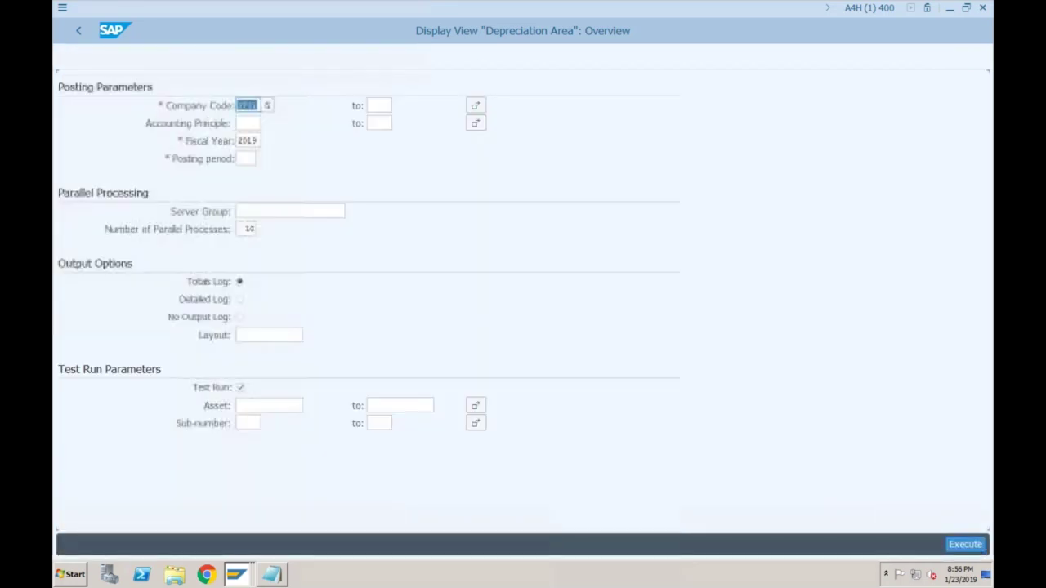
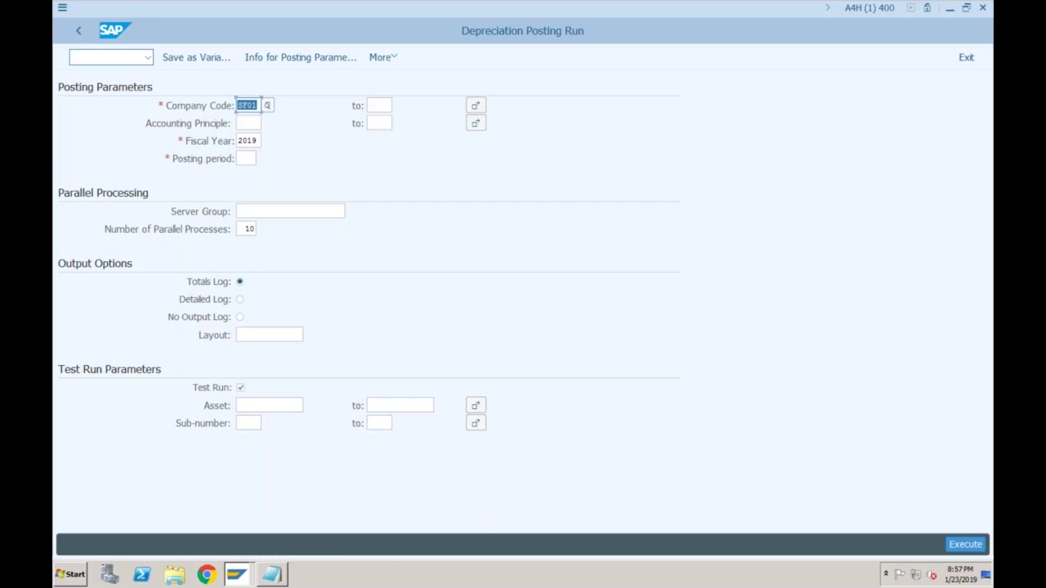
Set posting period 1 and the detailed log, and try to execute the depreciation test run for SF01 in fiscal year 2019
left_click(246, 124)
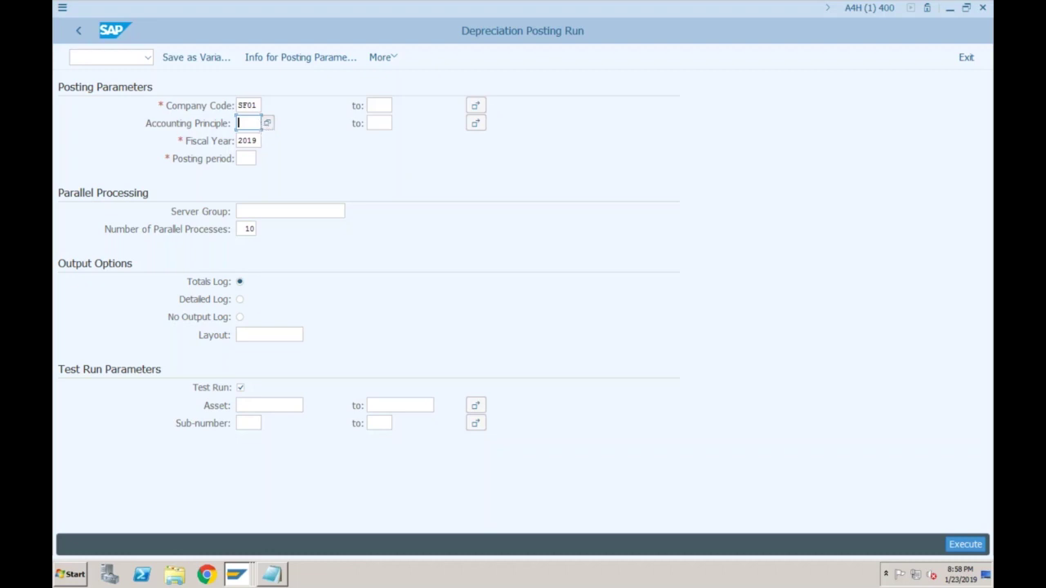
left_click(243, 123)
left_click(247, 158)
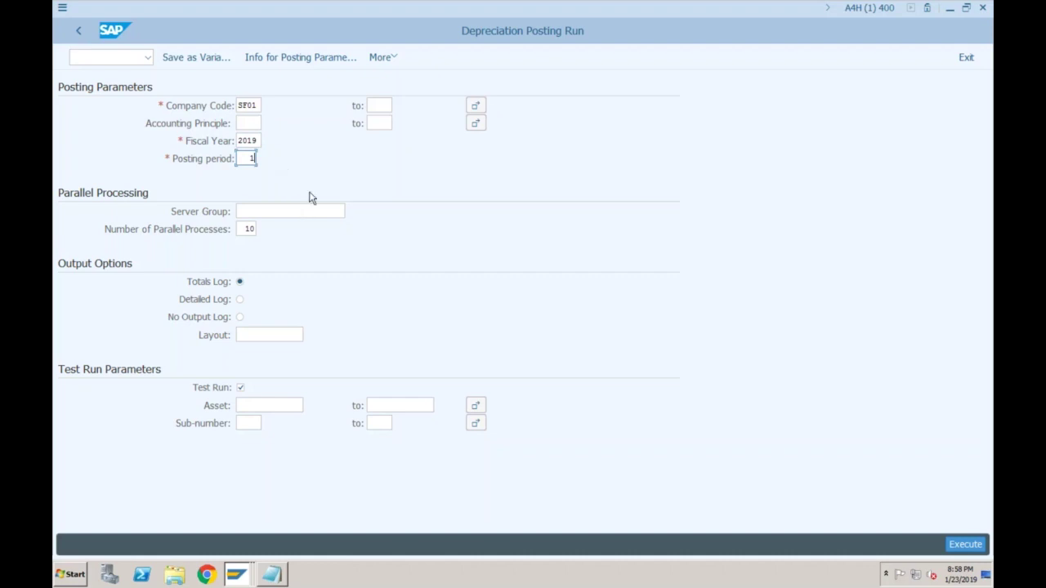
left_click(240, 301)
left_click(253, 406)
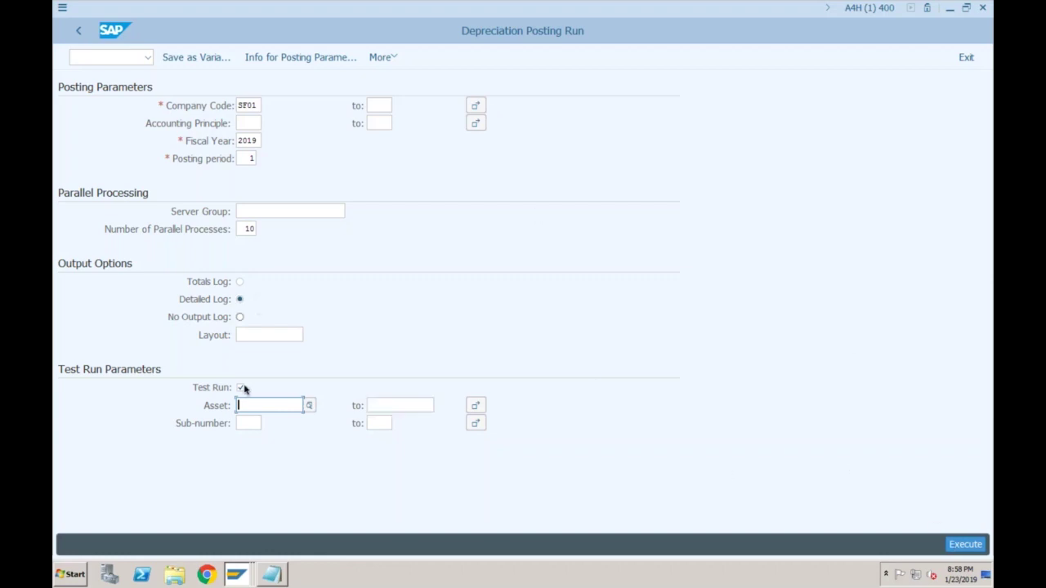
left_click(965, 544)
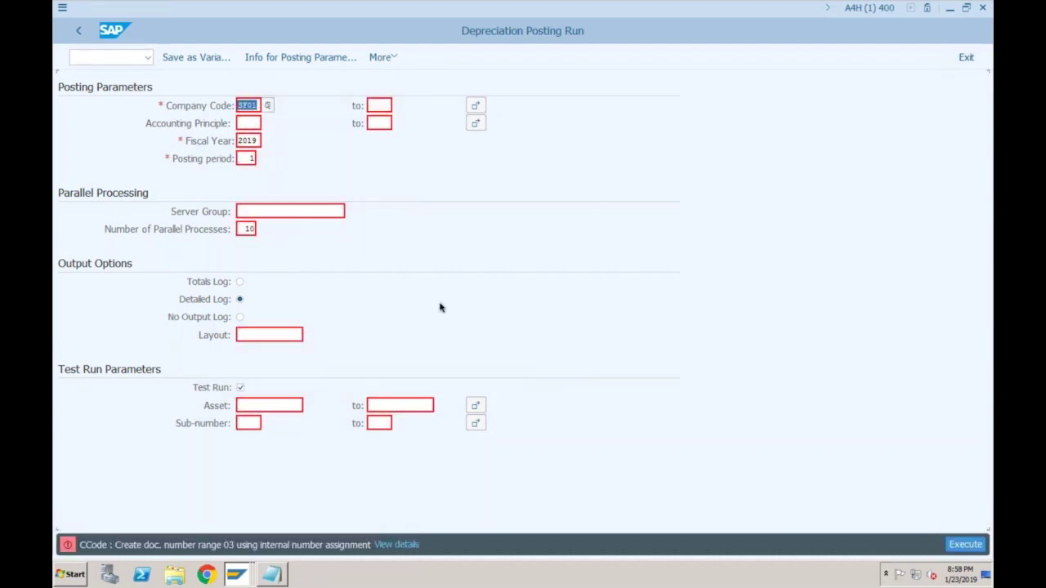
Switch to the spare G/L account session and open the accounting document number range intervals of company code SF01 for editing
left_click(243, 578)
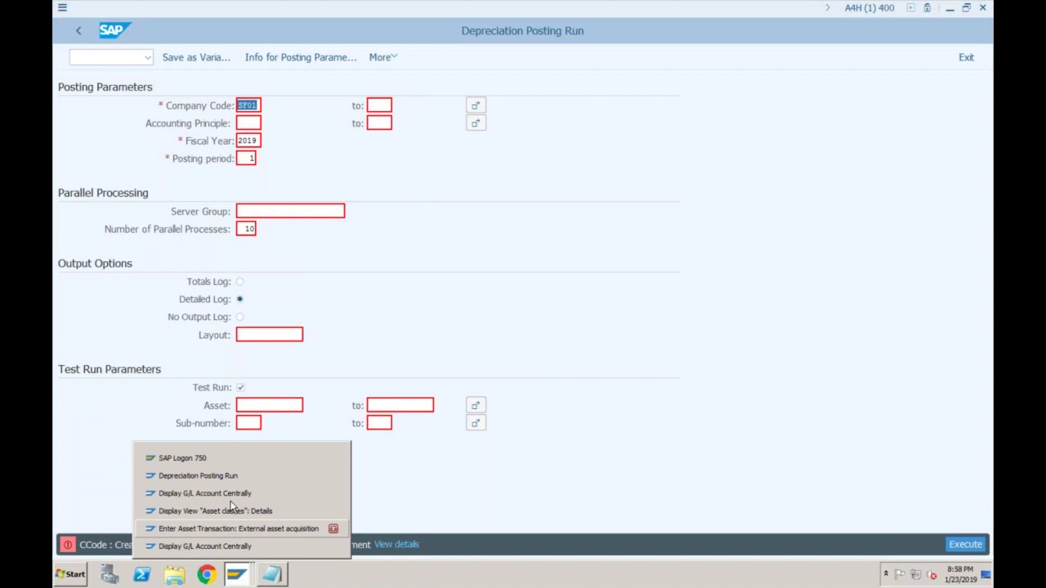
left_click(231, 546)
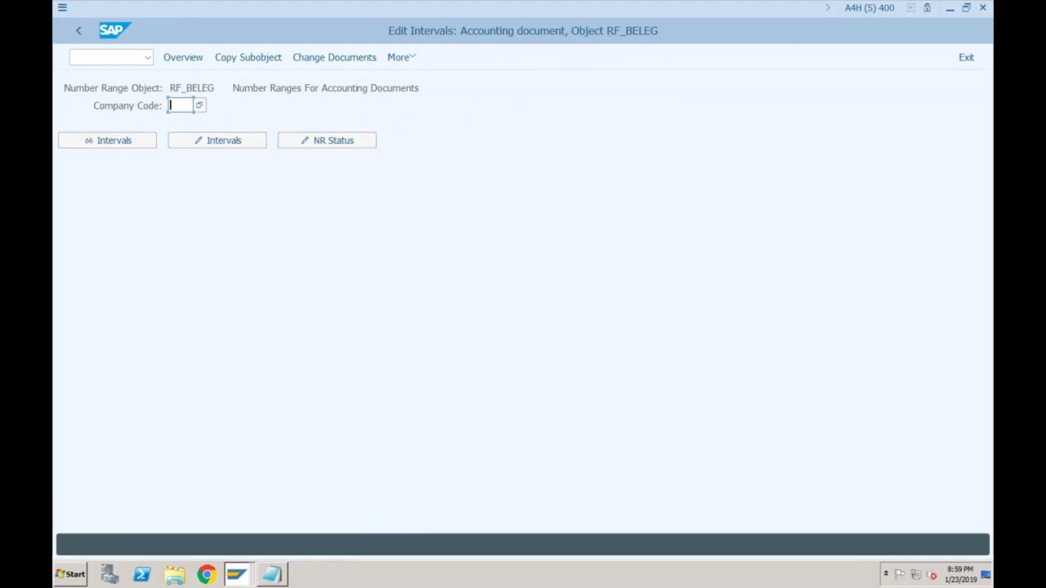
type("sf01")
left_click(198, 141)
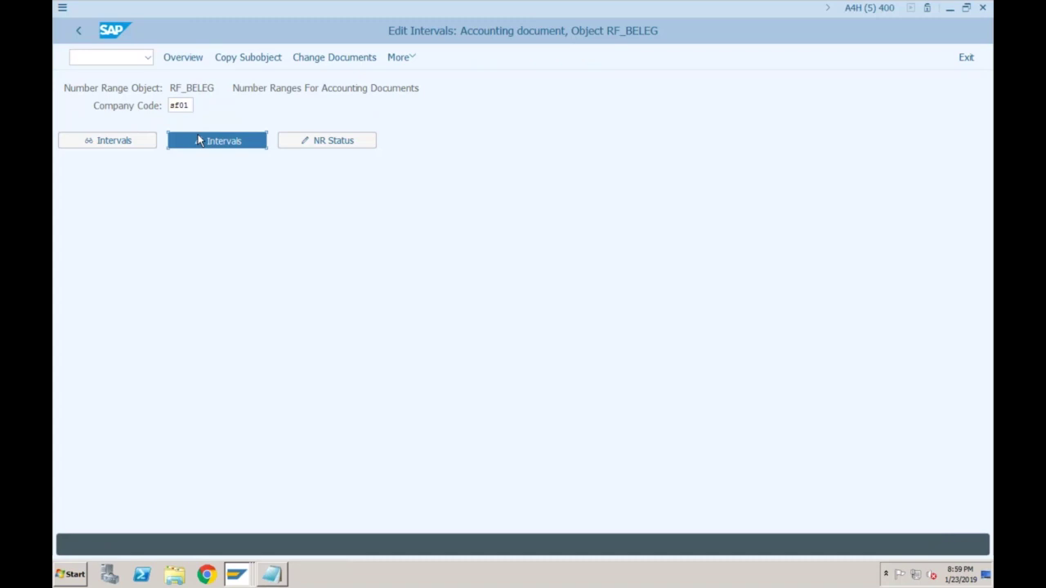
left_click(98, 144)
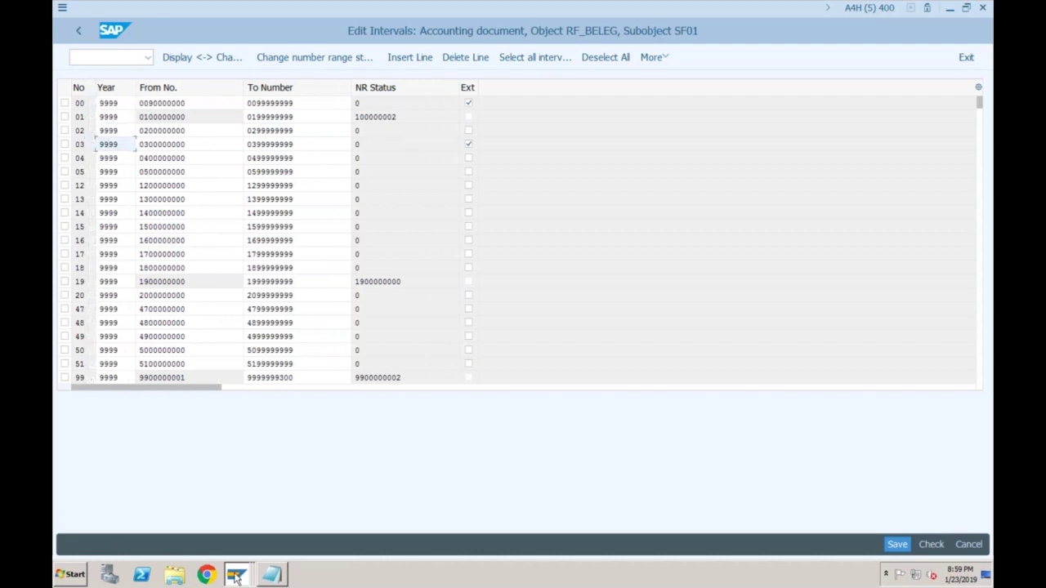
Recheck the message in the Depreciation Posting Run session, and change SF01 number range 03 to internal numbering and save the intervals
mouse_move(235, 577)
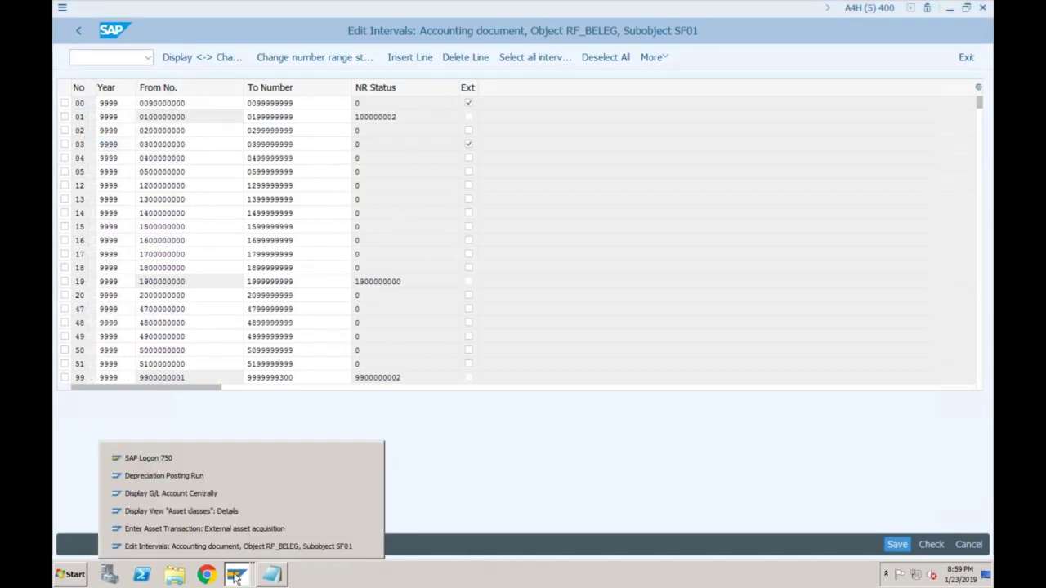
left_click(218, 477)
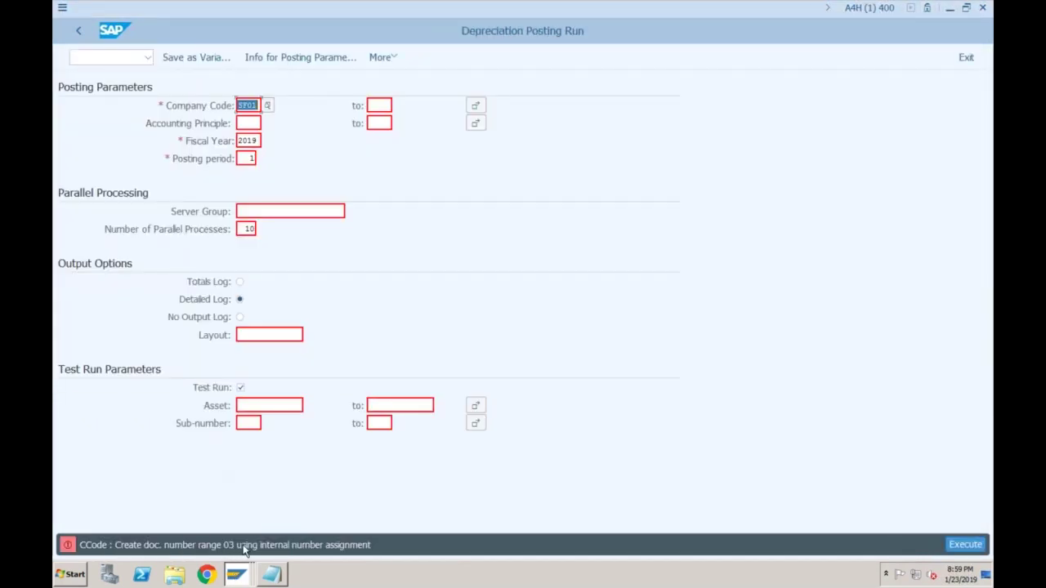
mouse_move(236, 576)
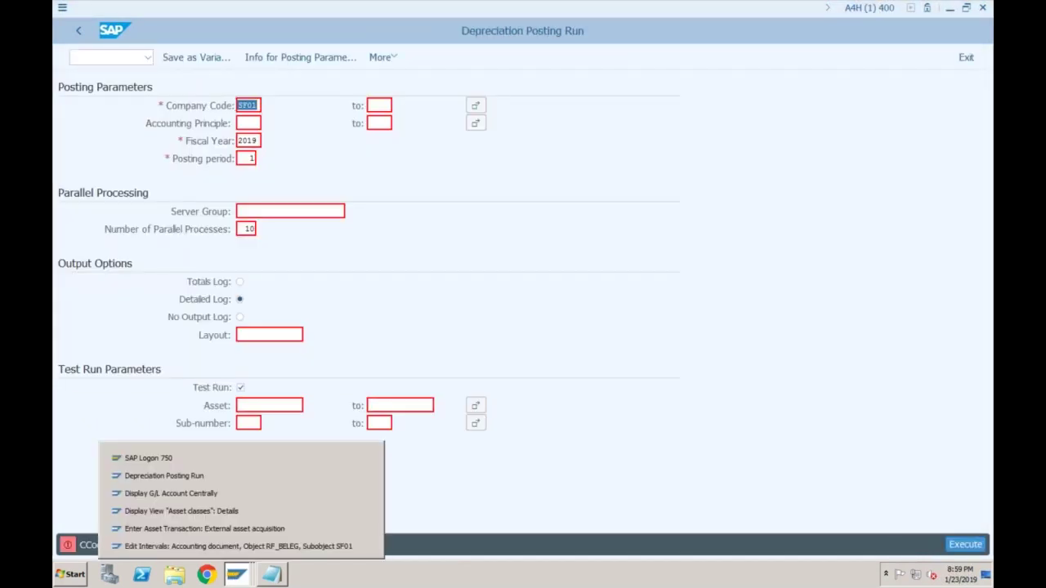
left_click(219, 547)
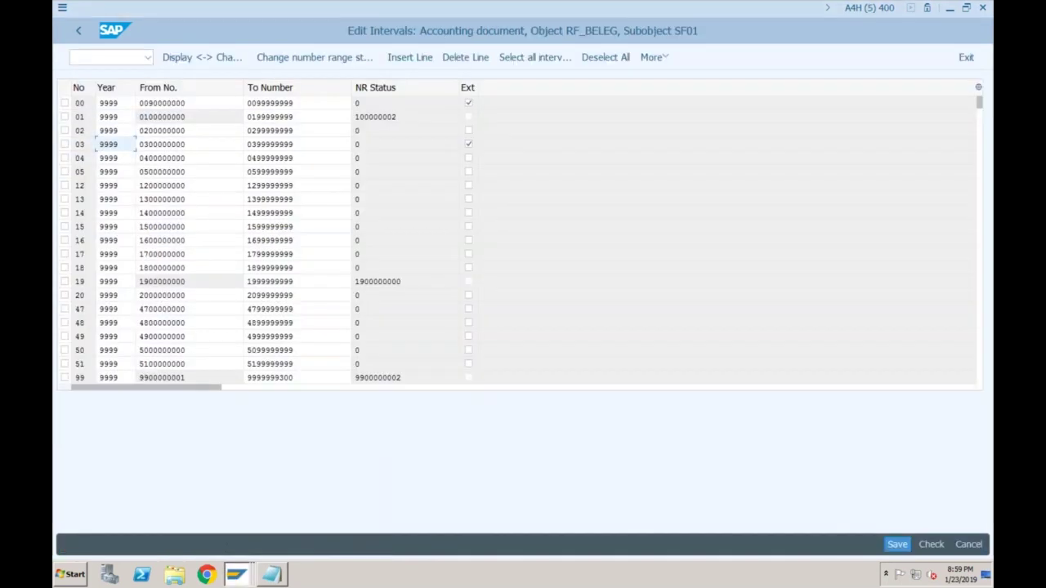
left_click(931, 544)
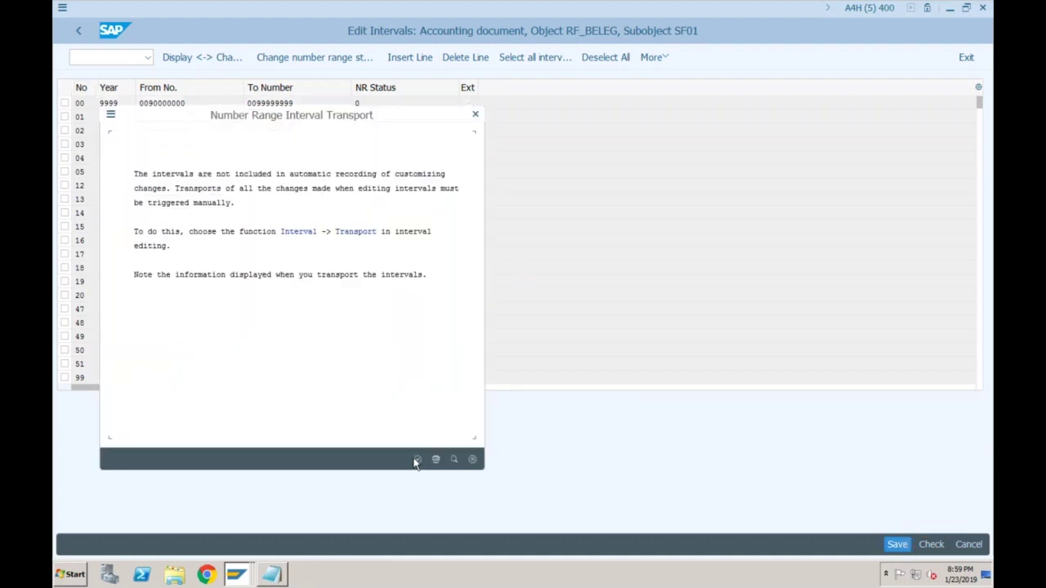
left_click(416, 460)
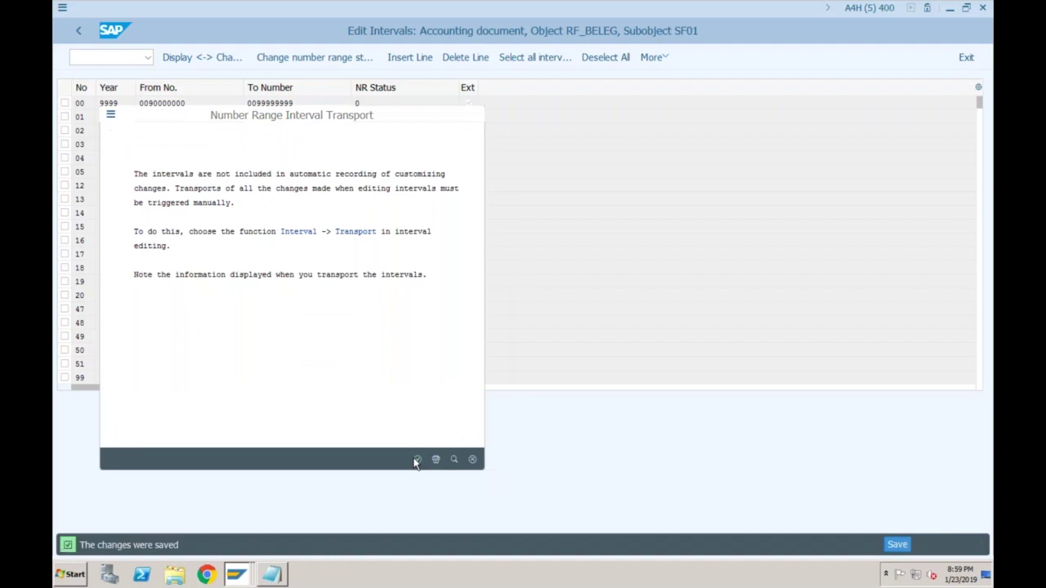
Return to the Depreciation Posting Run session, execute the SF01 test run, and read the messages for asset 3002's IFRS line
mouse_move(234, 577)
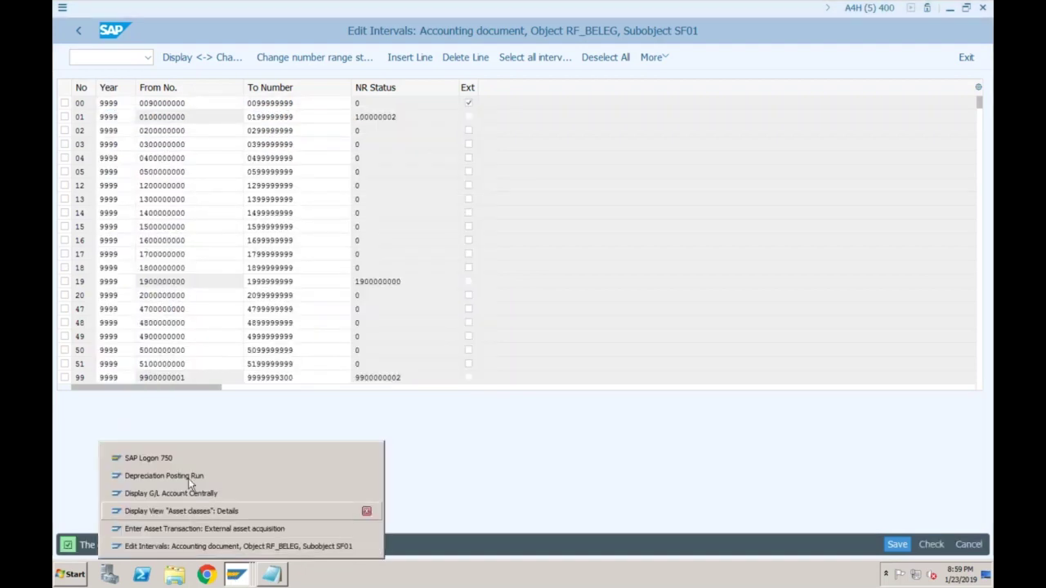
left_click(180, 475)
left_click(954, 546)
left_click(948, 547)
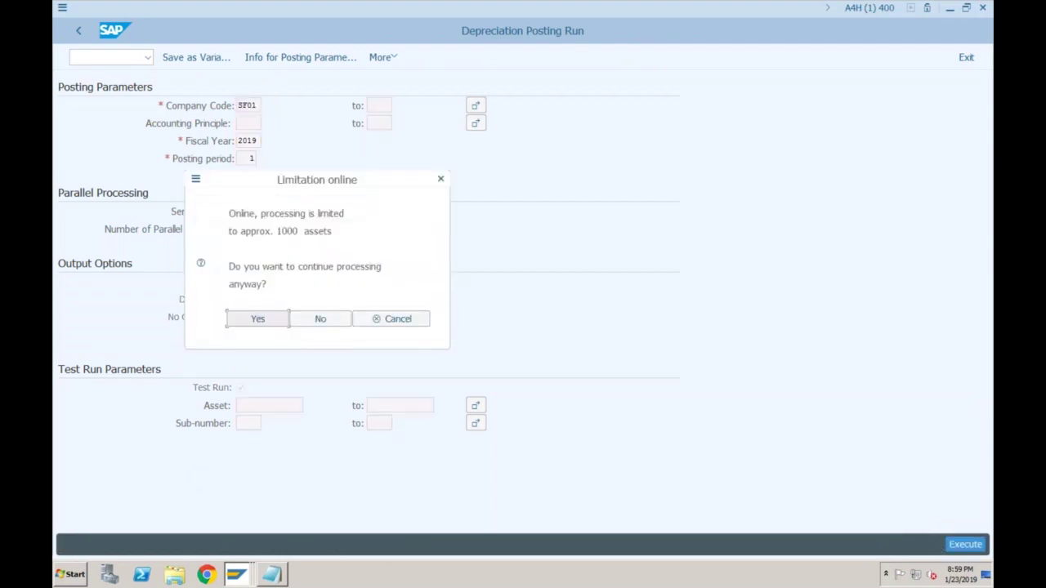
left_click(254, 321)
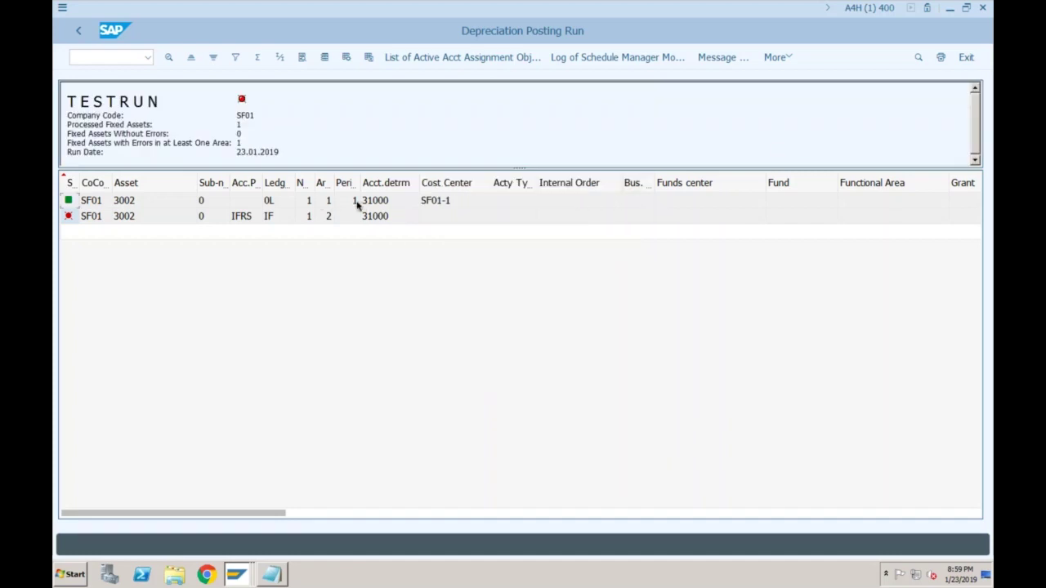
left_click(68, 217)
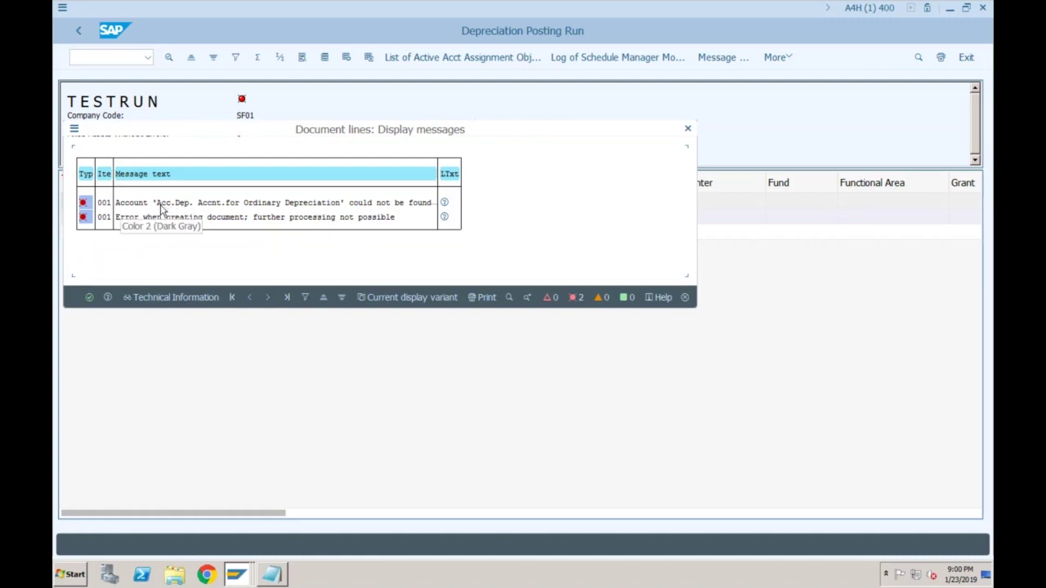
left_click(687, 131)
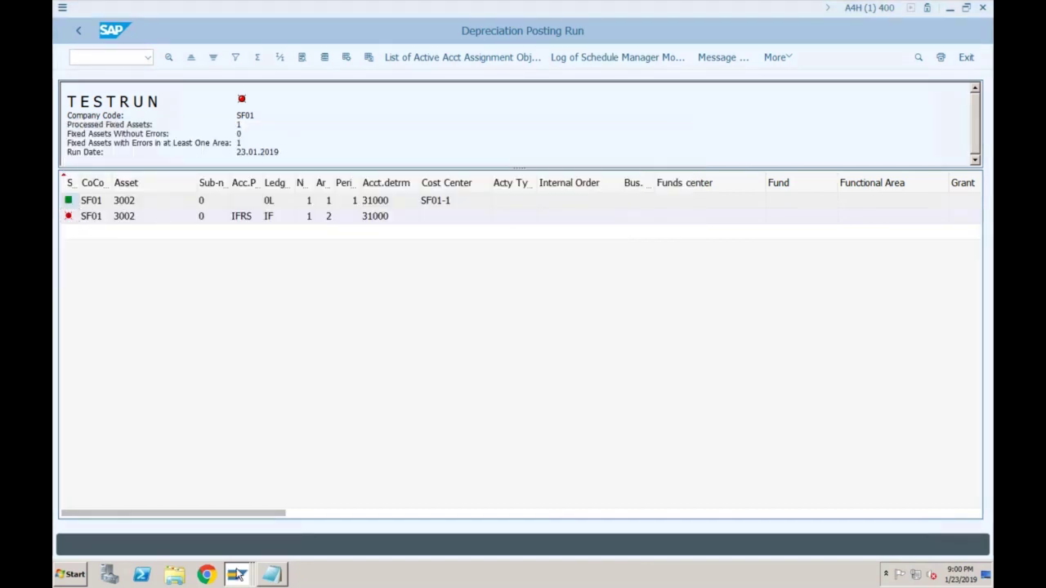
In the number range interval session, open transaction /nao90 and go to the depreciation accounts of account determination 31000 Vehicles
left_click(238, 576)
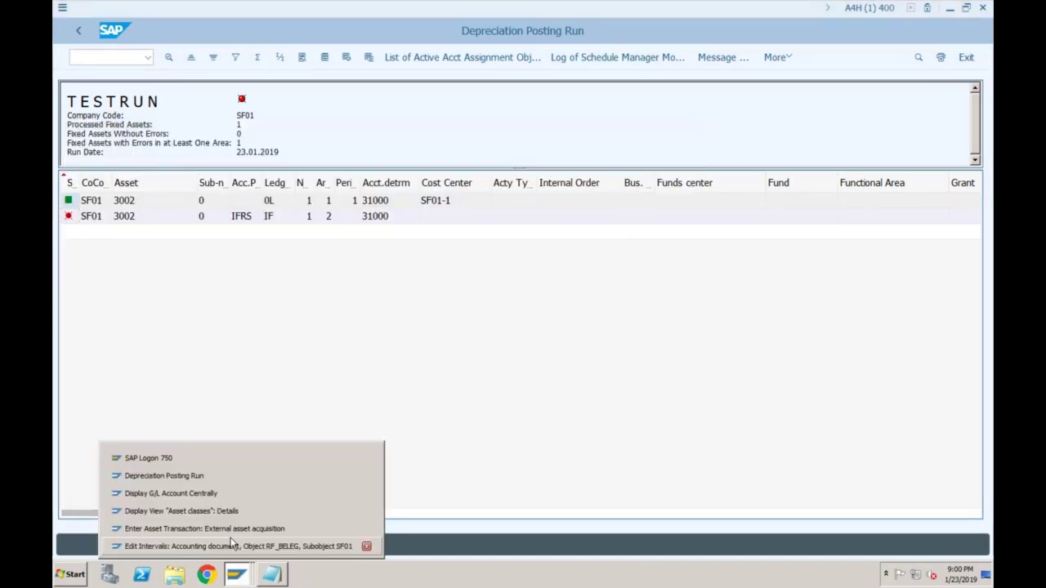
left_click(232, 545)
left_click(104, 59)
type("/nsnum")
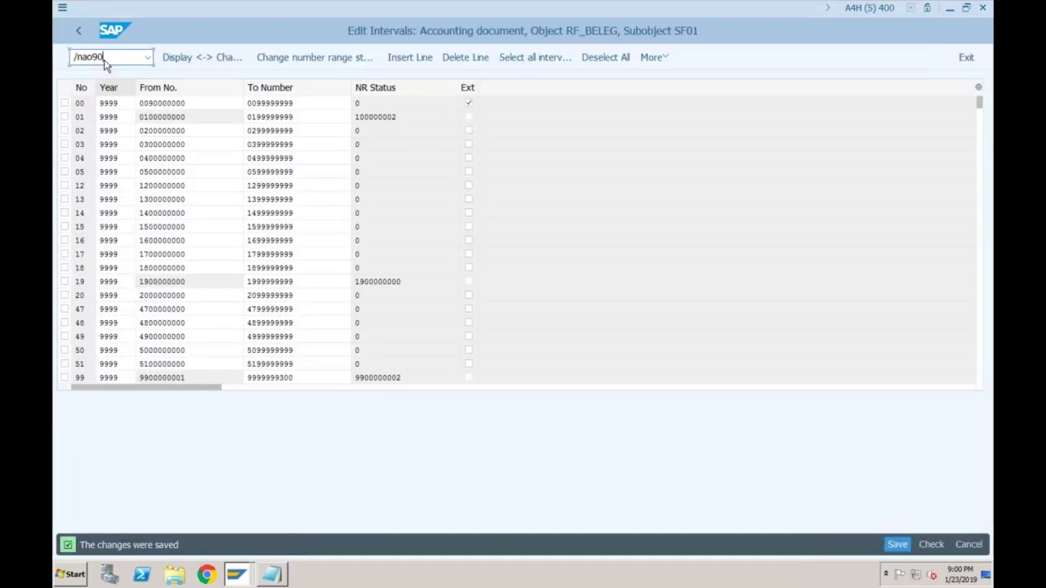
key("Return")
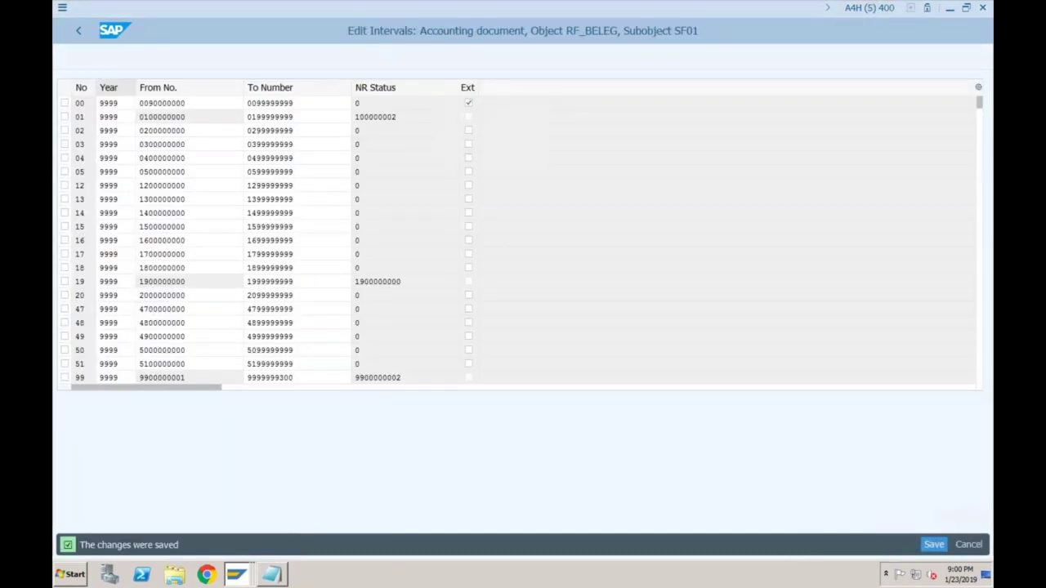
left_click(146, 124)
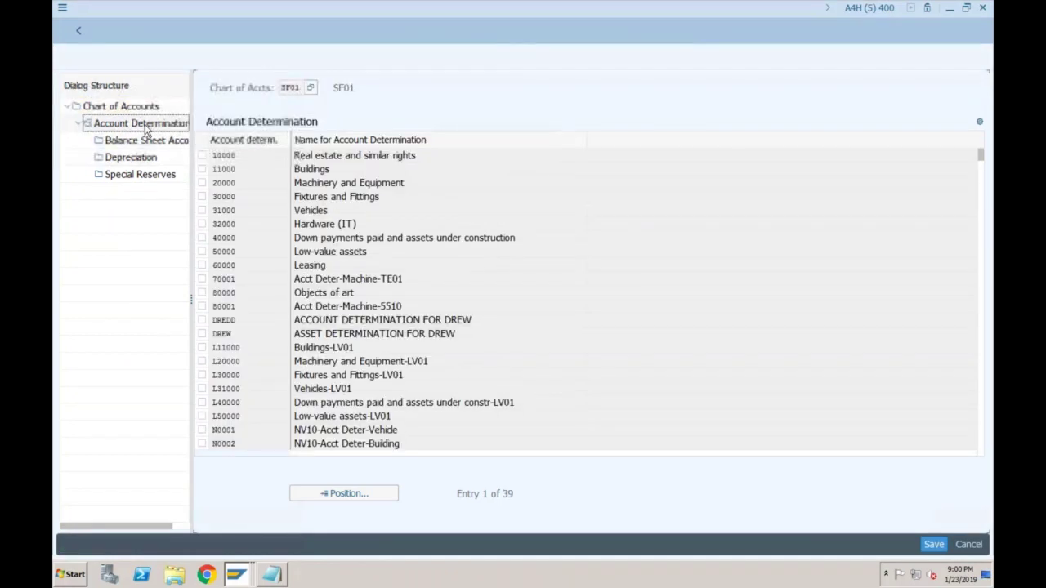
left_click(131, 157)
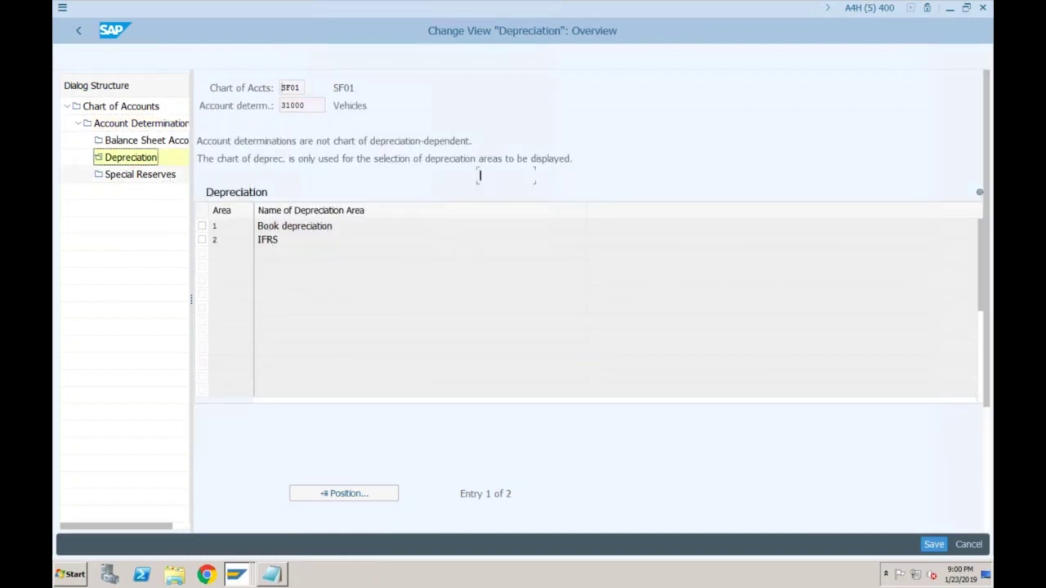
For IFRS depreciation area 2, assign accumulated depreciation account 204 and ordinary depreciation expense account 401, and save to the customizing request
left_click(480, 193)
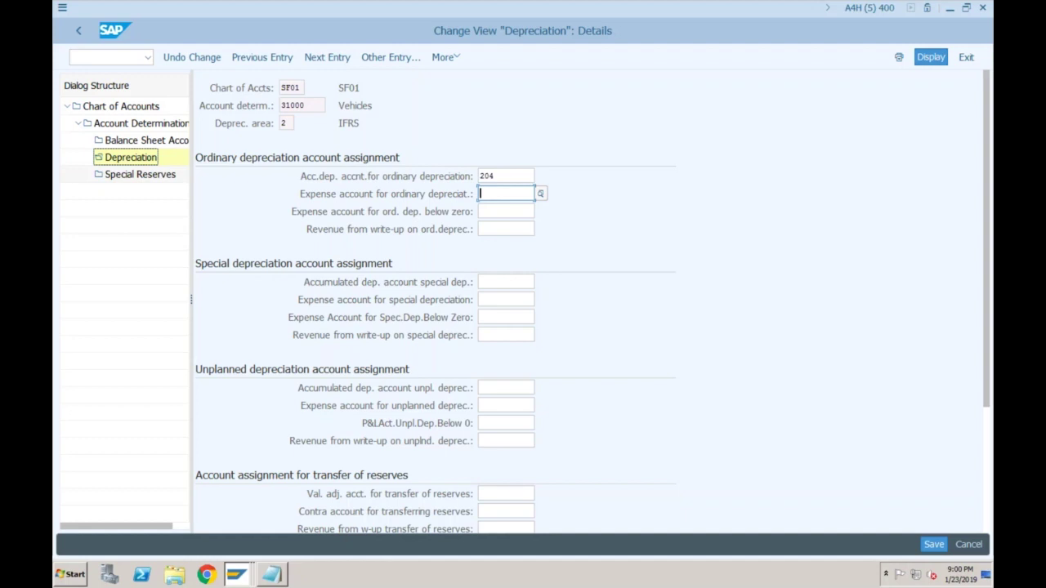
left_click(285, 122)
left_click(499, 194)
left_click(497, 194)
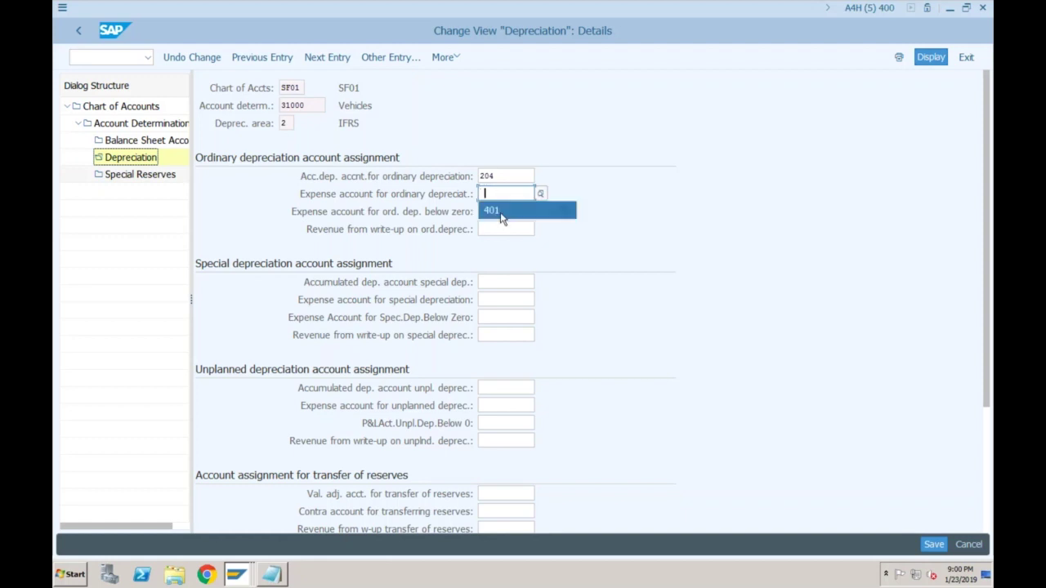
left_click(501, 214)
left_click(931, 544)
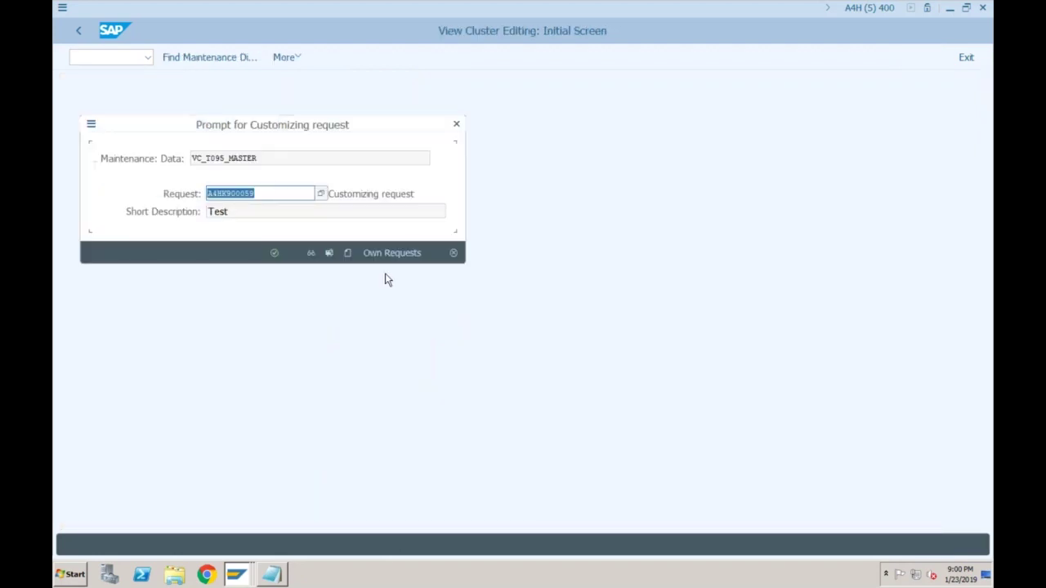
key("Return")
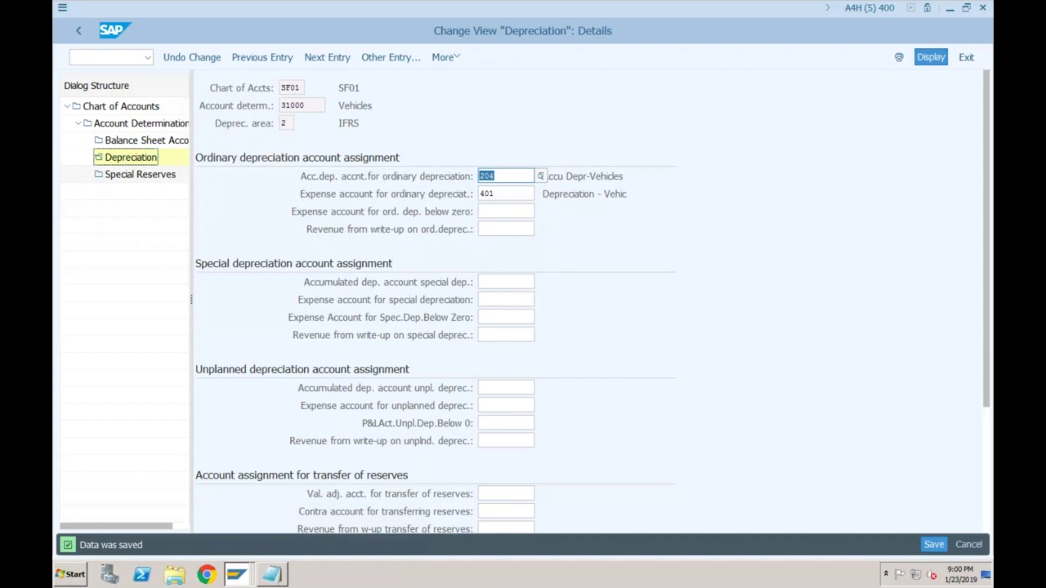
Rerun the depreciation test run in the Depreciation Posting Run session and check the message for the ledger IF line
right_click(236, 574)
left_click(229, 472)
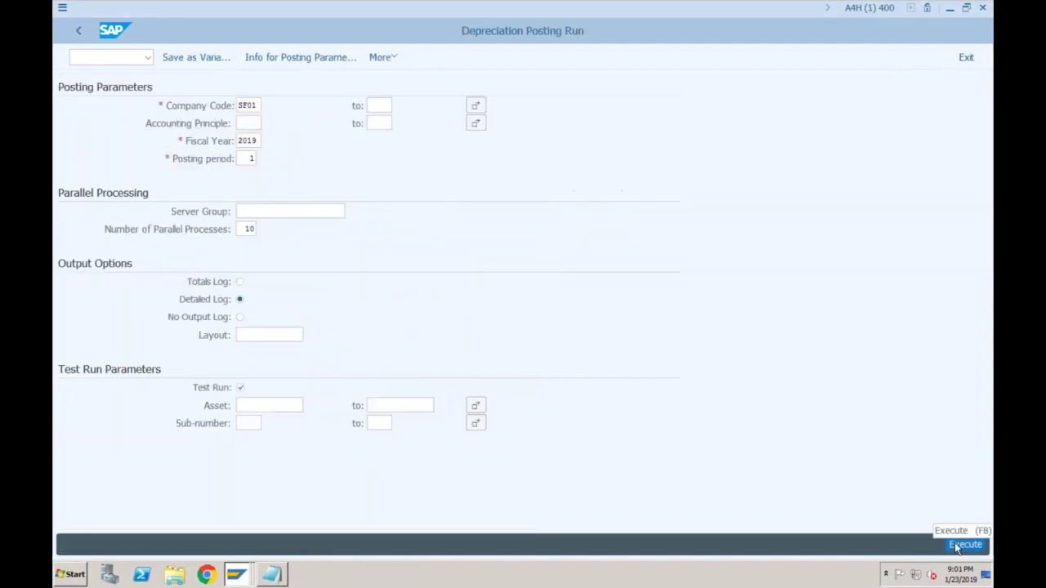
left_click(955, 543)
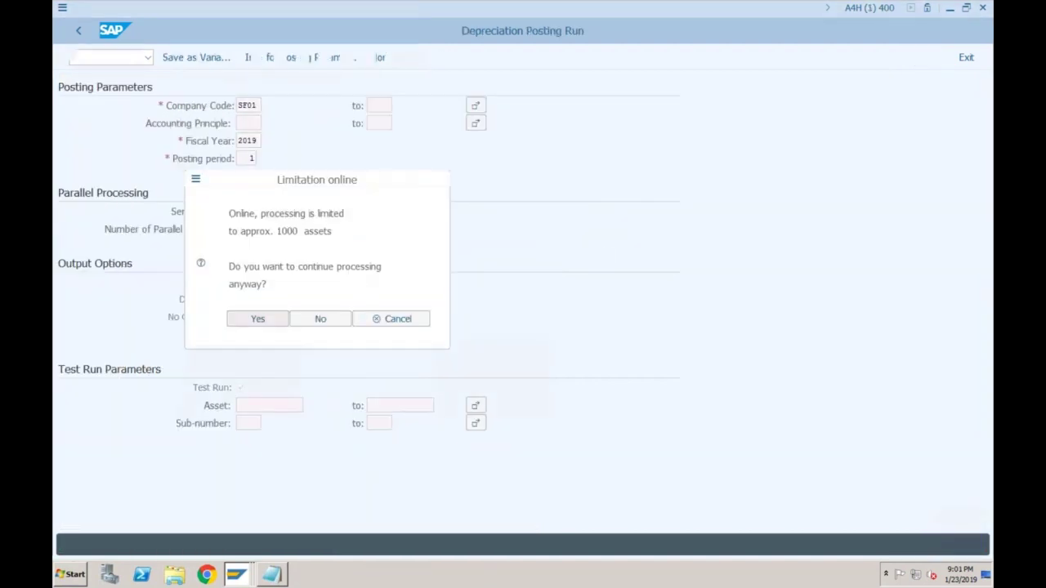
key("Return")
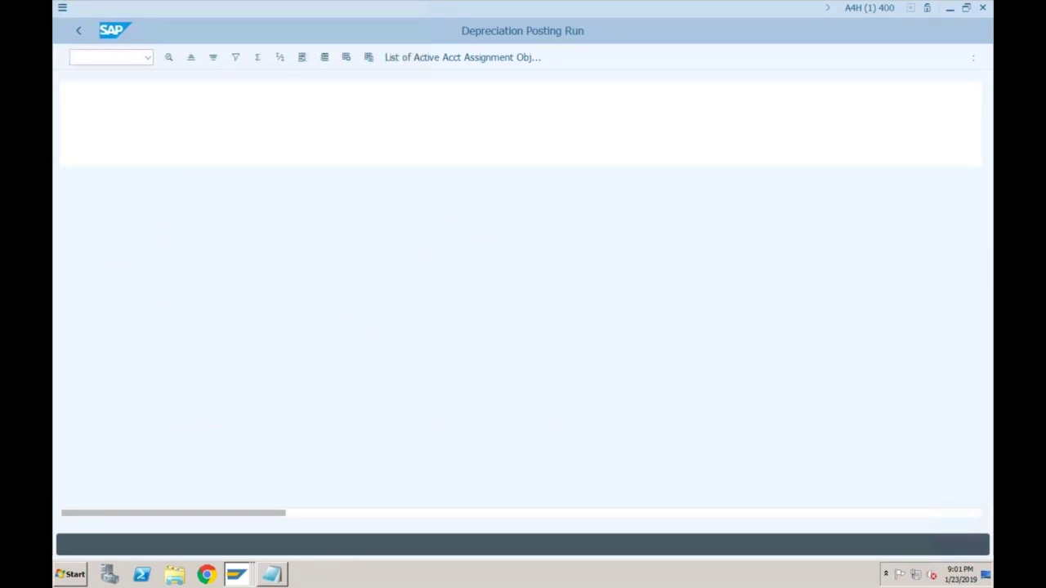
key("Return")
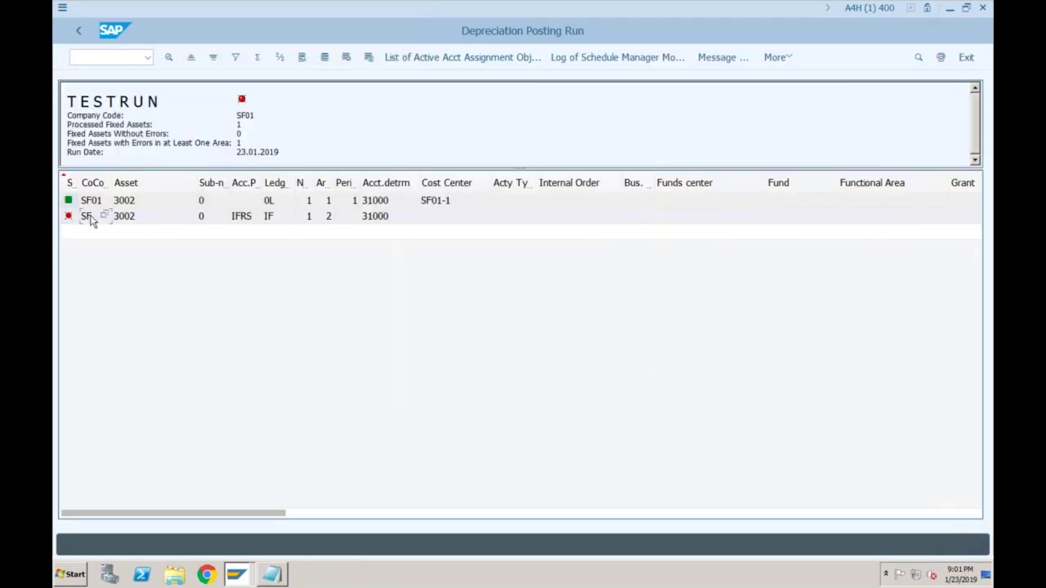
double_click(236, 214)
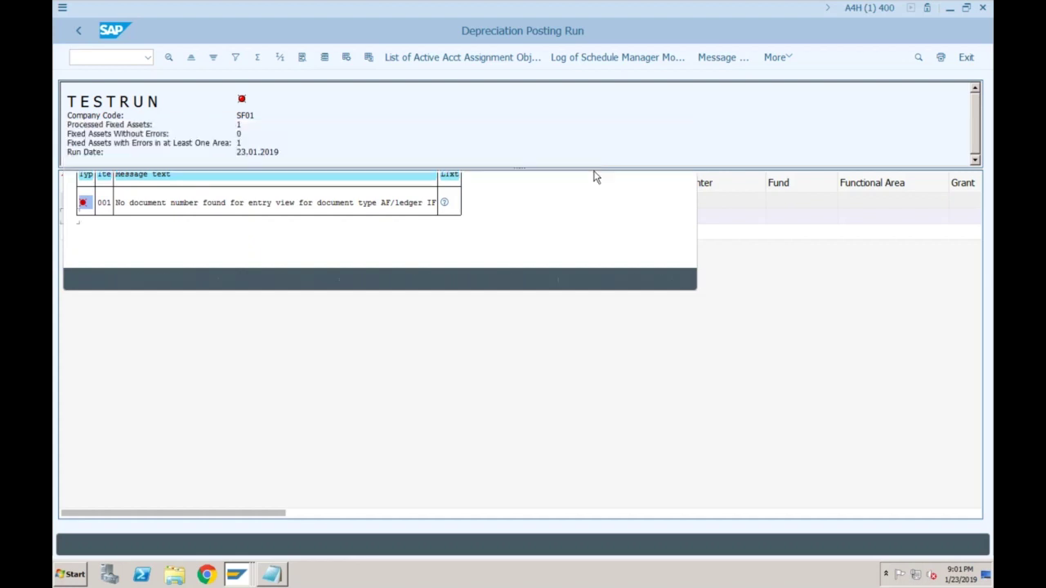
In the G/L account session, open the Customizing Implementation Guide with /nspro and go to Document Types for Entry View in a Ledger for ledger IF
left_click(236, 575)
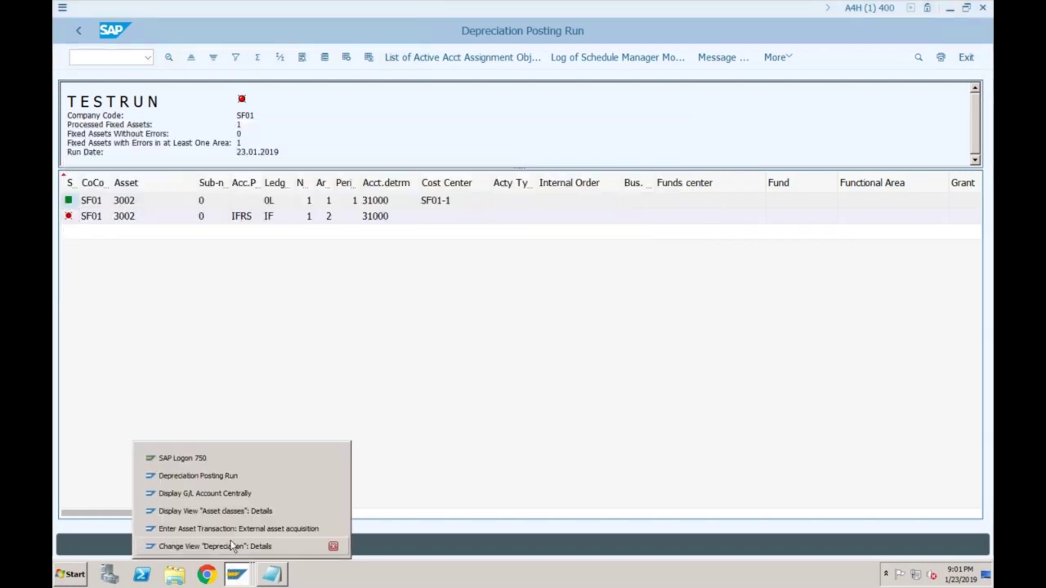
left_click(225, 493)
left_click(114, 59)
type("/nsp")
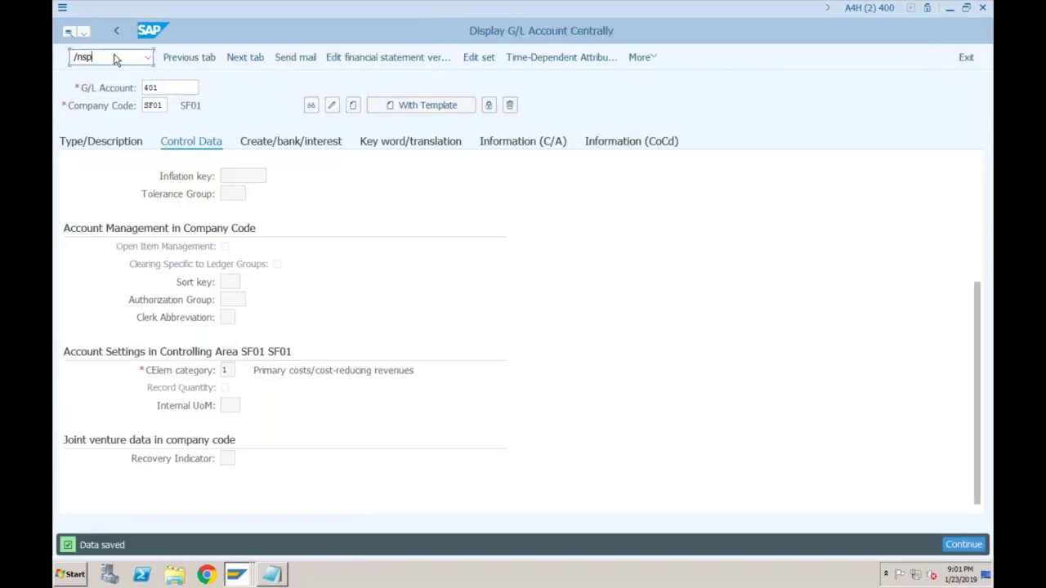
type("ro")
key("Return")
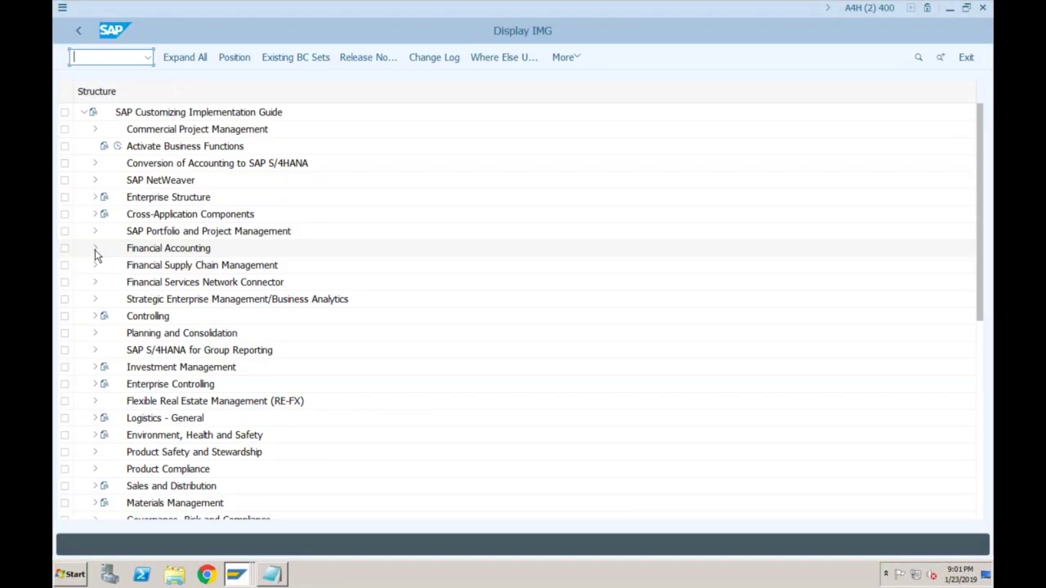
left_click(94, 250)
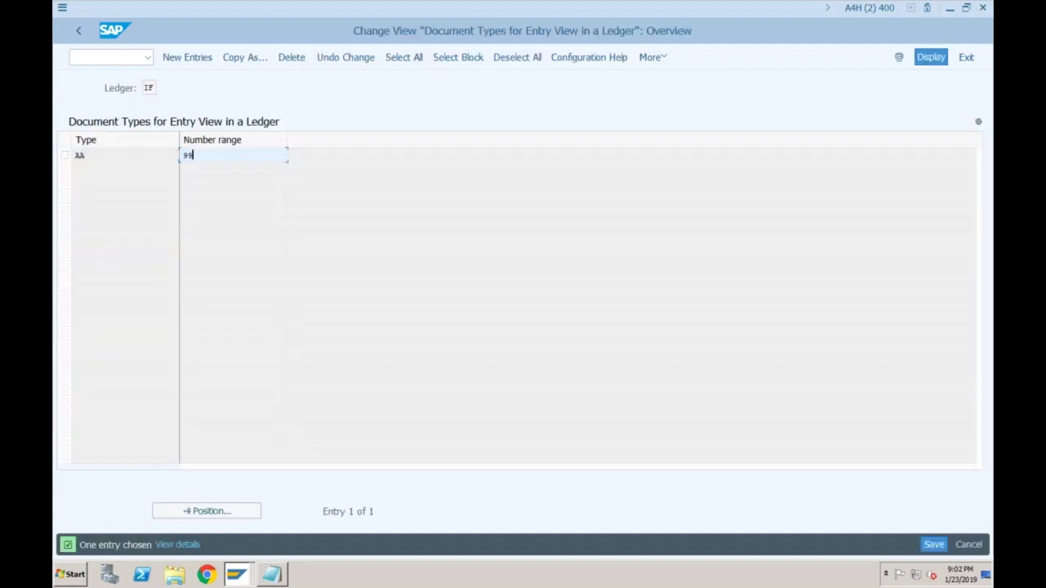
Add a new entry for document type AF with number range 99 in ledger IF and save it
left_click(186, 57)
left_click(140, 156)
type("A")
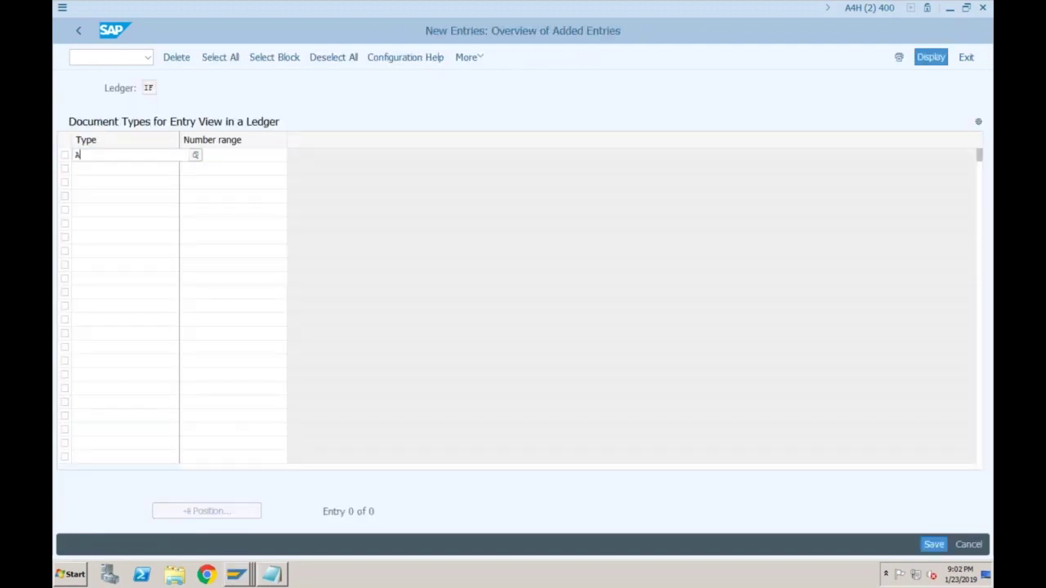
type("F")
key("Tab")
type("99")
key("Escape")
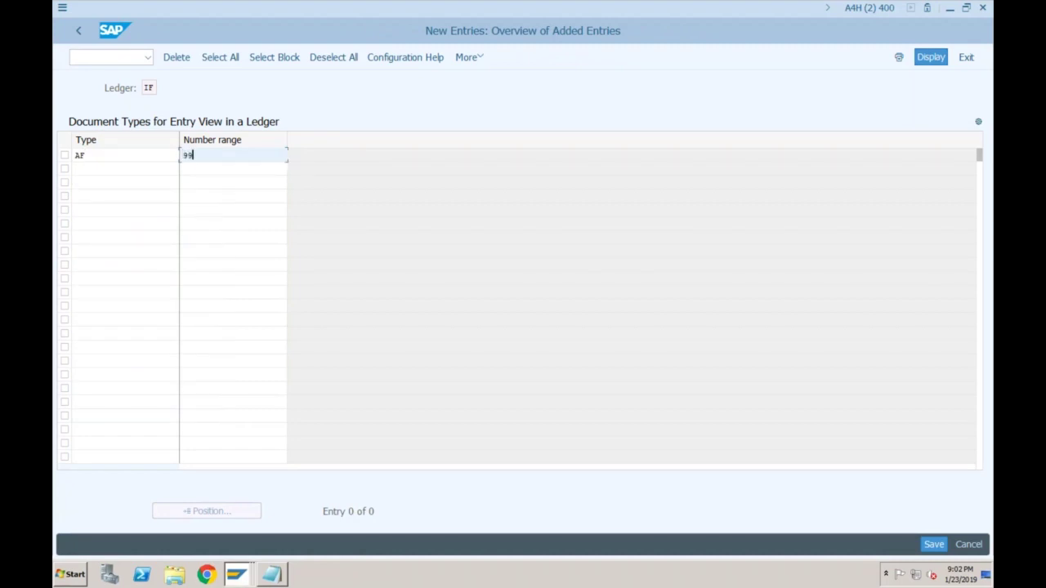
key("Return")
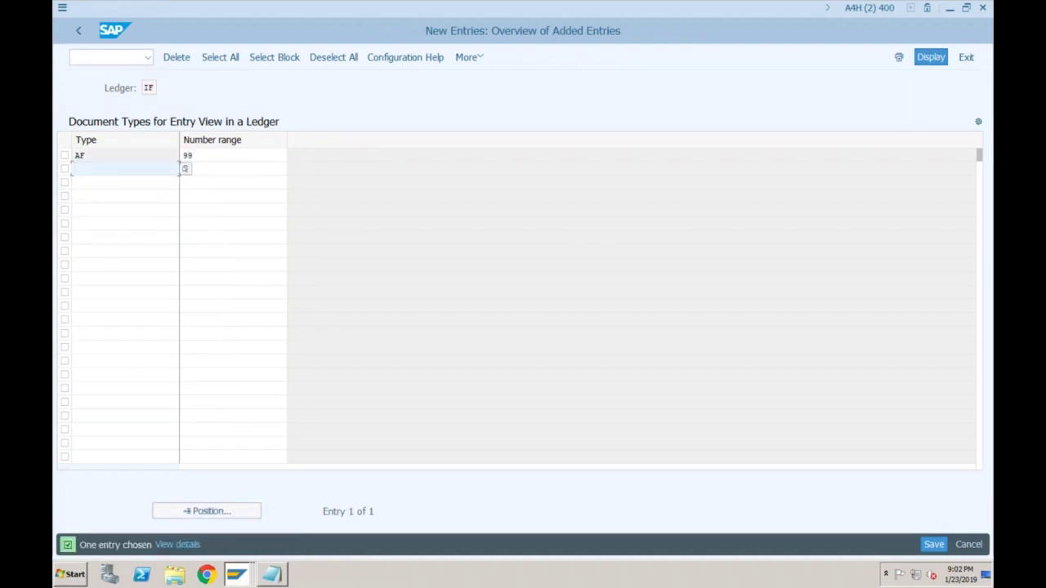
left_click(934, 544)
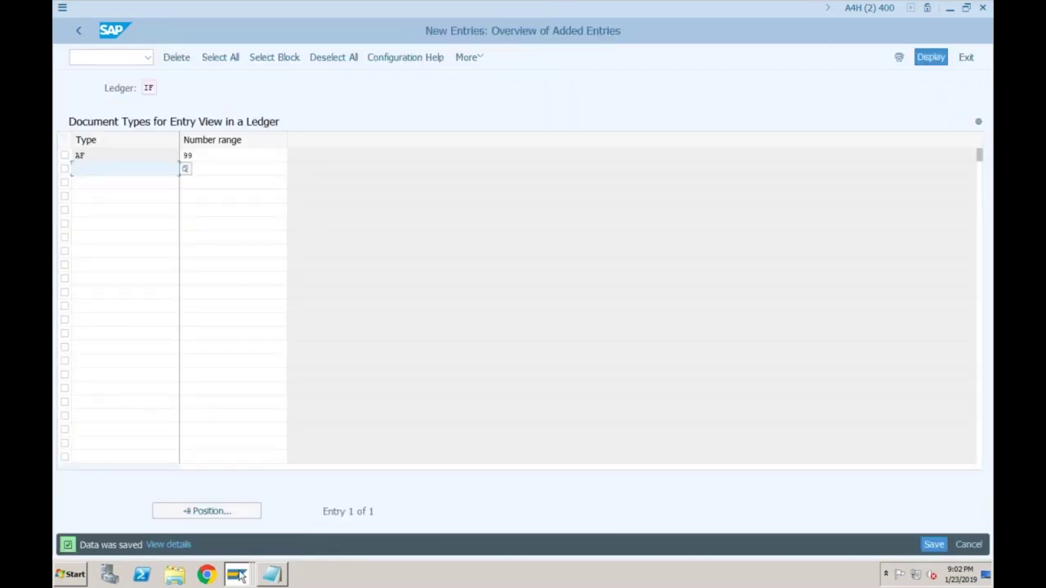
Switch back to the Depreciation Posting Run session and execute the test run for SF01 again
left_click(240, 576)
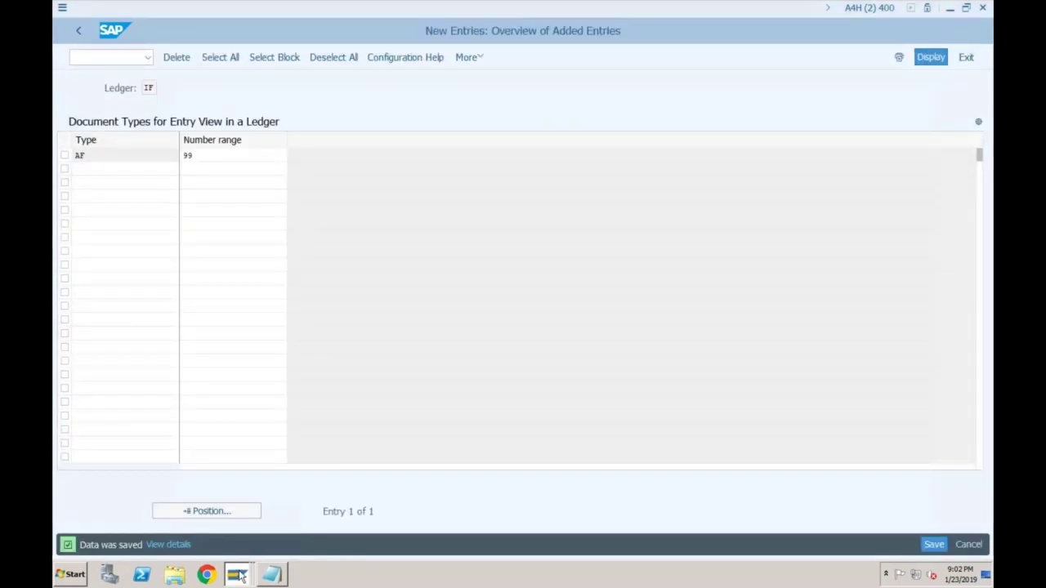
left_click(239, 576)
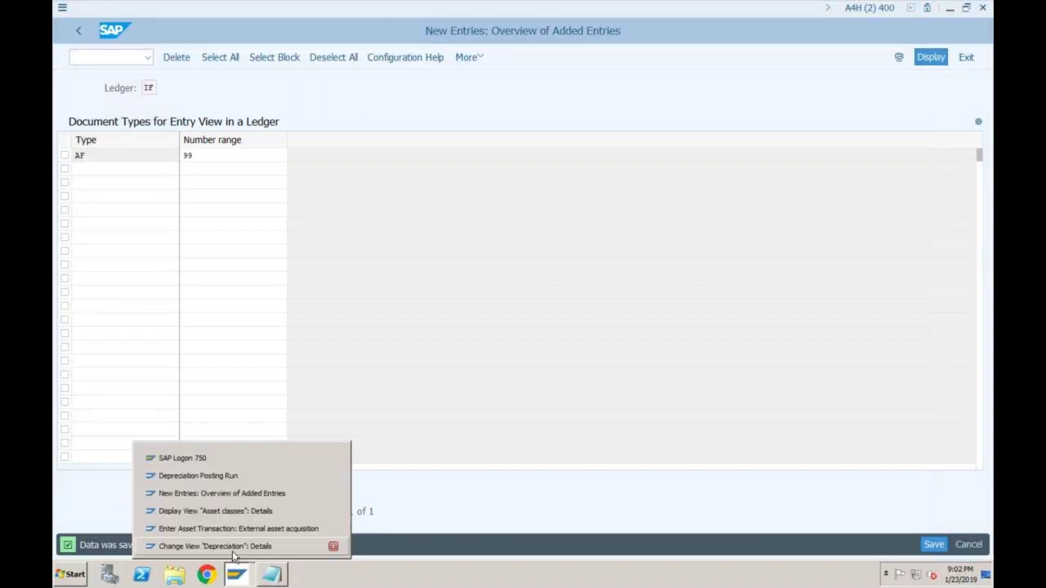
left_click(198, 476)
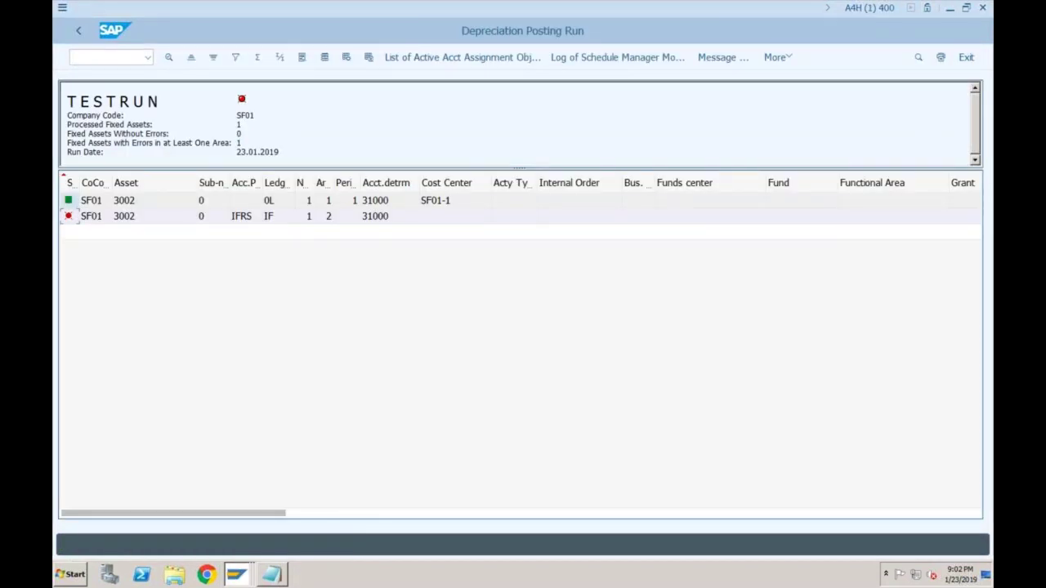
key("F3")
left_click(956, 548)
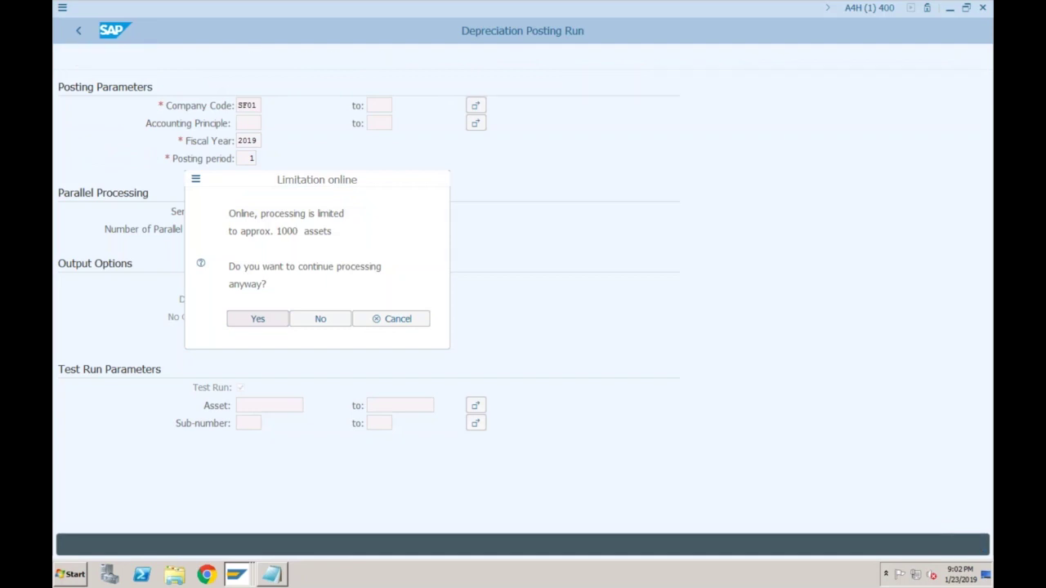
key("Return")
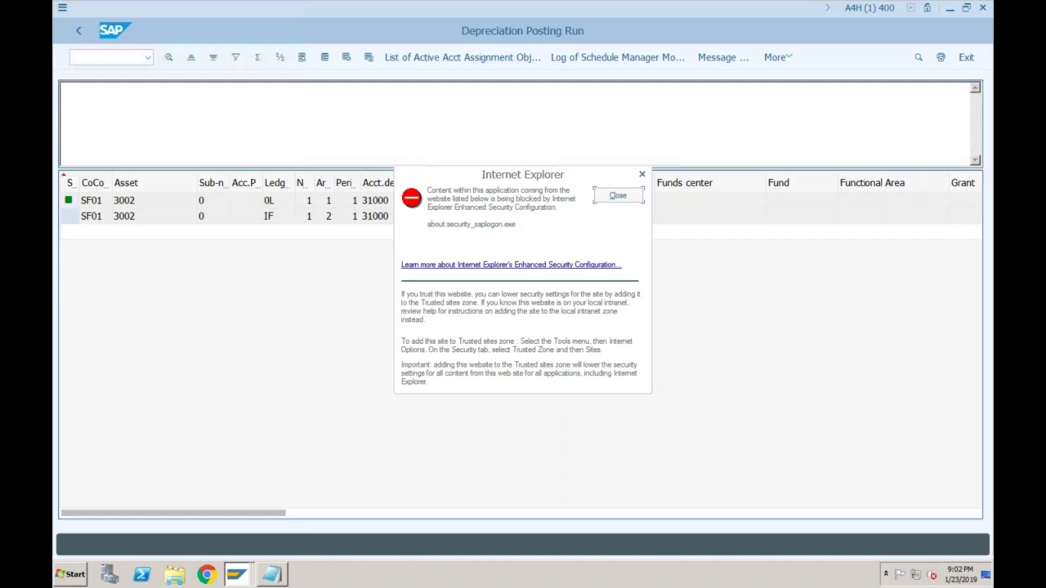
key("Return")
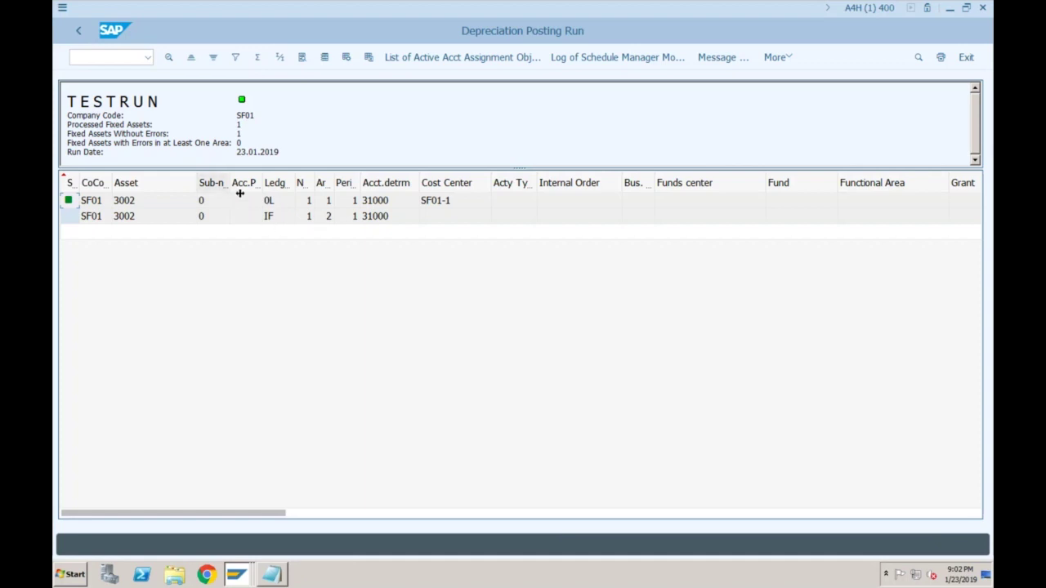
Leave the test run log, turn off Test Run and try to execute the depreciation posting run for SF01 directly
left_click(79, 31)
left_click(239, 388)
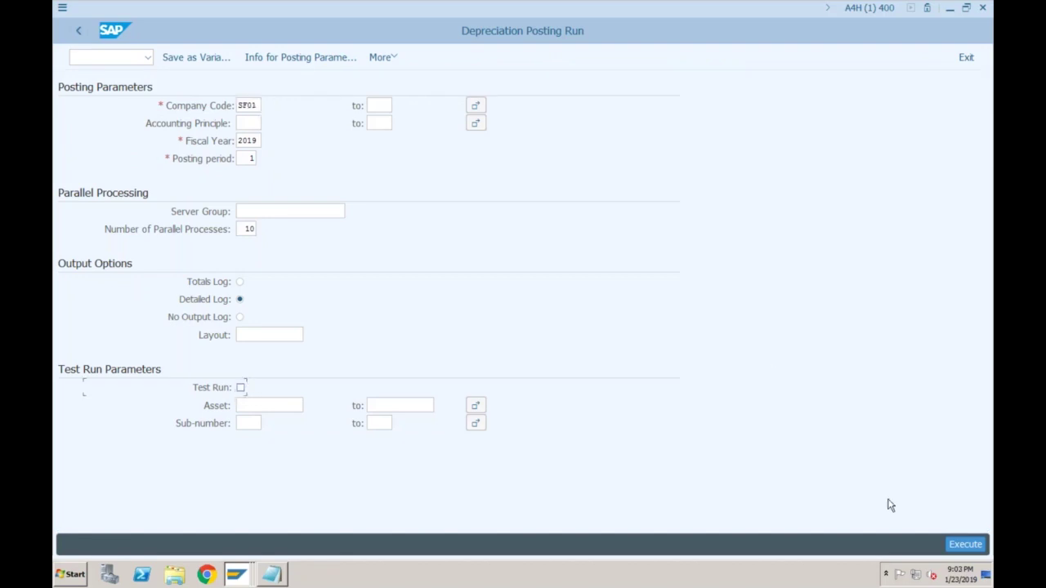
left_click(964, 545)
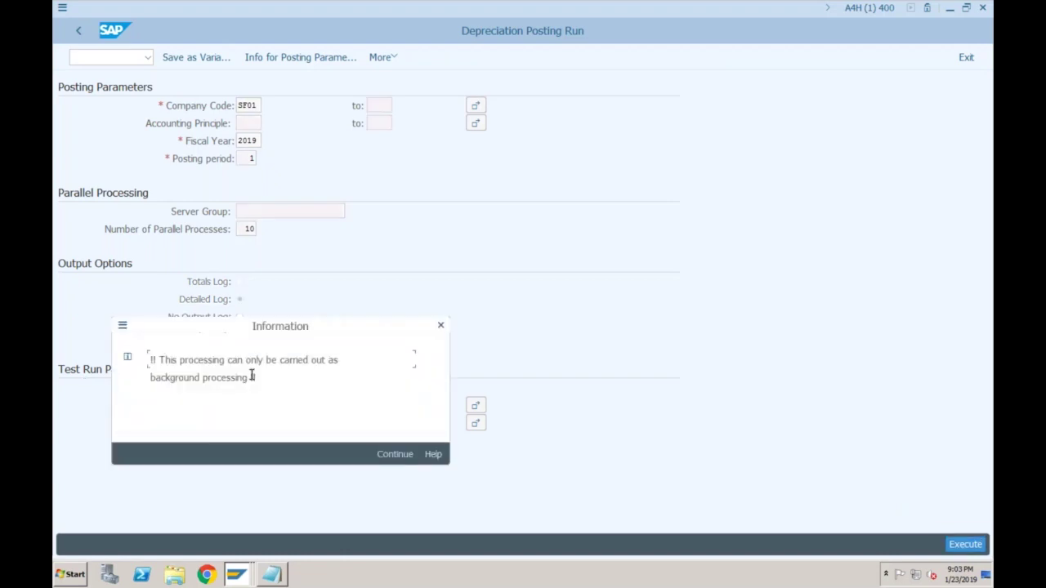
left_click(392, 455)
left_click(393, 454)
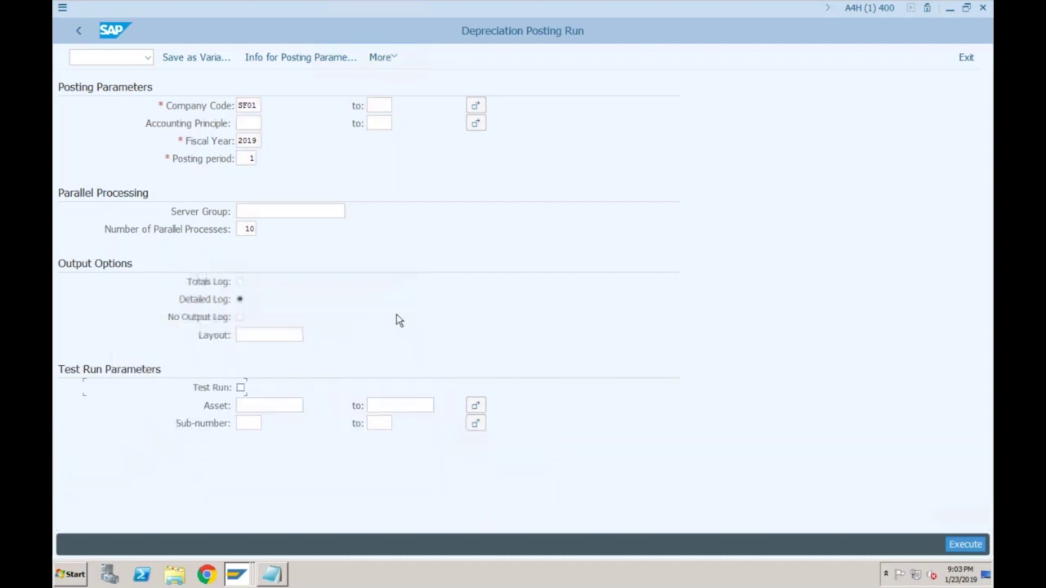
Schedule the depreciation posting run as a background job with output device LP01 and an immediate start, and save it
left_click(391, 56)
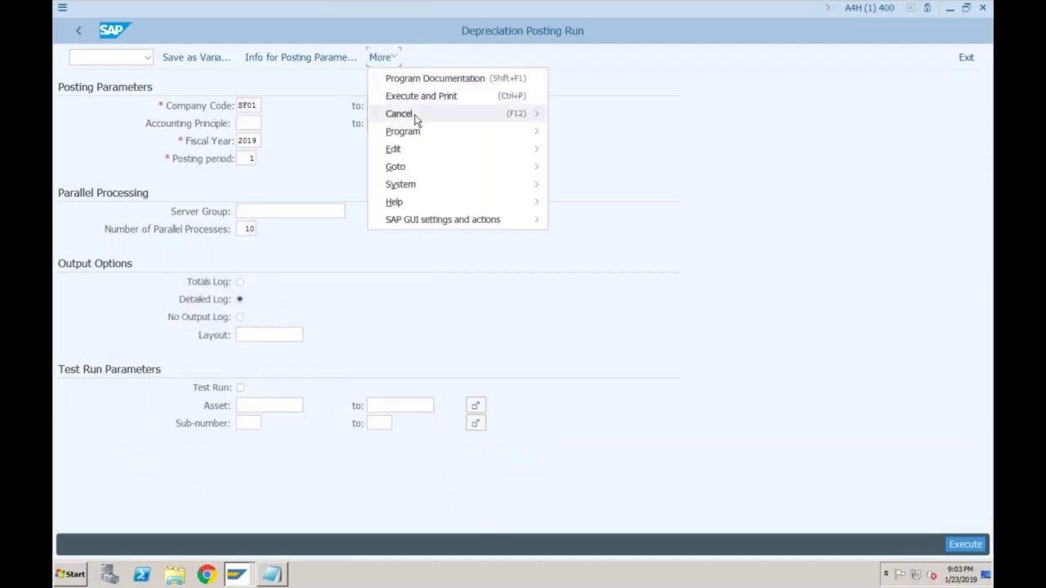
mouse_move(420, 131)
left_click(575, 168)
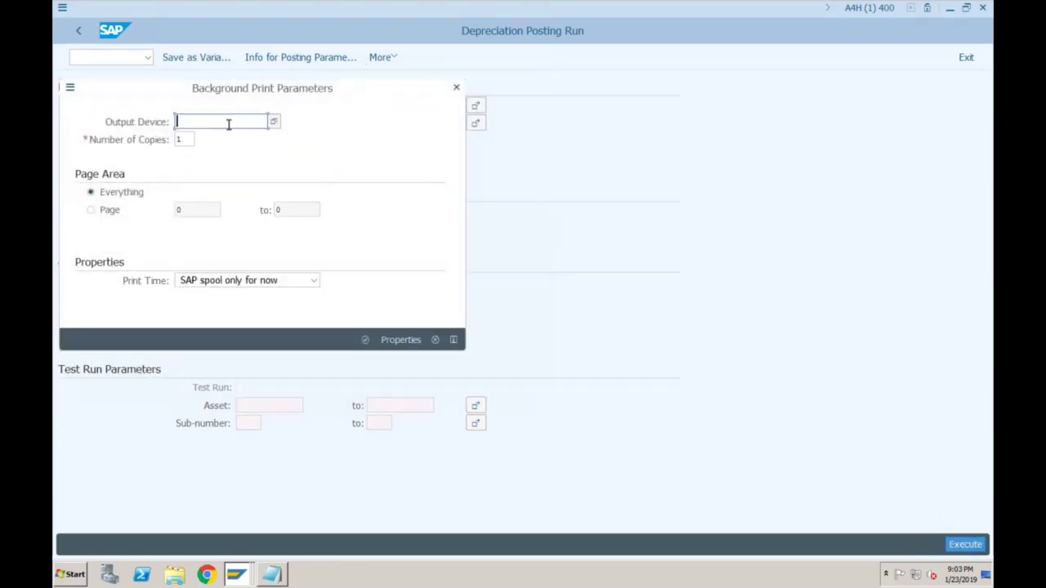
type("lp01")
key("Return")
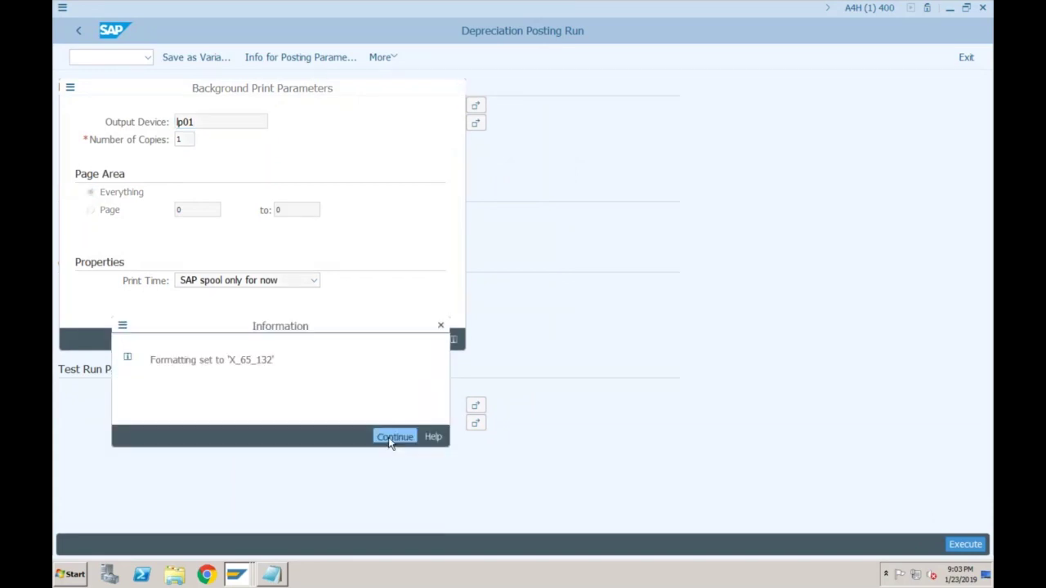
left_click(382, 435)
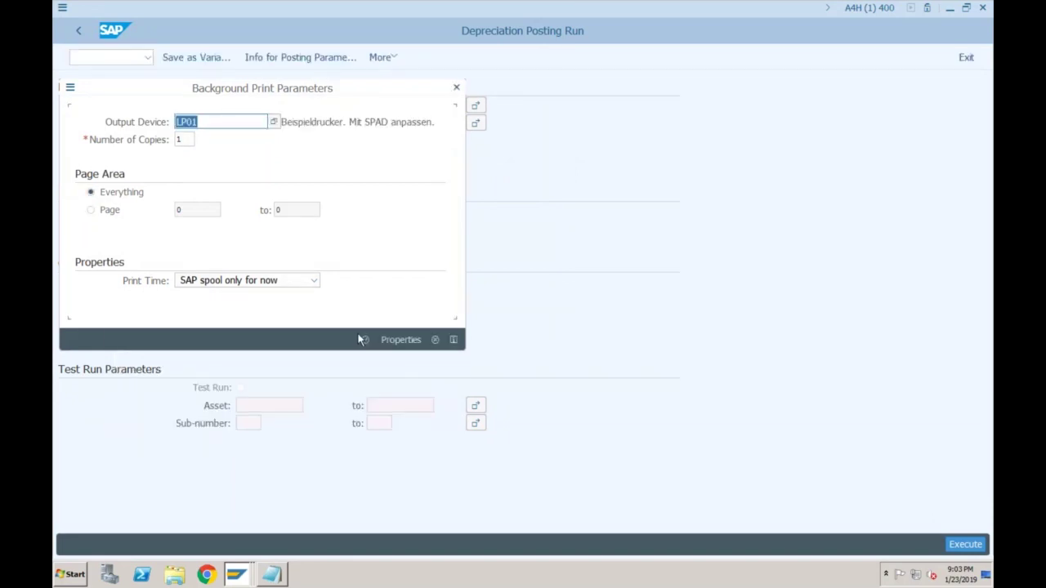
left_click(364, 340)
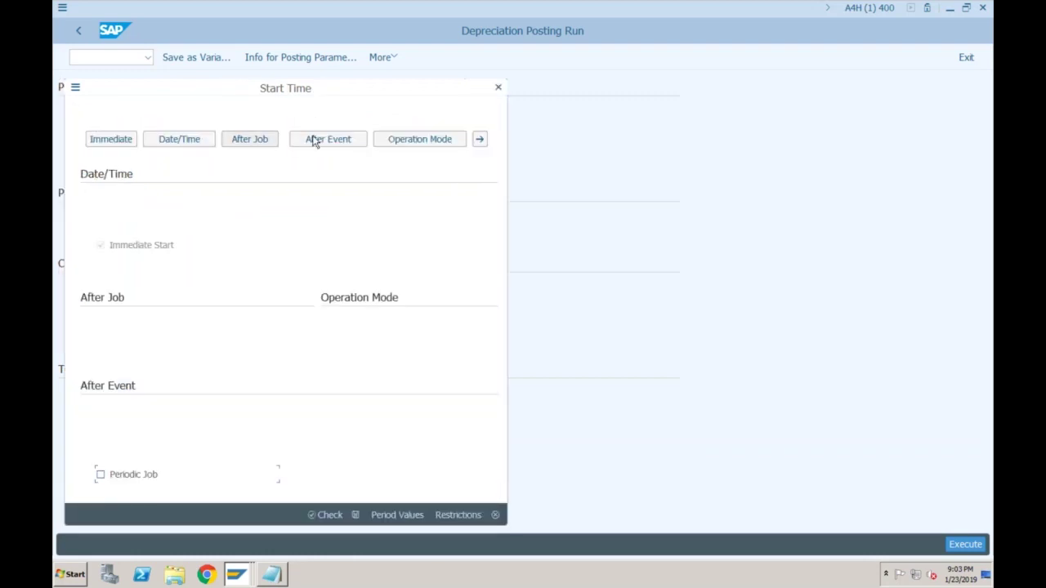
left_click(355, 514)
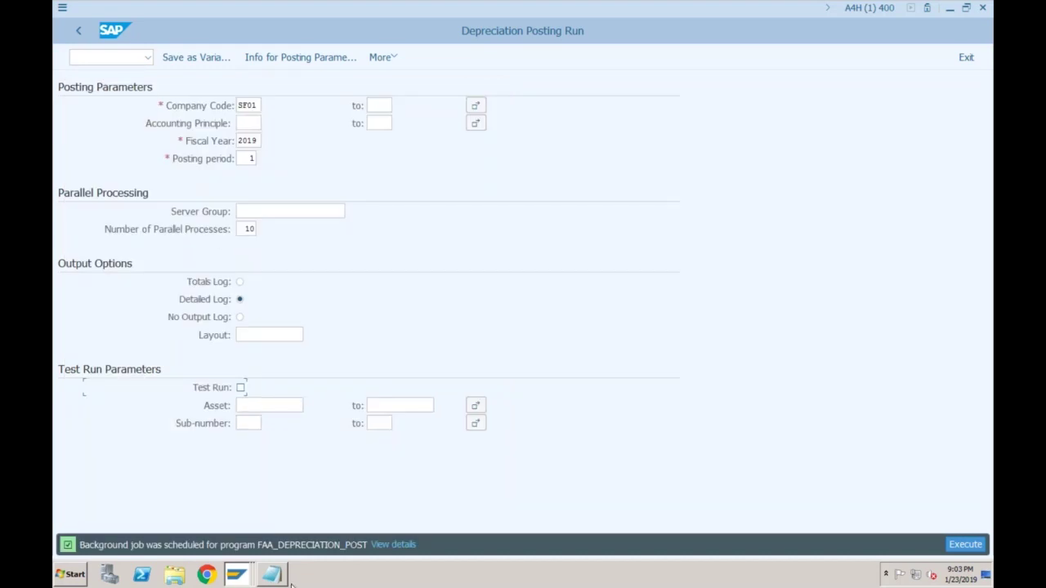
Switch to the Change View "Depreciation" session and open the Asset Explorer there with /naw01n
left_click(239, 577)
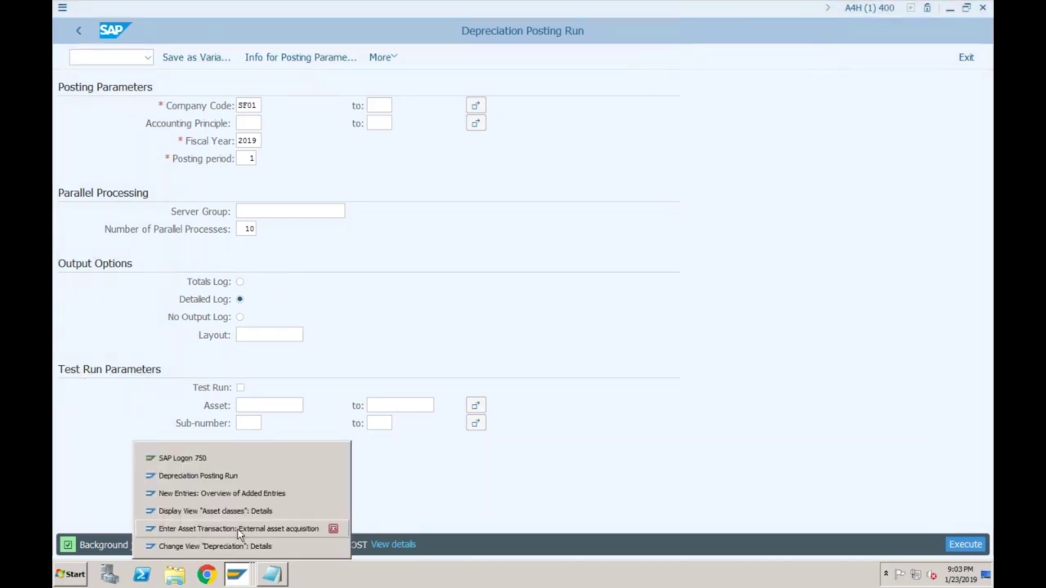
left_click(215, 546)
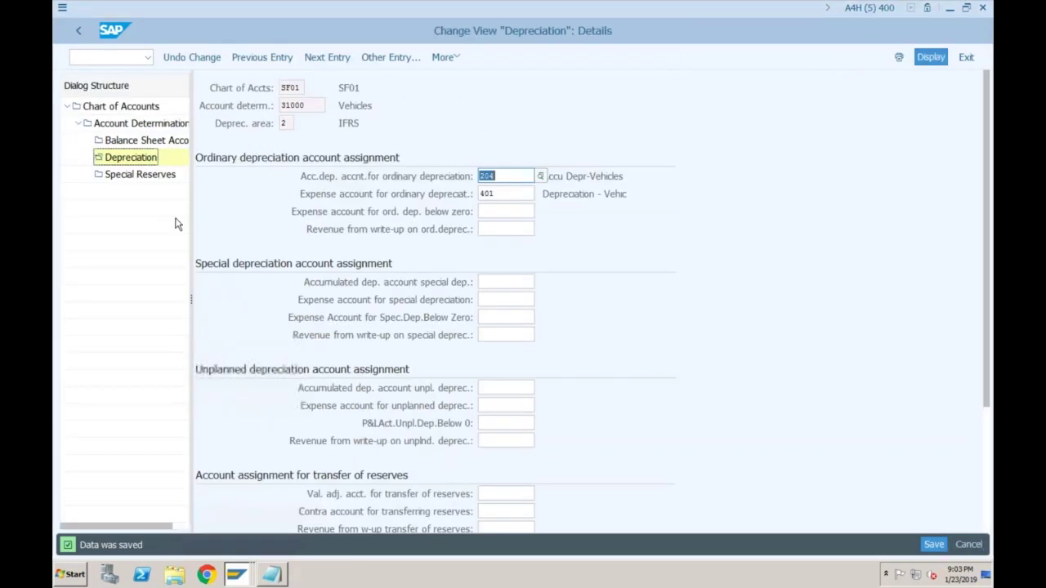
left_click(148, 58)
left_click(105, 187)
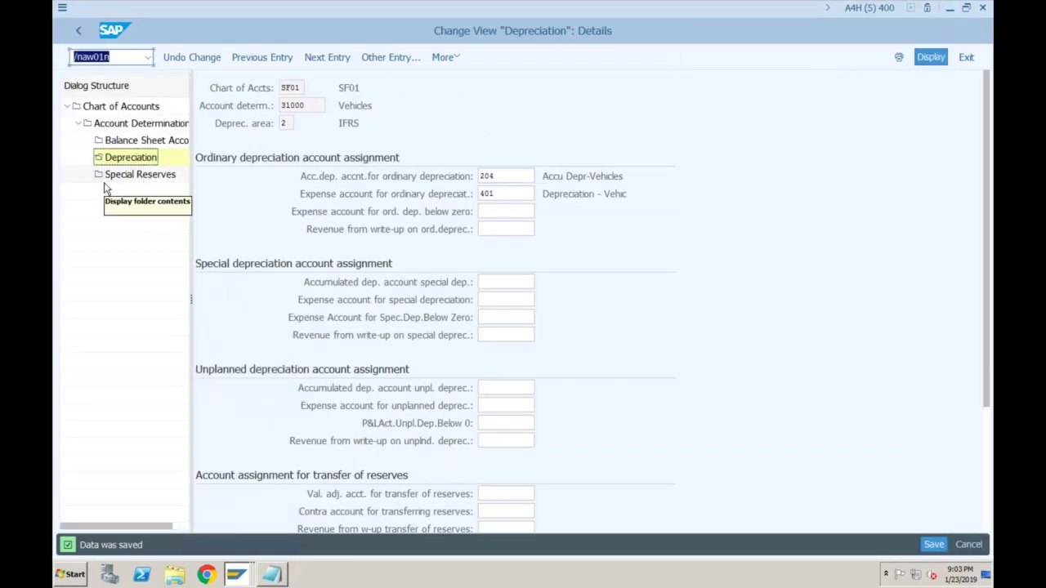
key("Return")
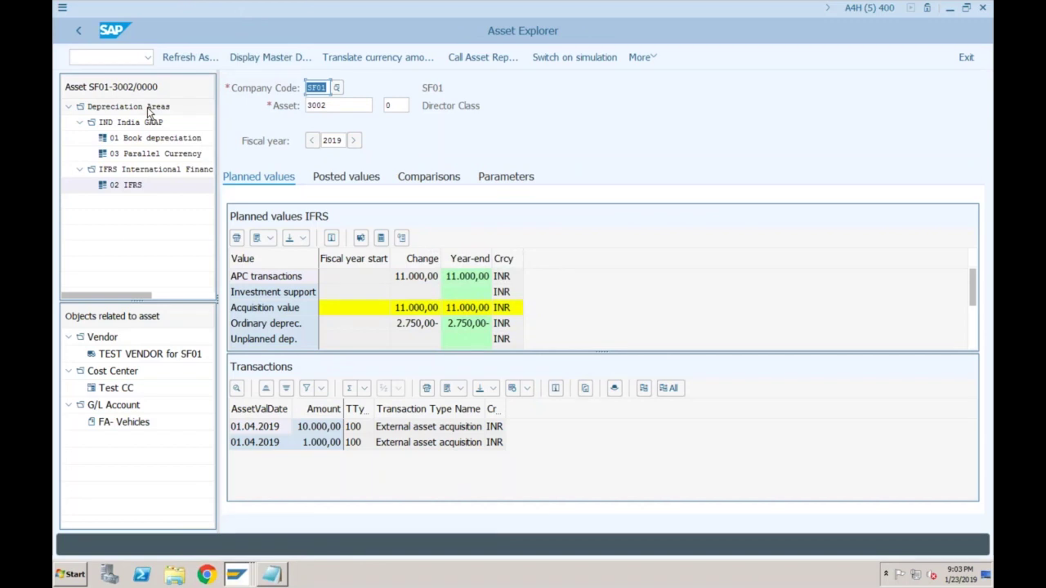
Select depreciation area 01 Book depreciation for asset 3002 and display its posted values
left_click(151, 137)
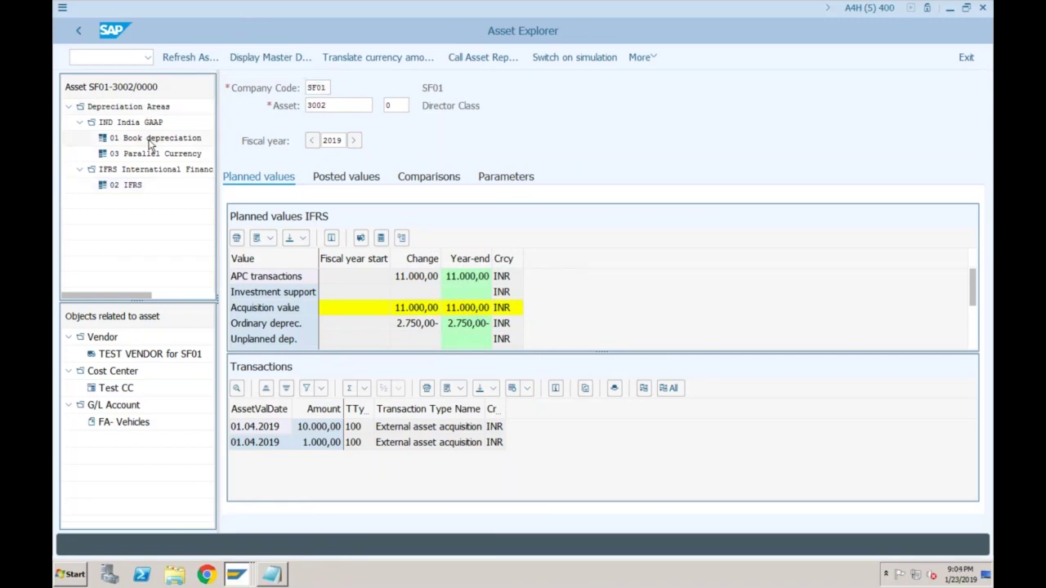
left_click(155, 139)
left_click(355, 181)
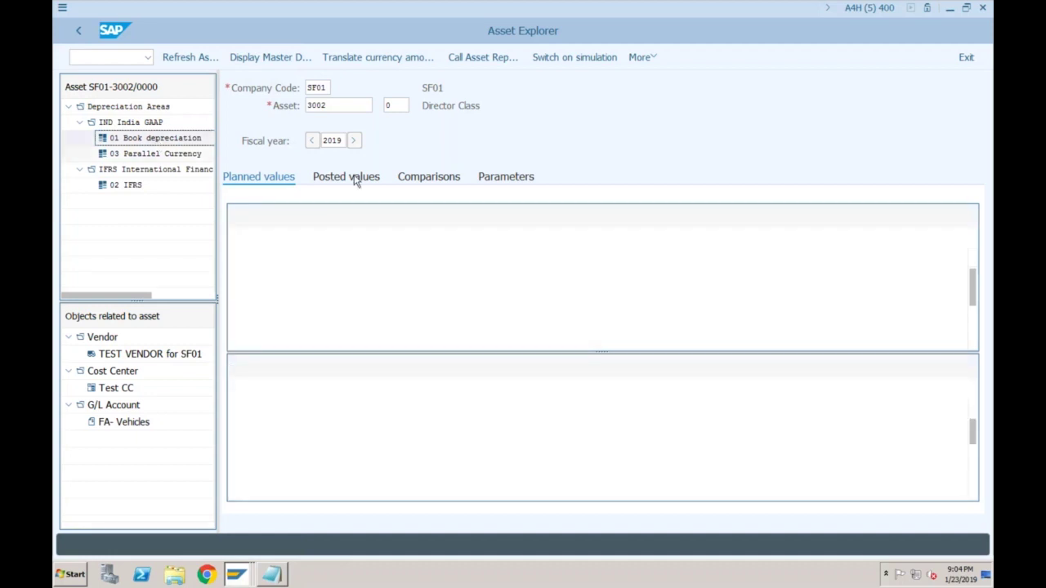